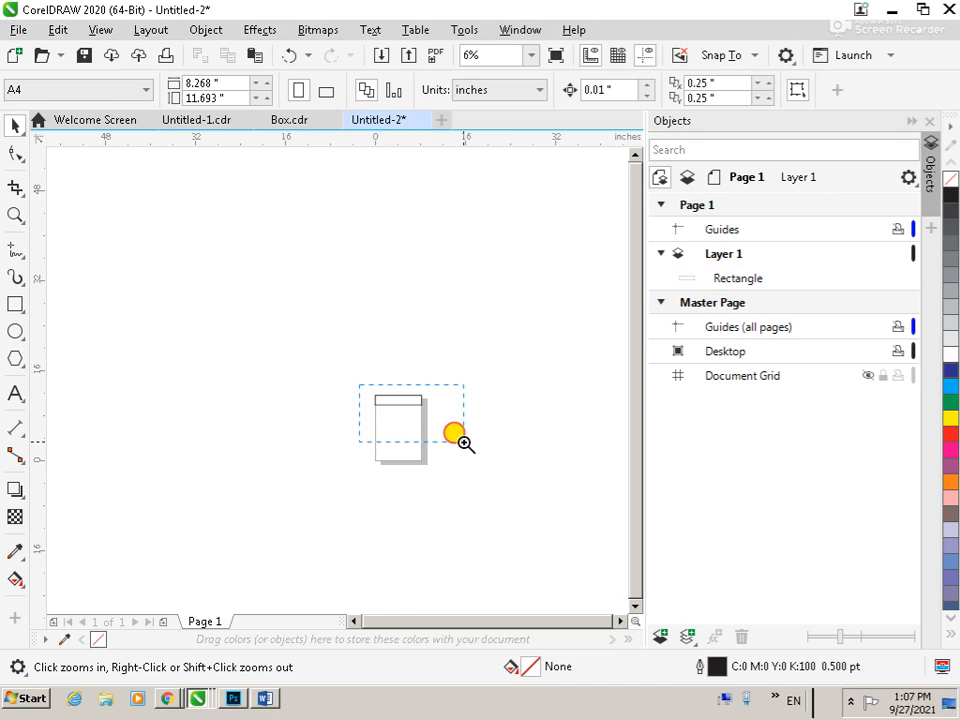
Convert the rectangle at the page top to curves and bend its bottom edge into an S-shaped wave
drag(94, 242, 418, 416)
key(space)
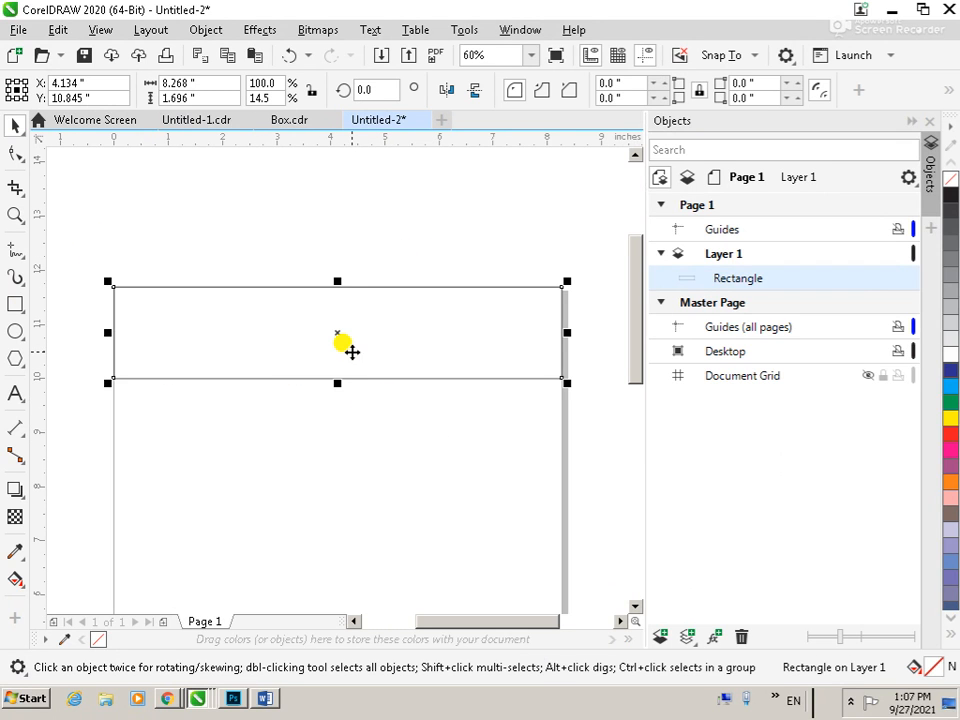
key(F10)
key(ctrl+q)
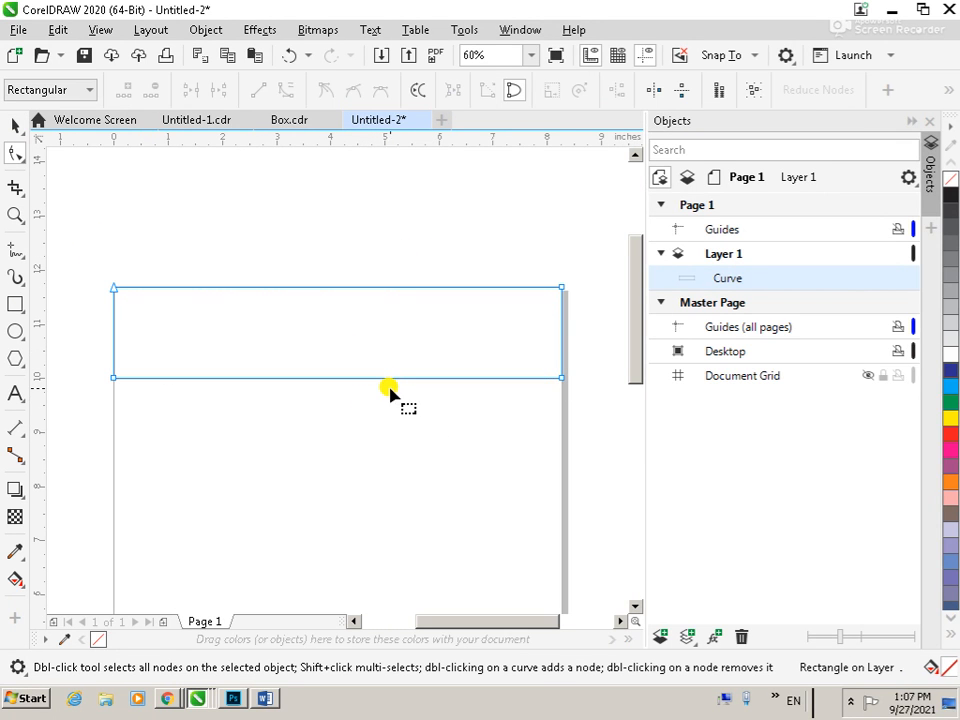
click(282, 378)
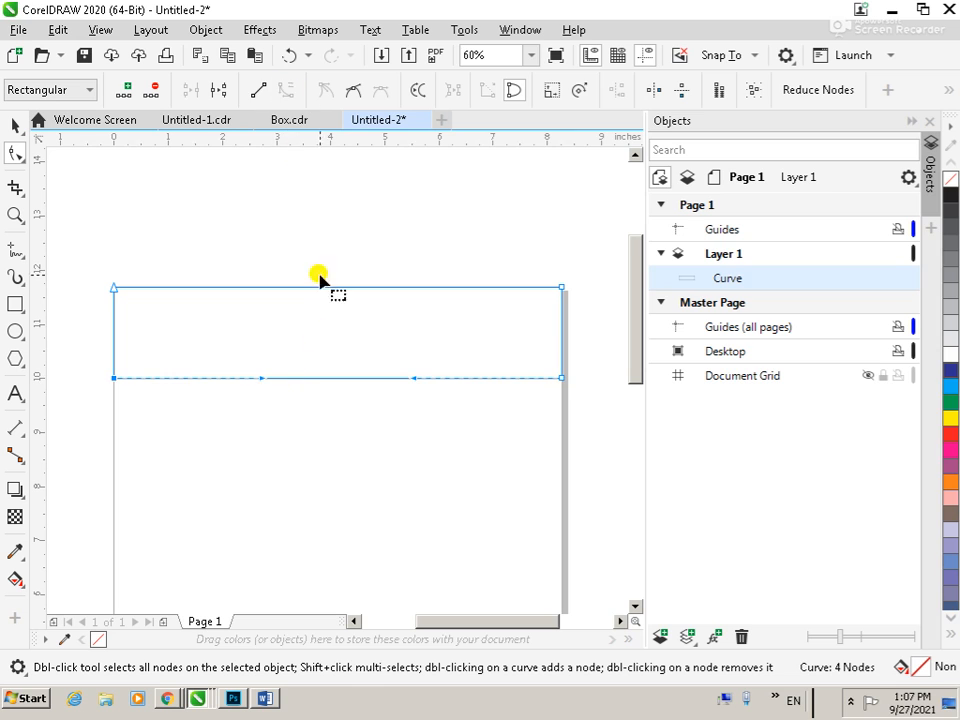
drag(259, 378, 360, 260)
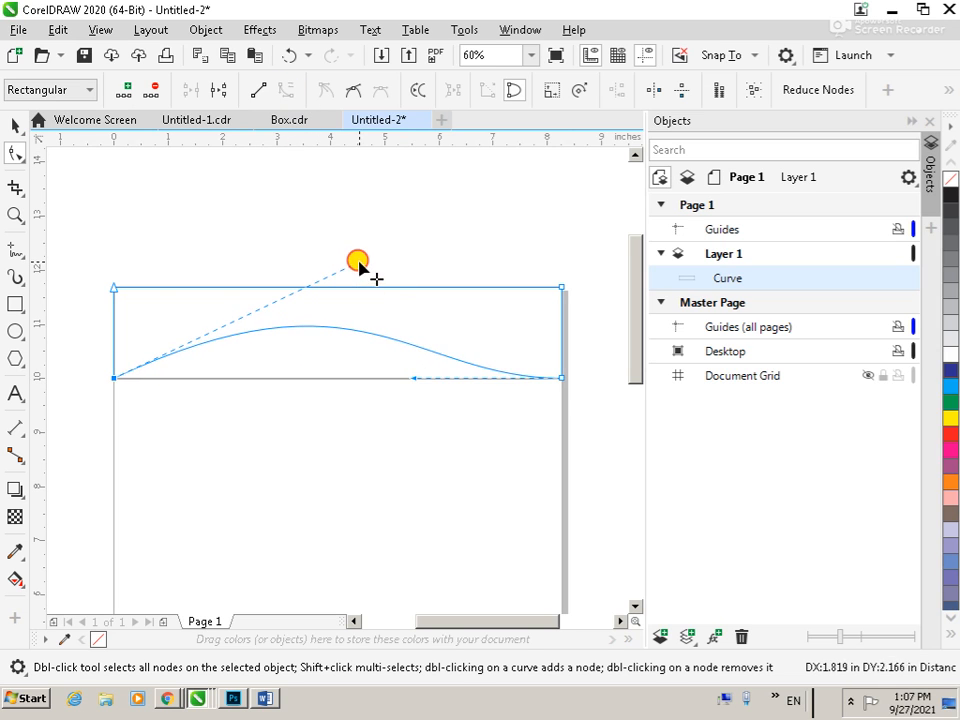
drag(412, 381, 380, 401)
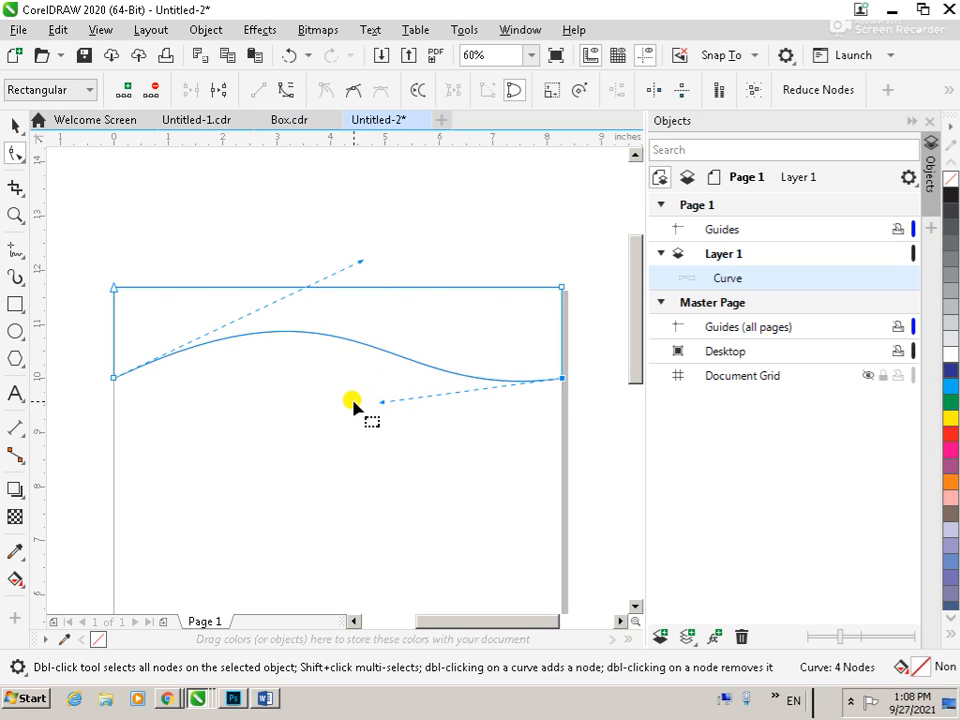
Fill the wave shape with dark blue and apply a rectangular fountain fill fading to white
click(950, 370)
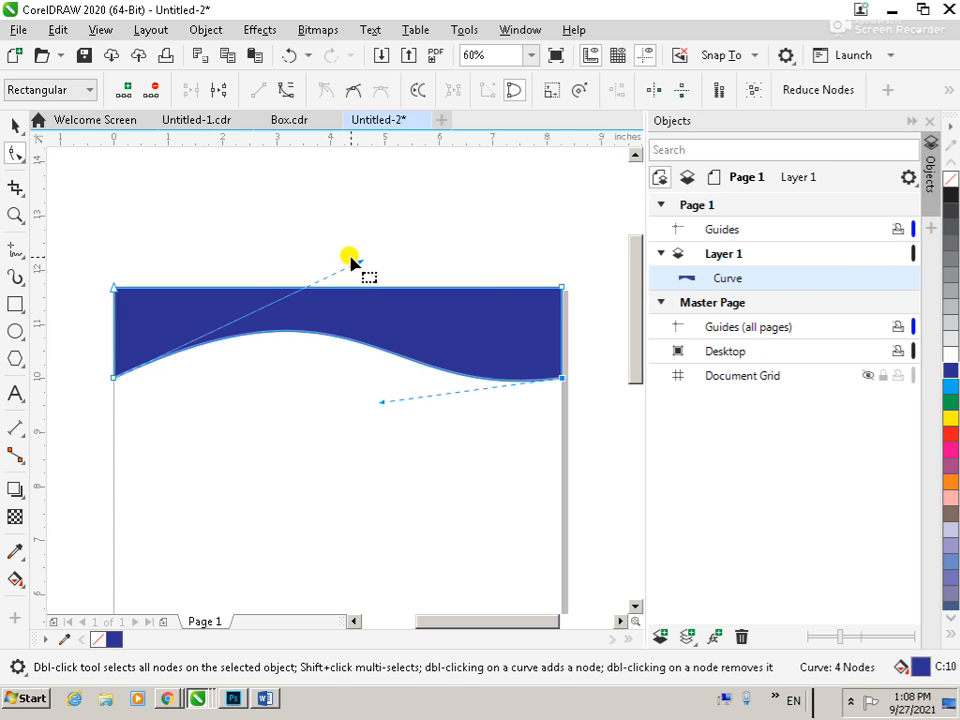
key(F11)
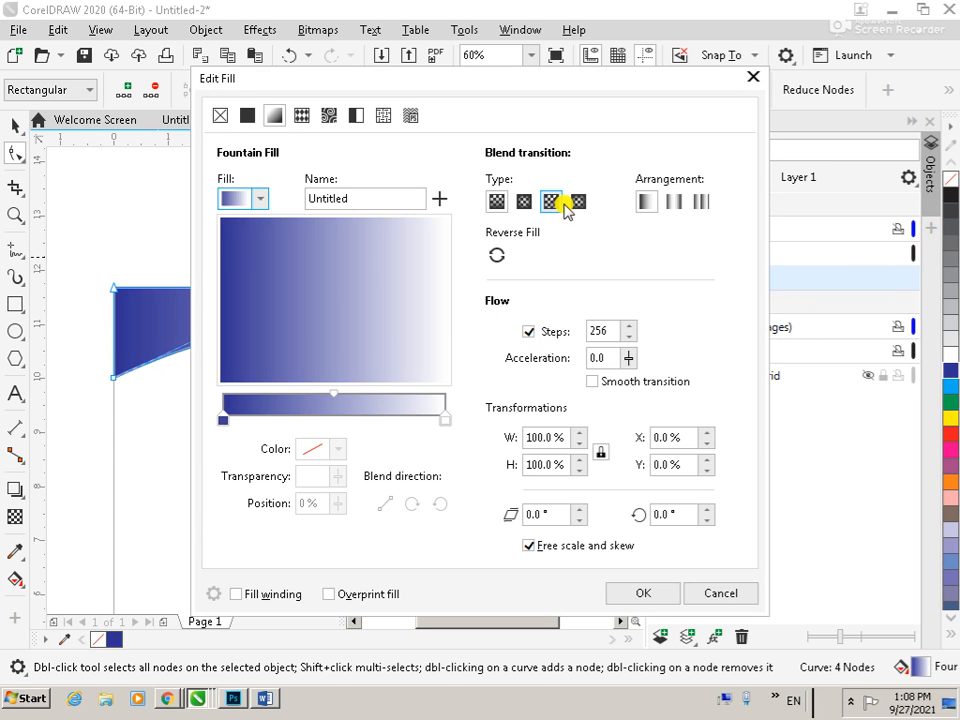
click(578, 201)
click(625, 593)
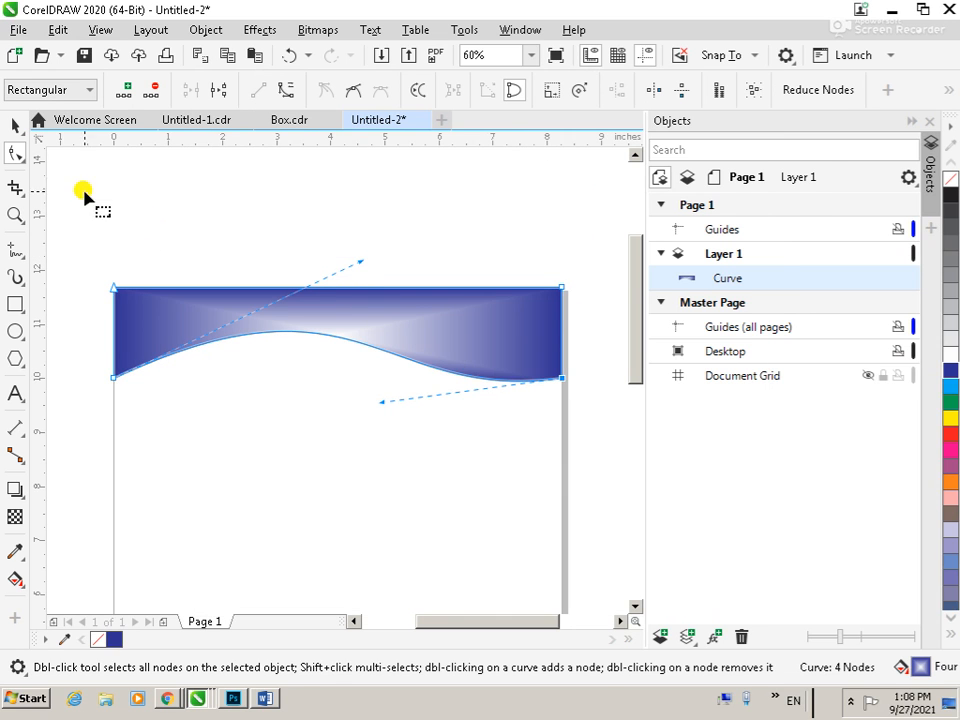
Duplicate the wave header shape slightly to the right and fill the copy with yellow
click(14, 125)
click(366, 197)
click(391, 351)
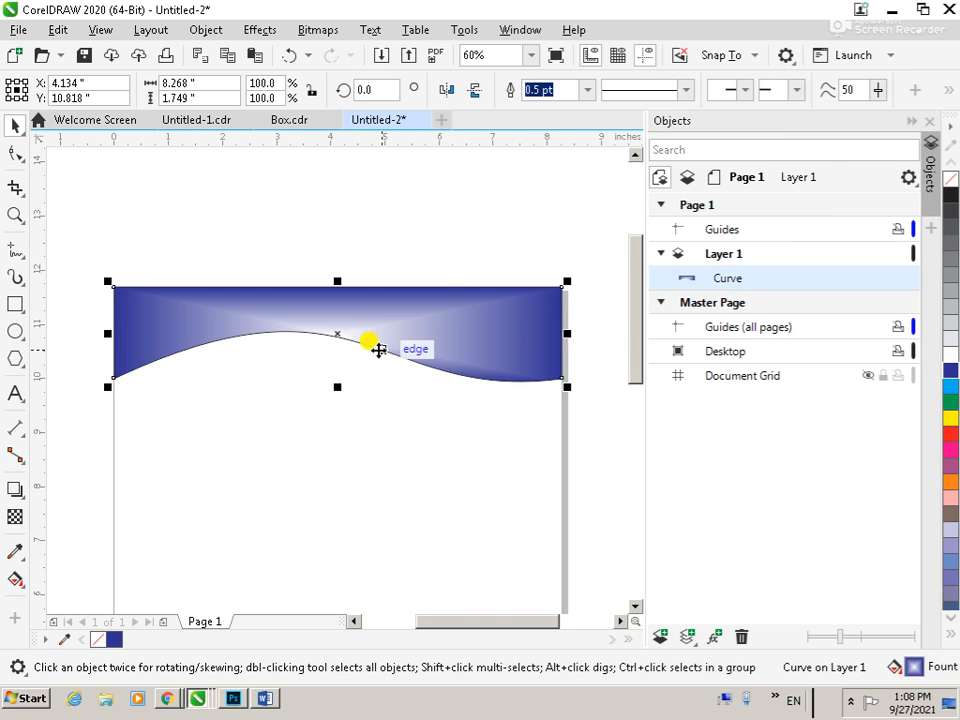
mouse_move(369, 317)
mouse_down()
mouse_move(374, 334)
mouse_move(375, 322)
mouse_up()
right_click(375, 322)
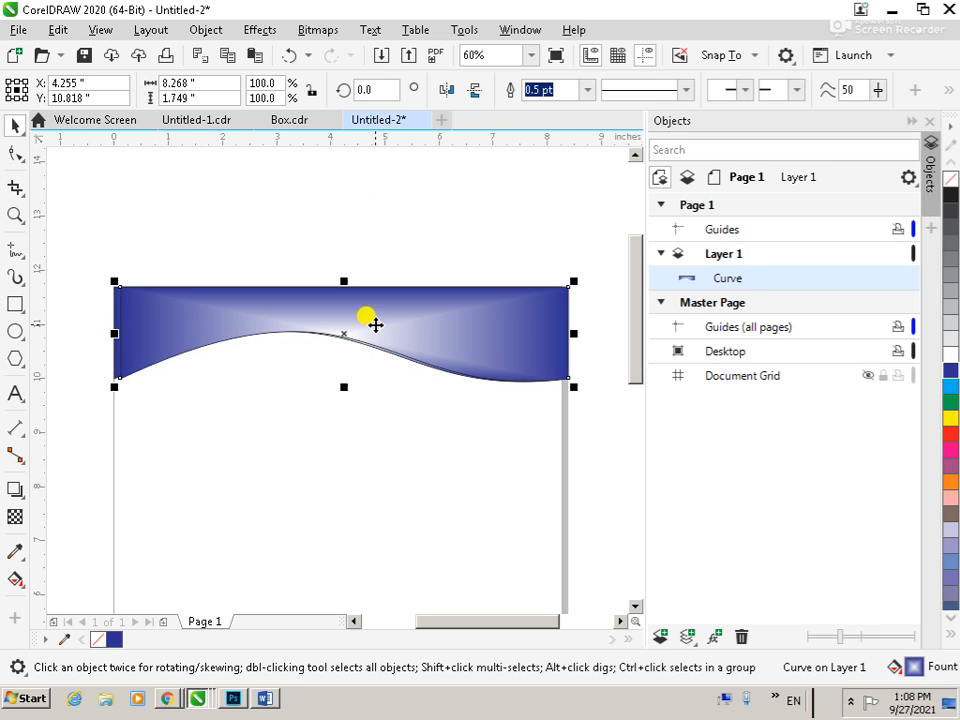
click(948, 418)
Keep the yellow copy in front and nudge it about 0.17 inches down
key(ctrl+Page_Down)
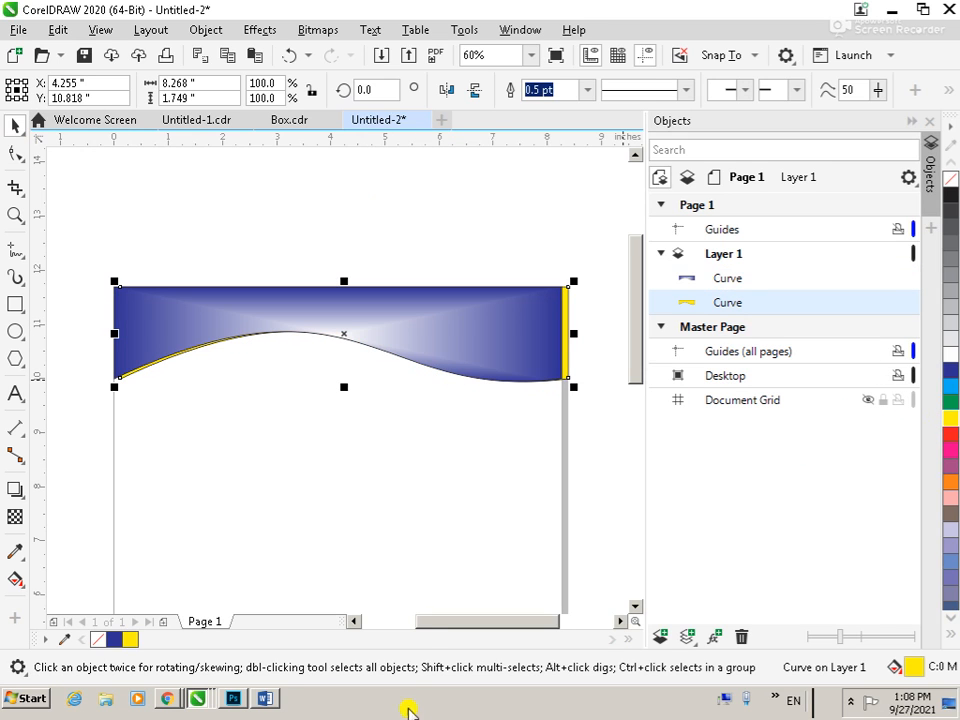
key(ctrl+z)
key(Down)
key(Down)
key(Down)
key(Down)
key(Down)
key(Down)
key(Down)
key(Down)
key(Down)
key(Down)
key(Down)
key(Down)
key(Down)
key(Down)
key(Down)
key(Down)
key(Down)
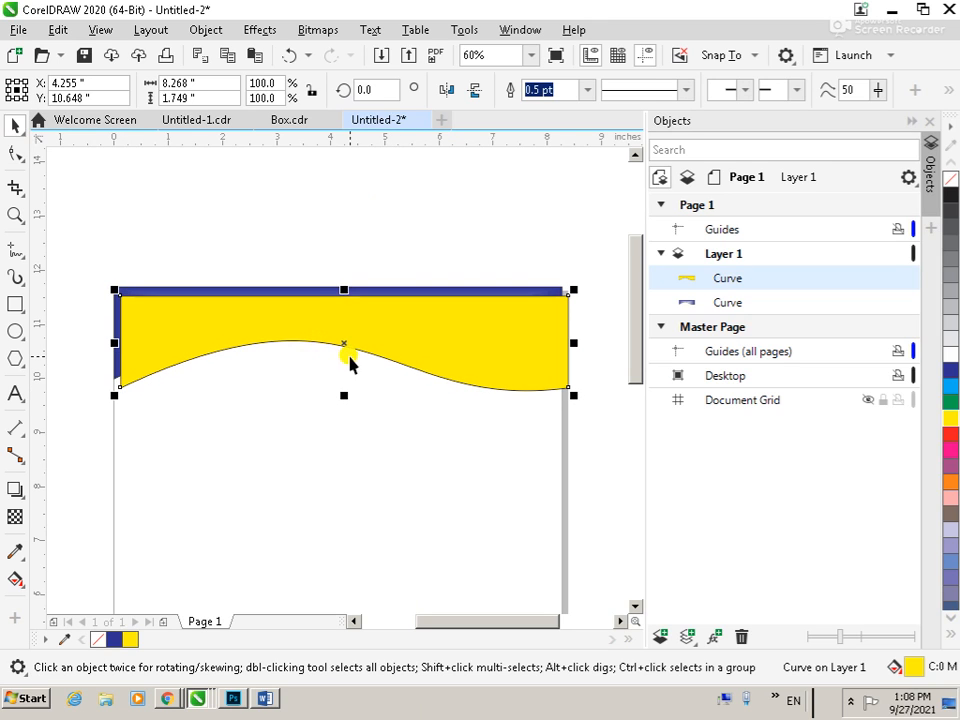
Align the yellow copy horizontally with the blue wave shape and send it to the back of the layer
shift+click(232, 295)
click(281, 259)
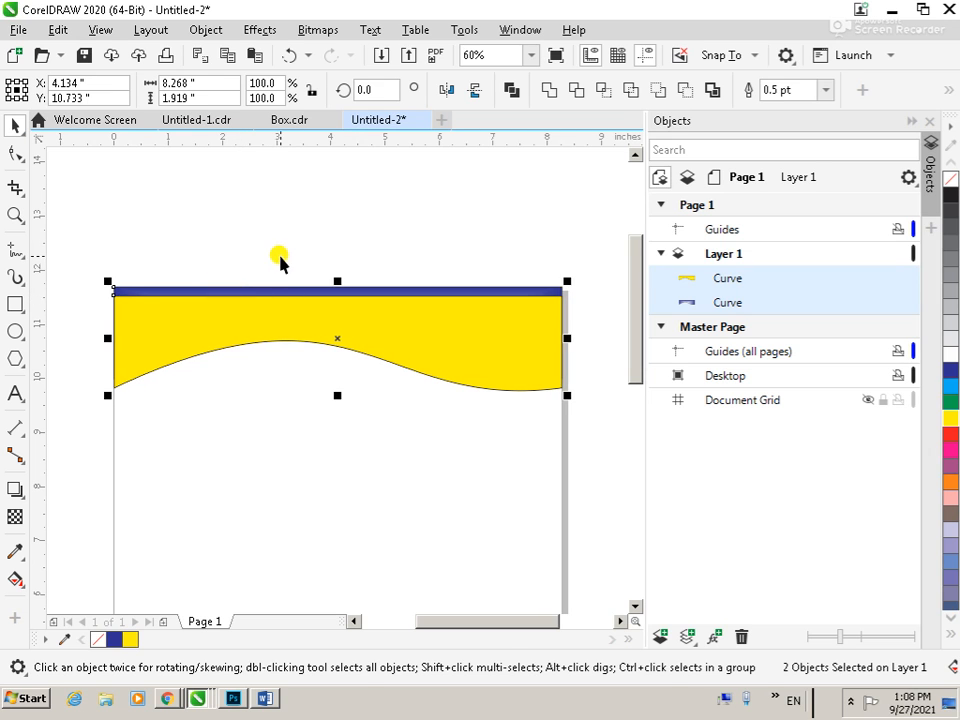
click(474, 328)
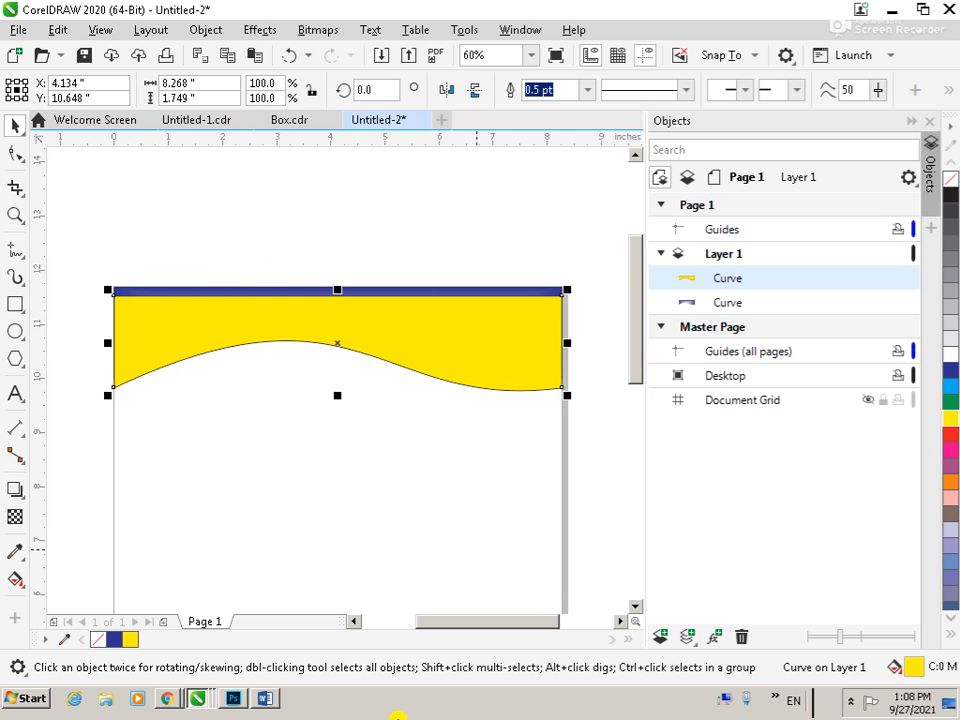
key(shift+Page_Down)
click(448, 238)
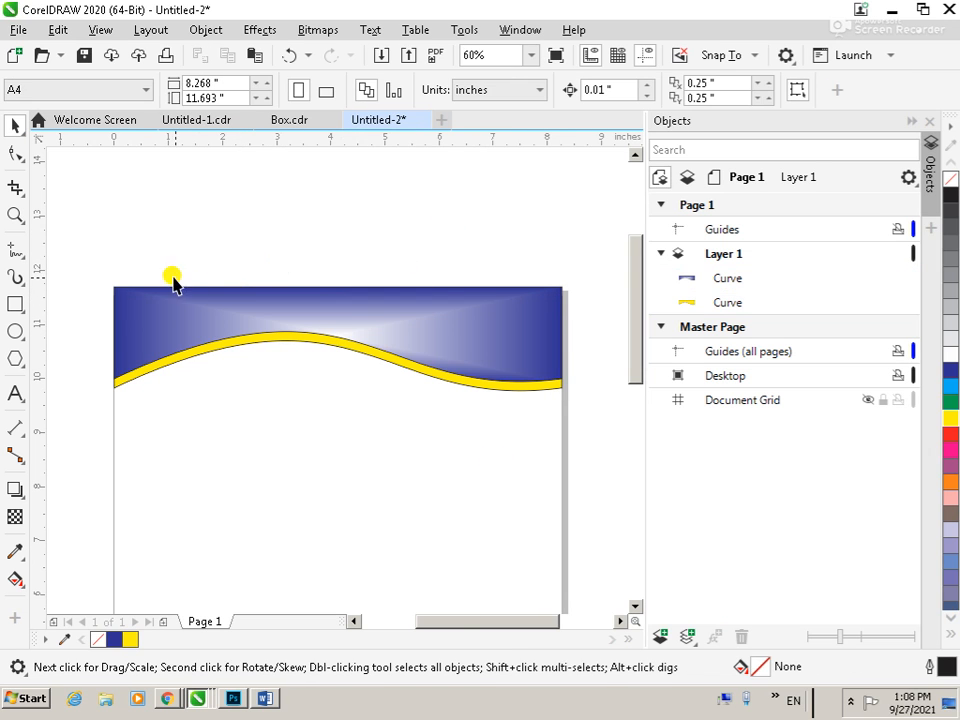
Remove the outlines of the blue and yellow wave shapes by setting their outline width to None
drag(96, 245, 591, 455)
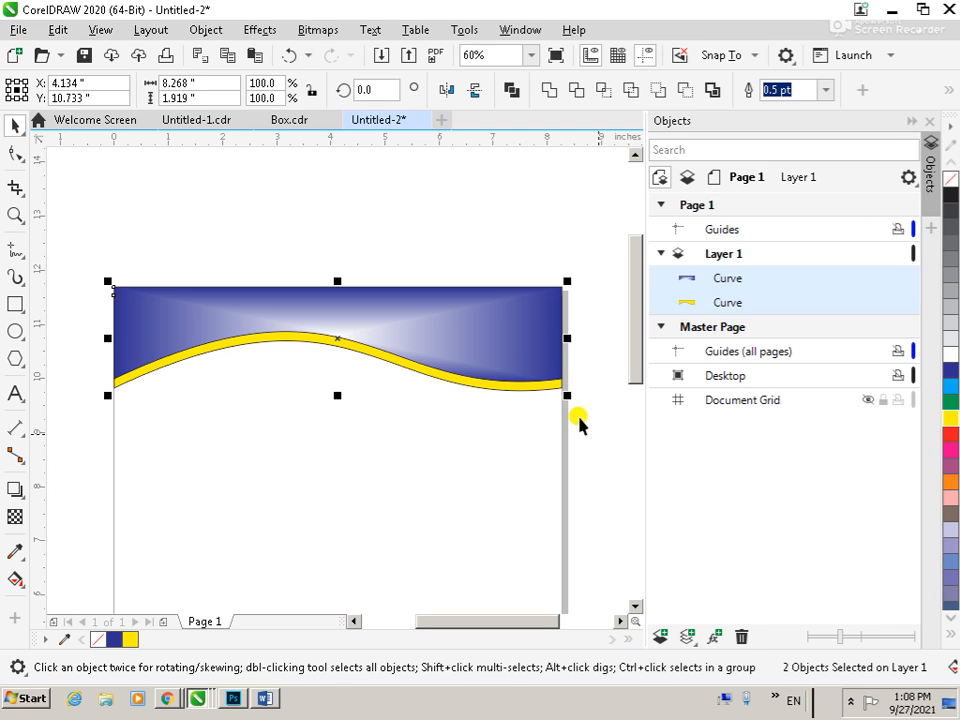
key(F12)
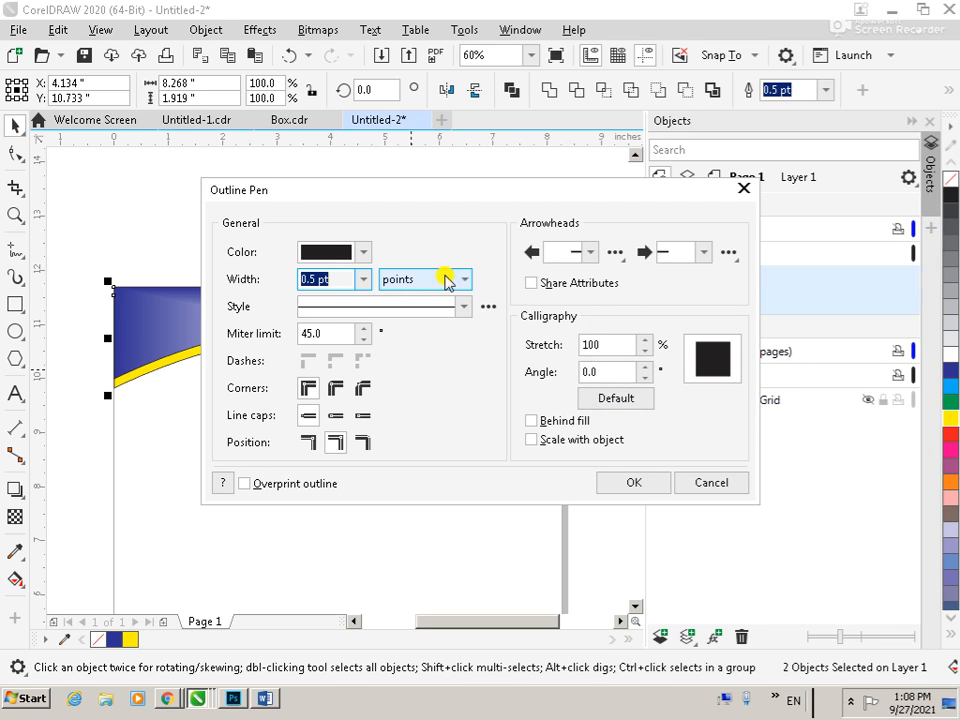
click(362, 280)
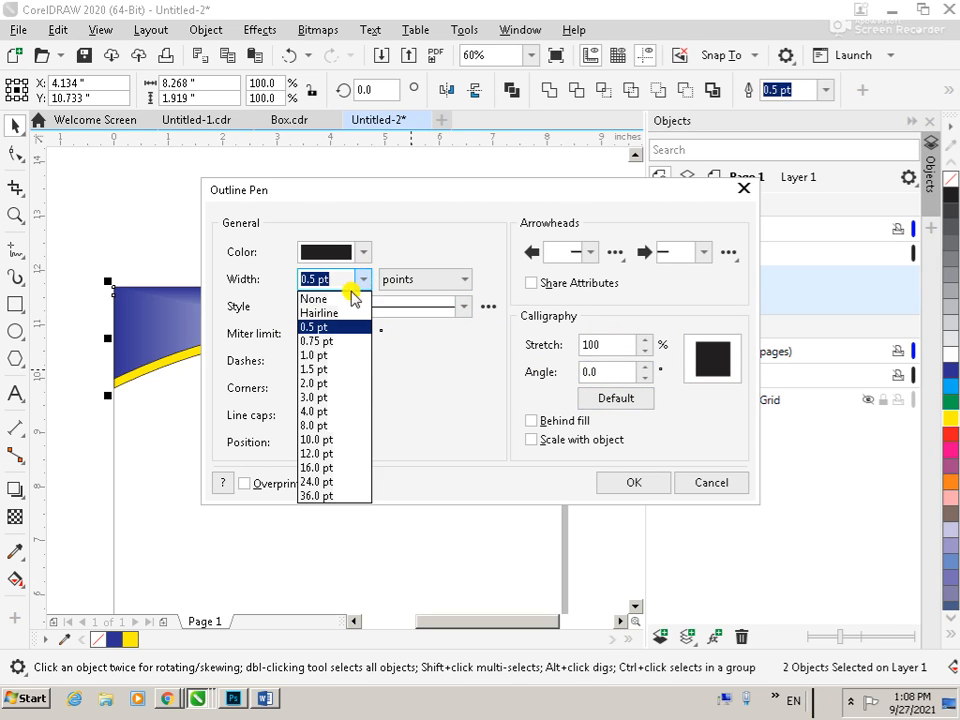
click(330, 299)
click(633, 482)
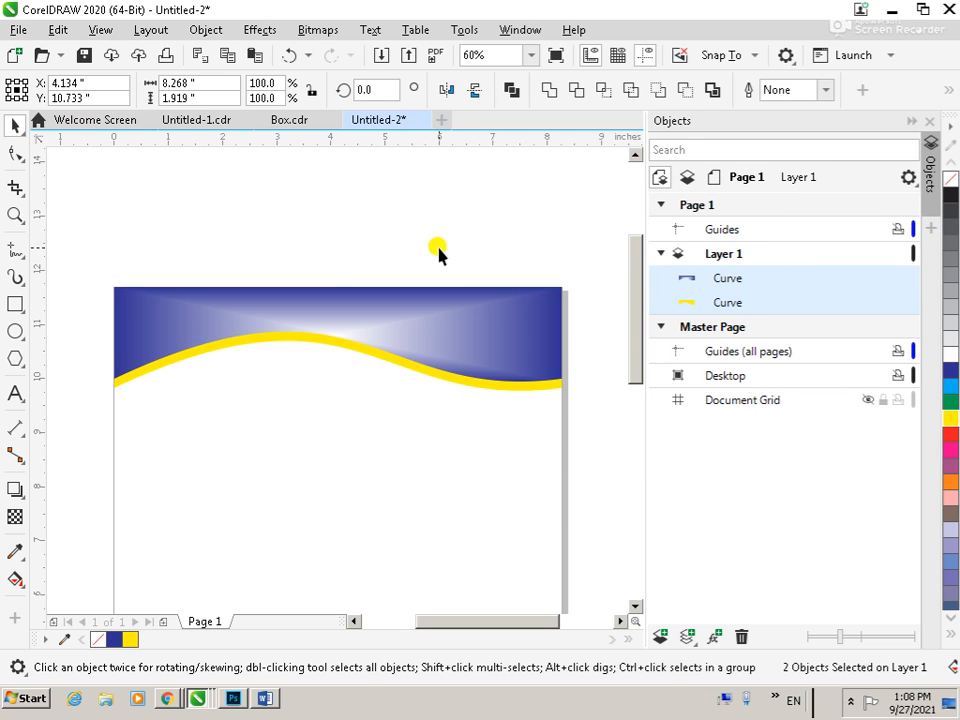
click(438, 254)
Duplicate the yellow wave shape about 0.17 inches lower and fill the copy with red
scroll(429, 259, down, 2)
key(z)
drag(246, 318, 546, 399)
drag(69, 238, 556, 463)
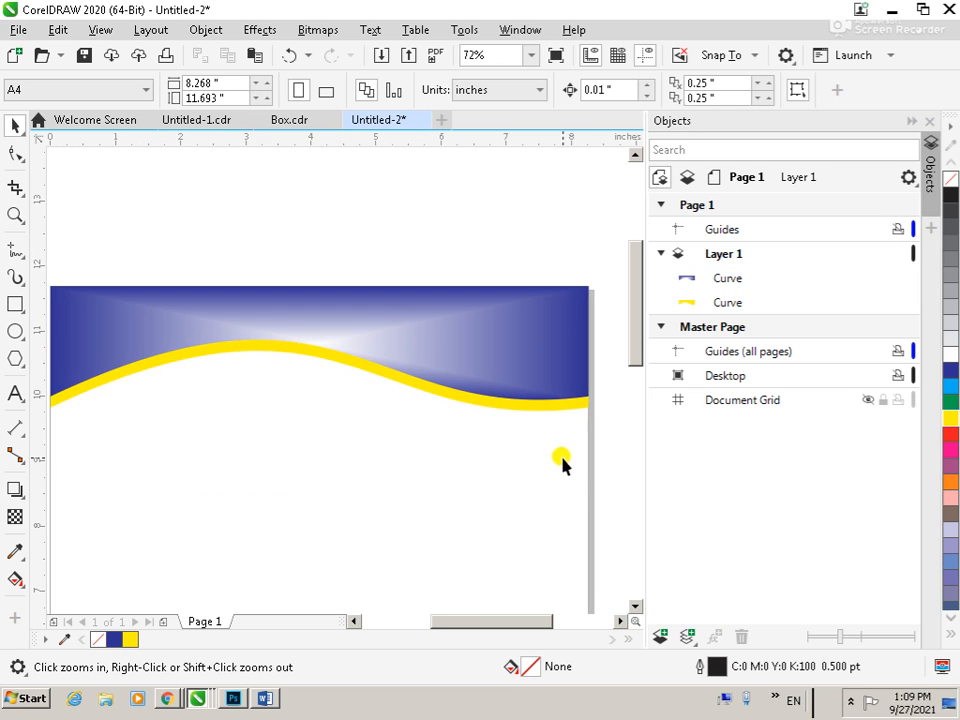
click(343, 360)
drag(316, 353, 315, 368)
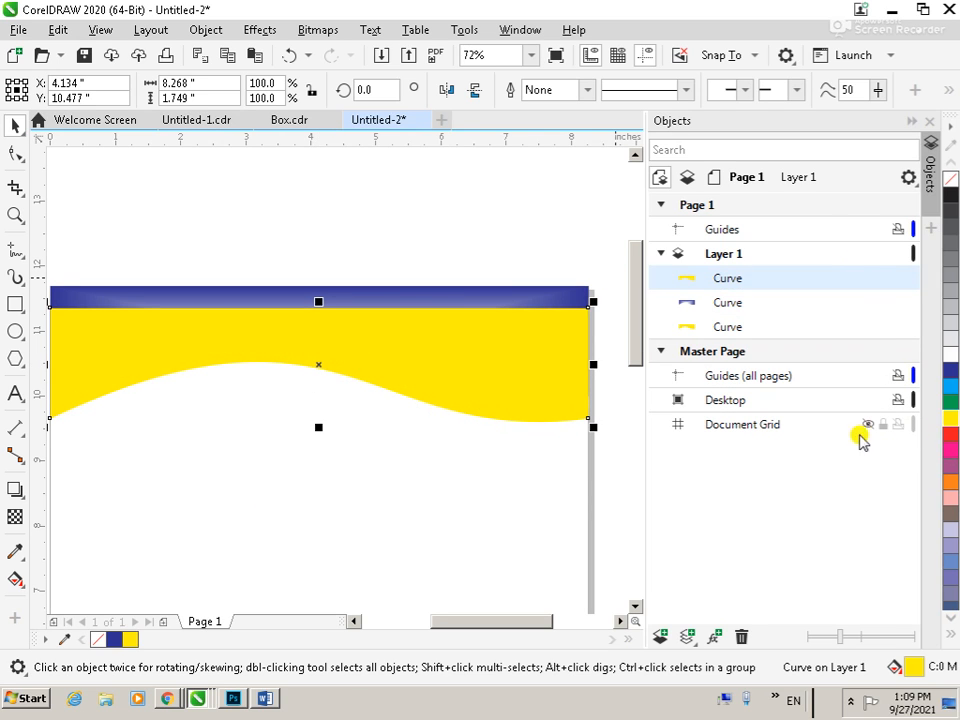
click(950, 436)
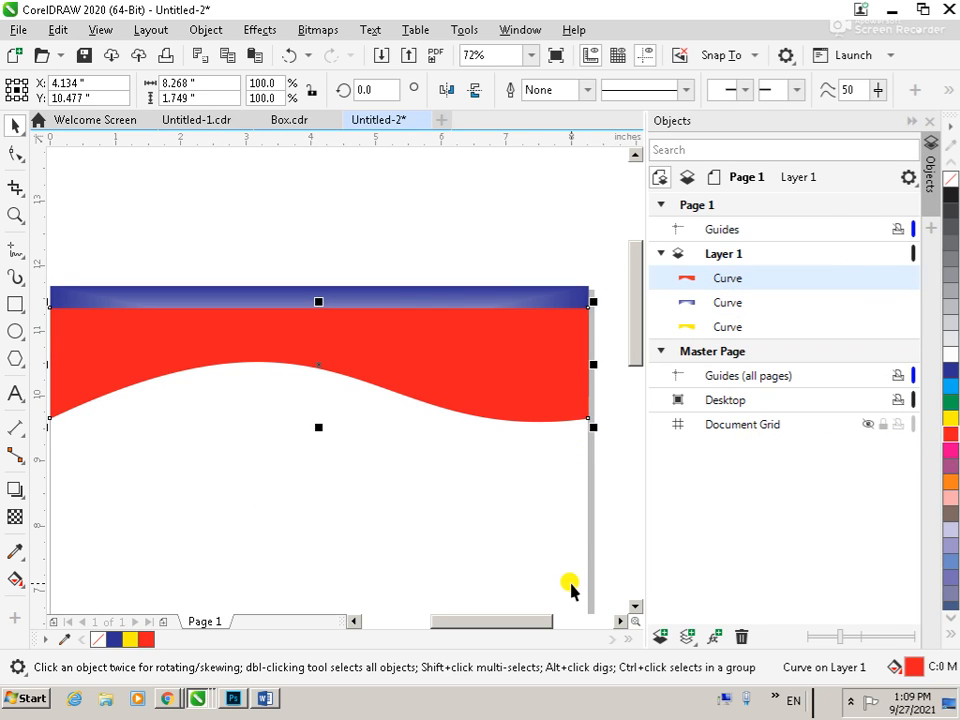
Send the red copy to the back and nudge the yellow and red shapes up to form thin stripes
key(shift+Page_Down)
key(Up)
click(495, 400)
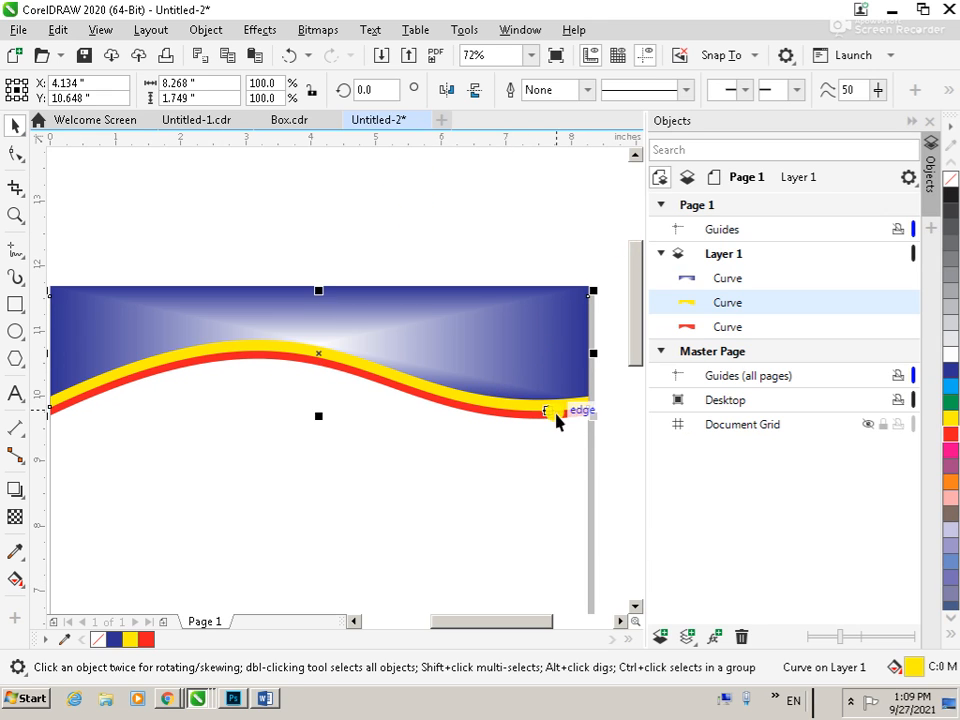
key(Up)
key(Up)
click(542, 416)
key(Up)
key(Up)
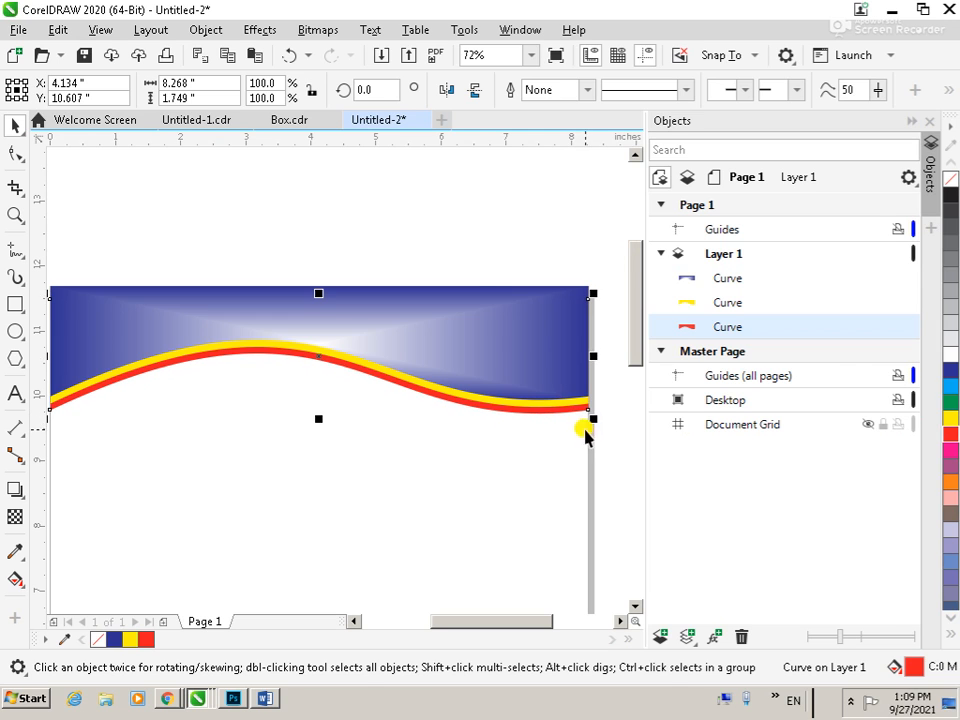
click(469, 236)
Recolor the blue header shape orange with an elliptical fountain fill fading to white
click(499, 364)
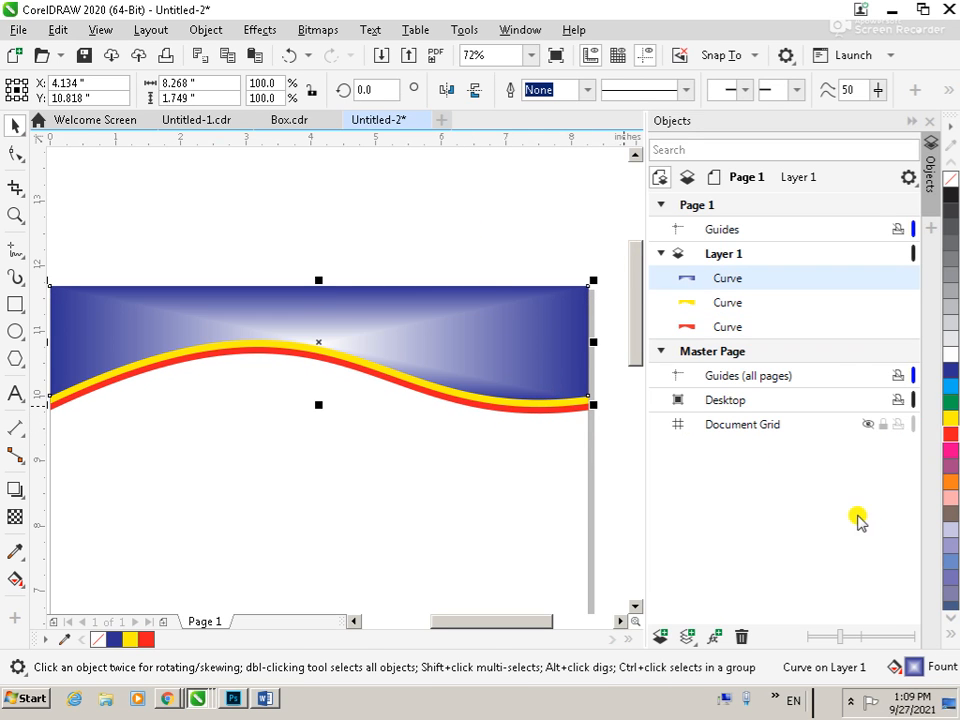
click(947, 484)
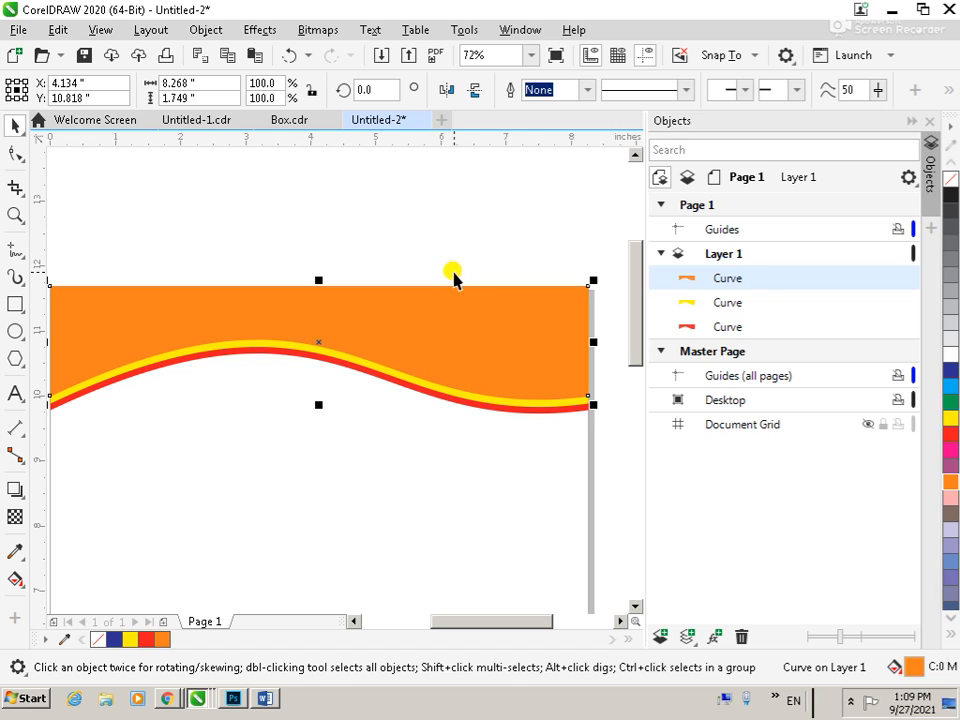
key(F11)
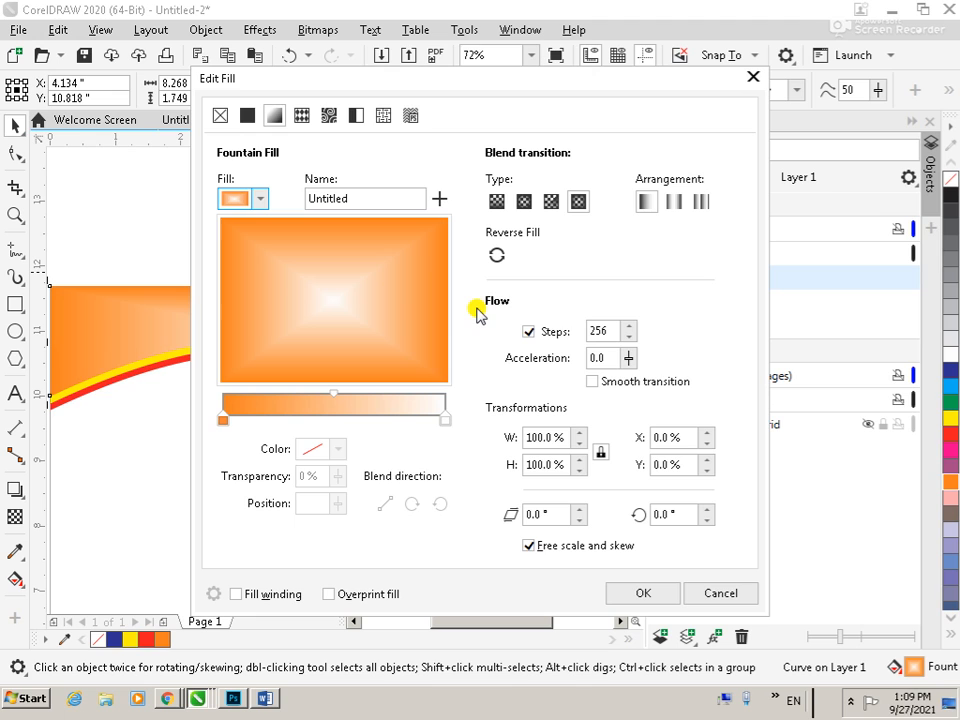
click(551, 201)
click(521, 202)
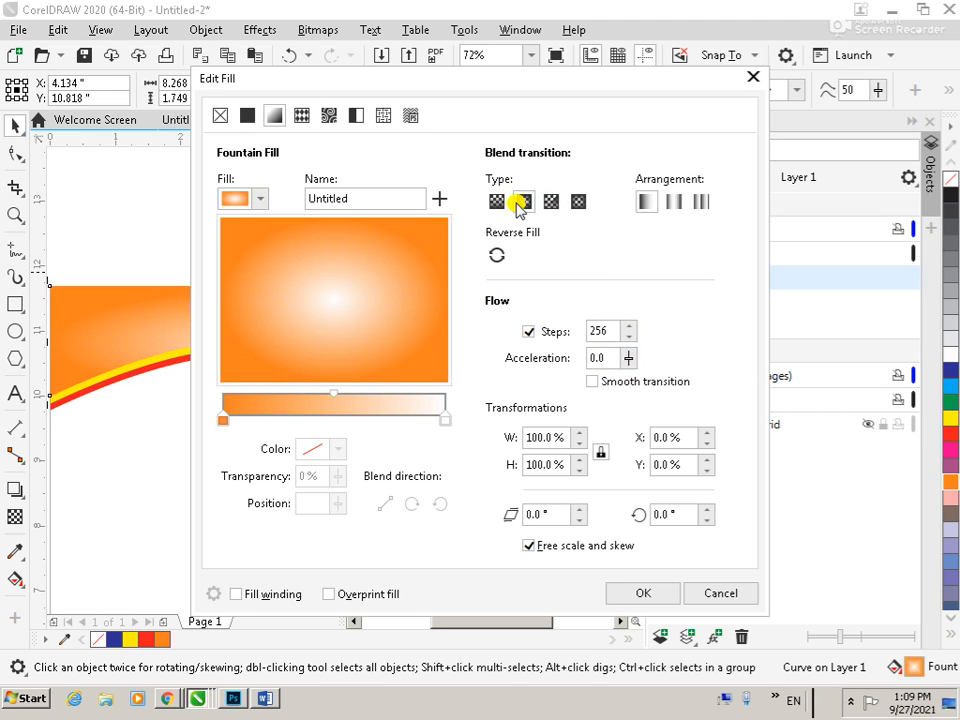
click(650, 594)
click(391, 497)
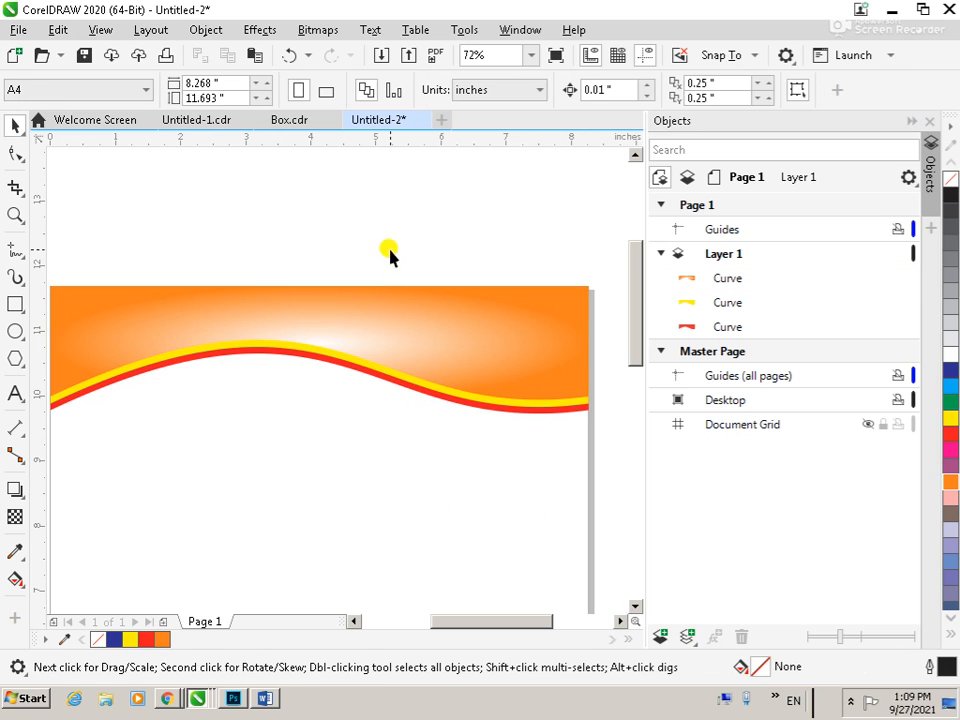
Add the artistic text "Umar Dairies" on the right part of the orange header
scroll(399, 261, down, 2)
key(z)
drag(228, 232, 549, 375)
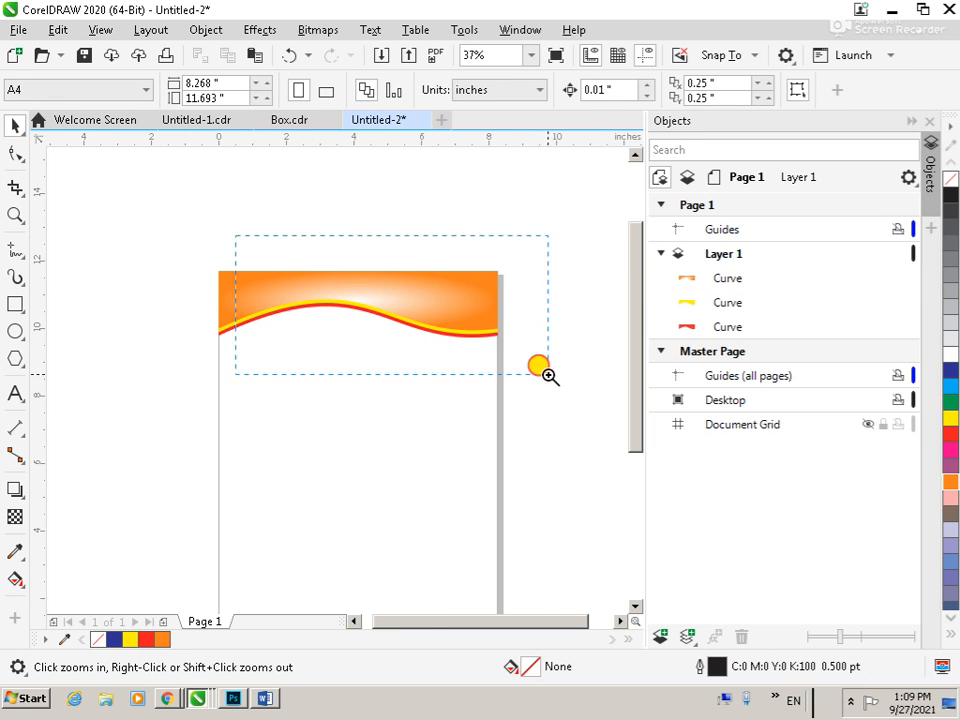
drag(182, 264, 570, 471)
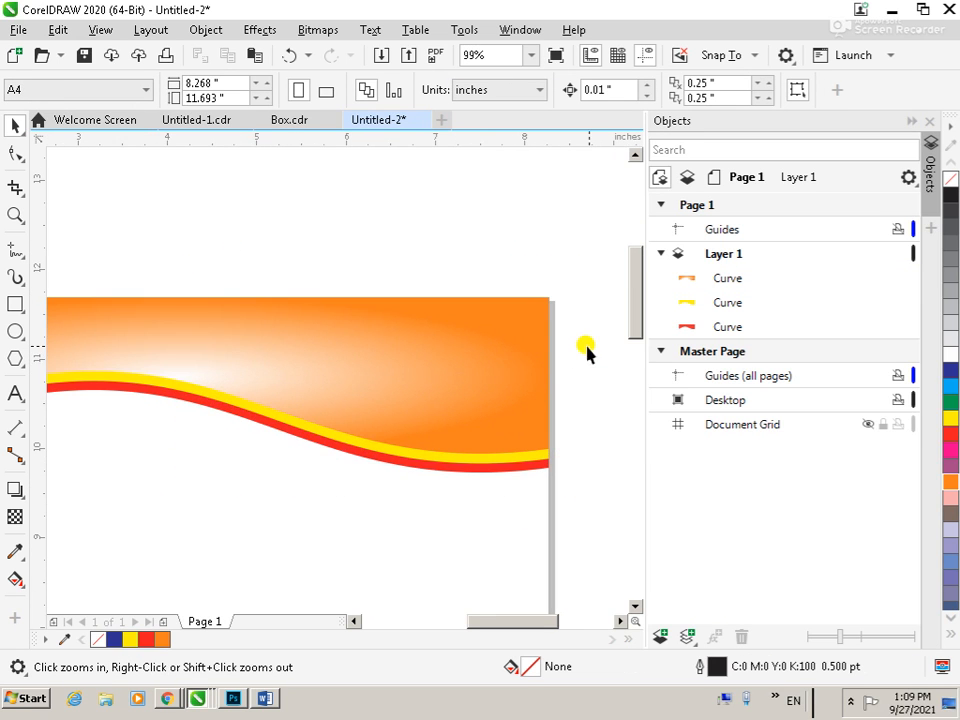
key(F8)
click(296, 340)
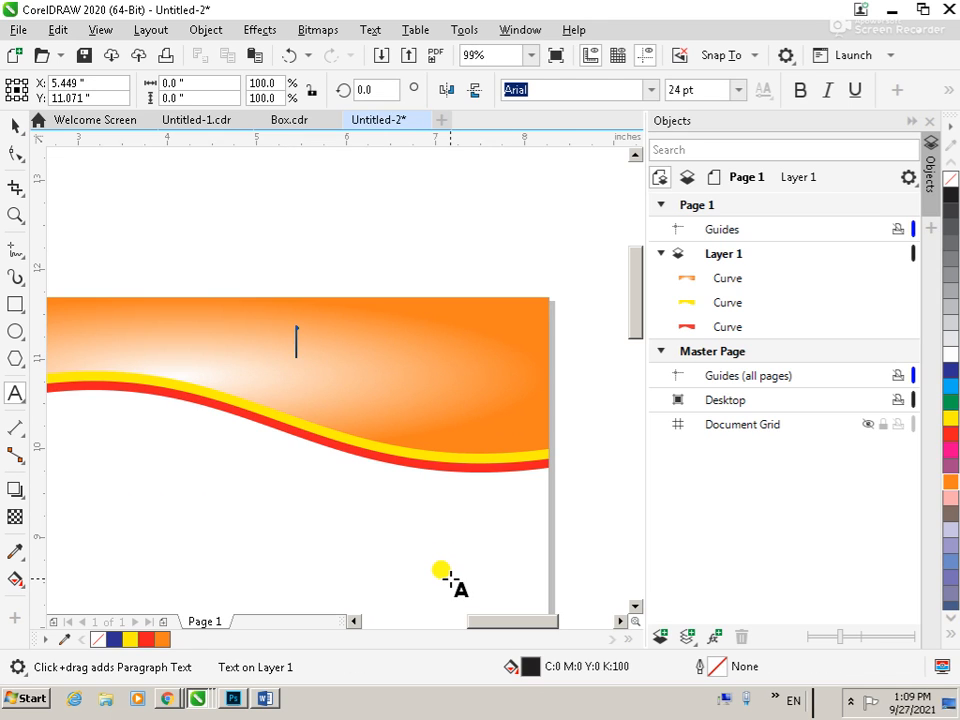
text(Umar Dairies)
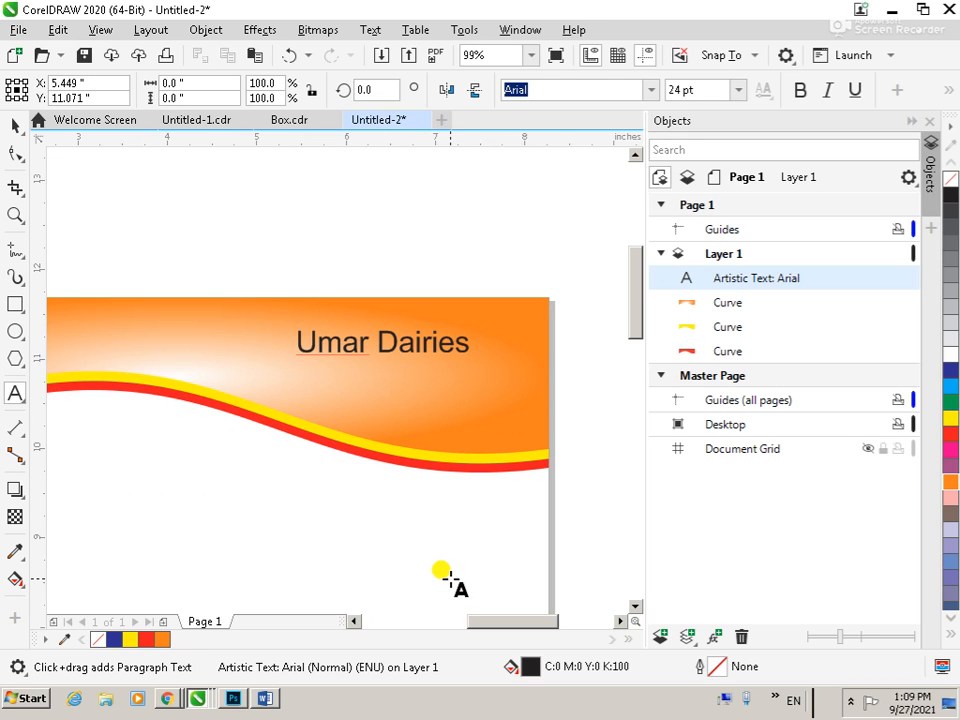
Change the whole company name text to UPPERCASE
key(ctrl+a)
key(shift+F3)
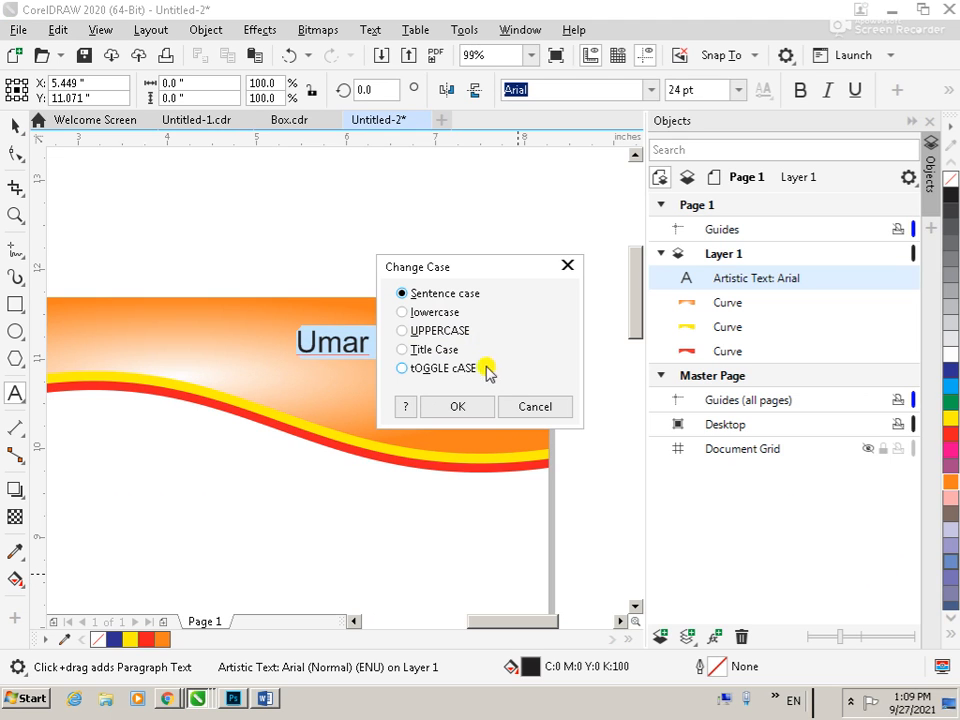
click(441, 332)
click(448, 404)
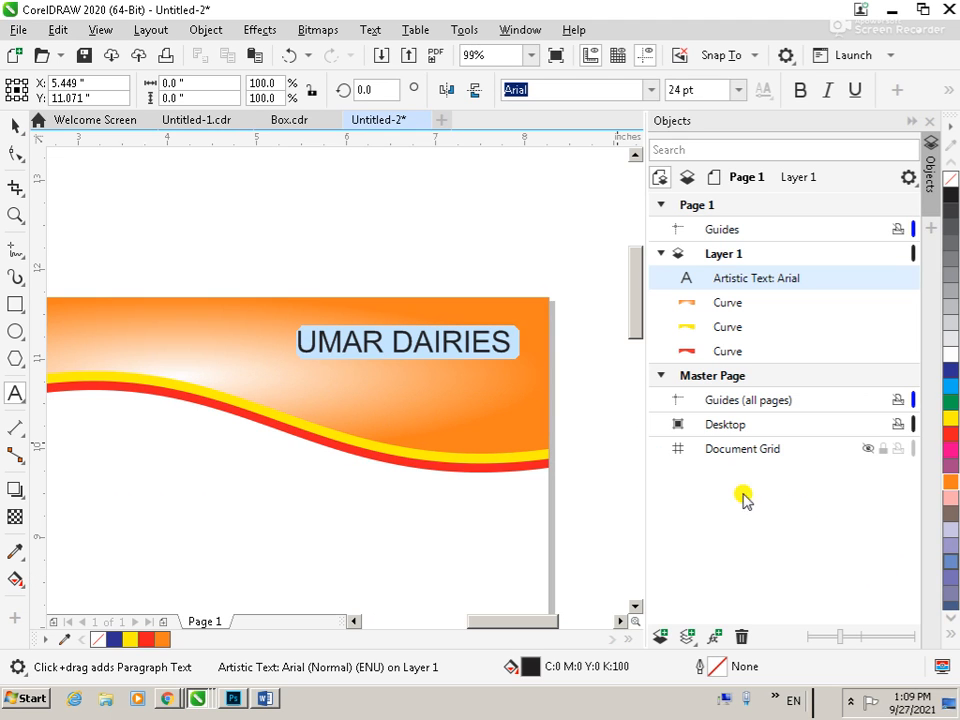
Enlarge the UMAR DAIRIES text leftward to about 40 pt and make it bold
click(12, 127)
drag(294, 359, 142, 392)
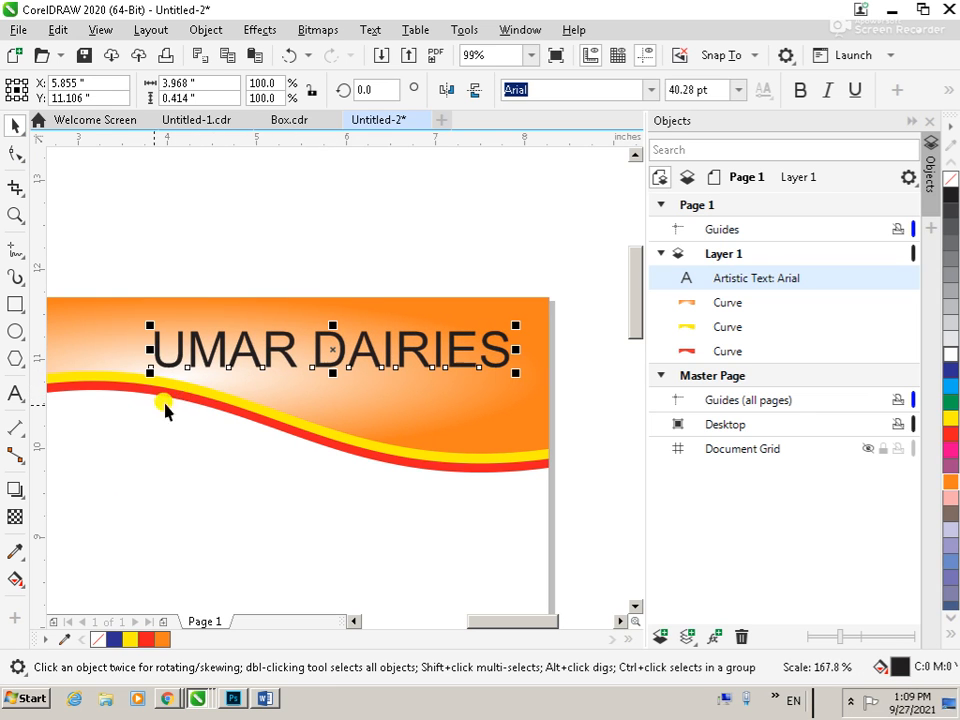
click(800, 90)
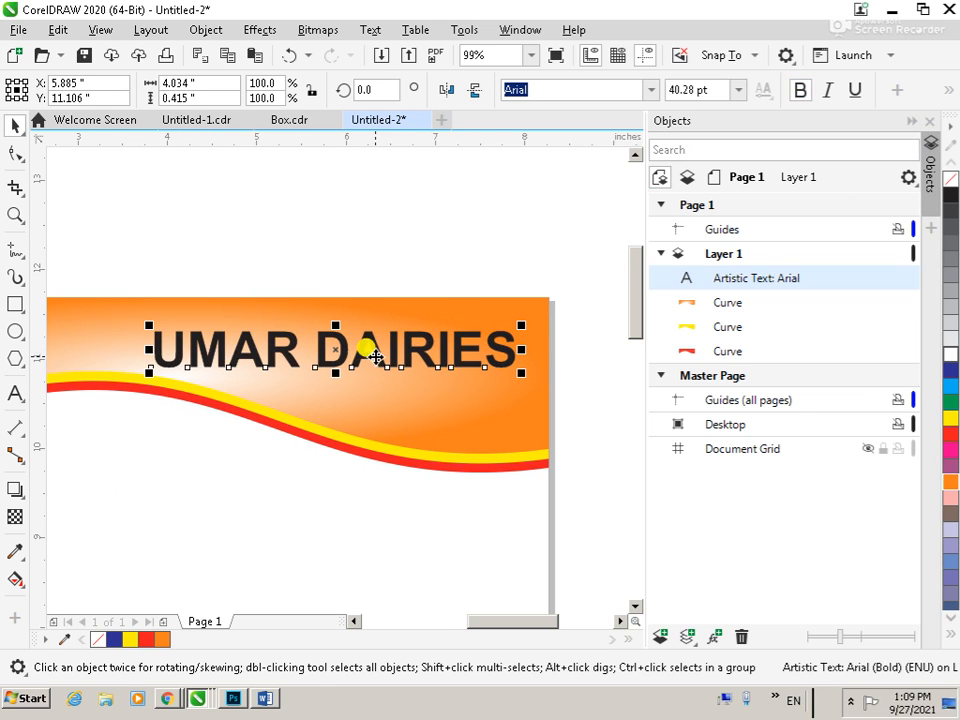
Duplicate the company name in place and fill the upper copy white
key(F3)
key(F2)
drag(216, 296, 554, 453)
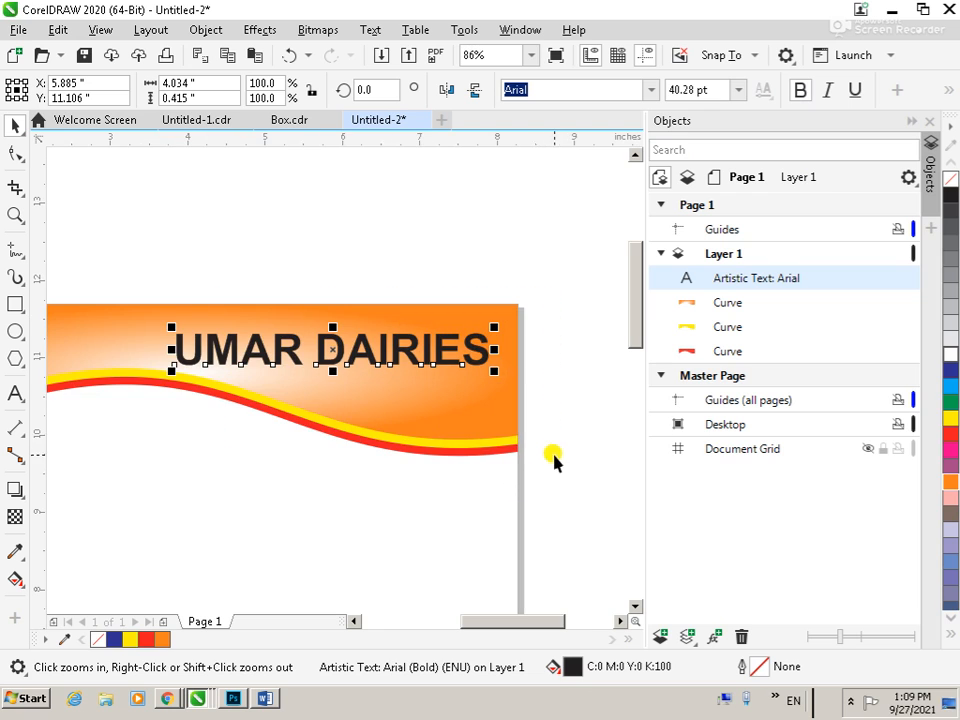
drag(335, 351, 338, 350)
right_click(338, 350)
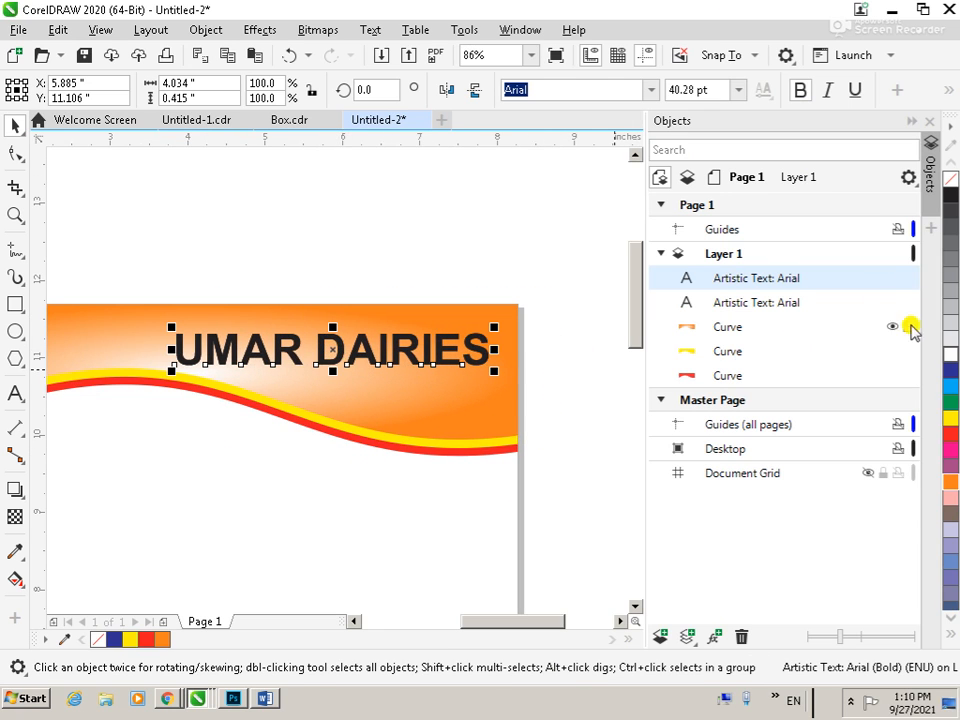
click(953, 354)
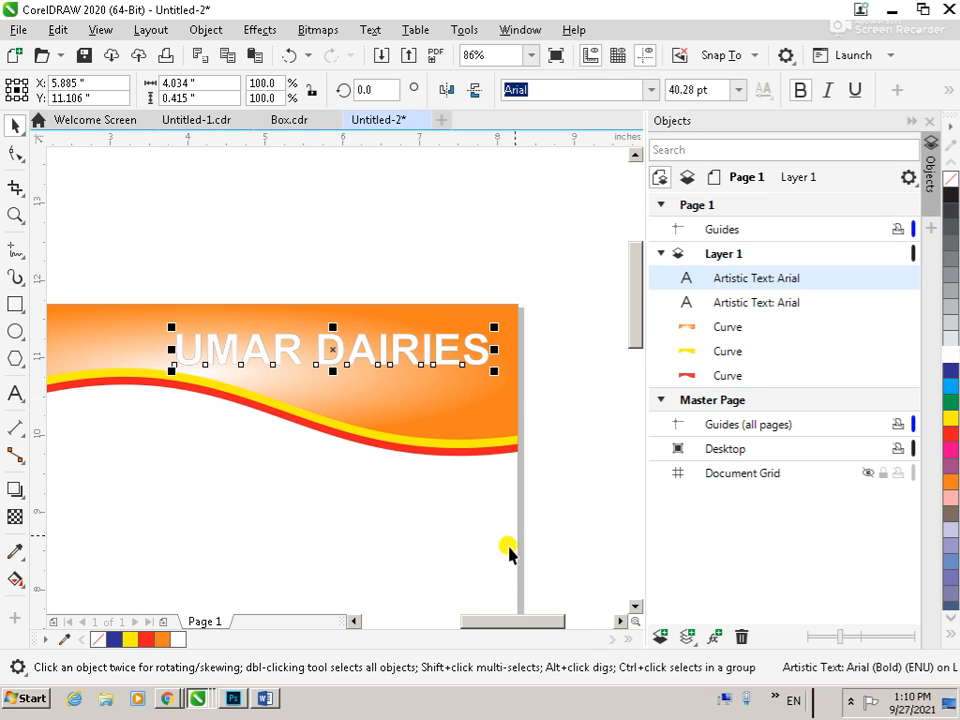
Move both company name texts above the page and send the white copy to the back
key(shift+Page_Down)
key(ctrl+z)
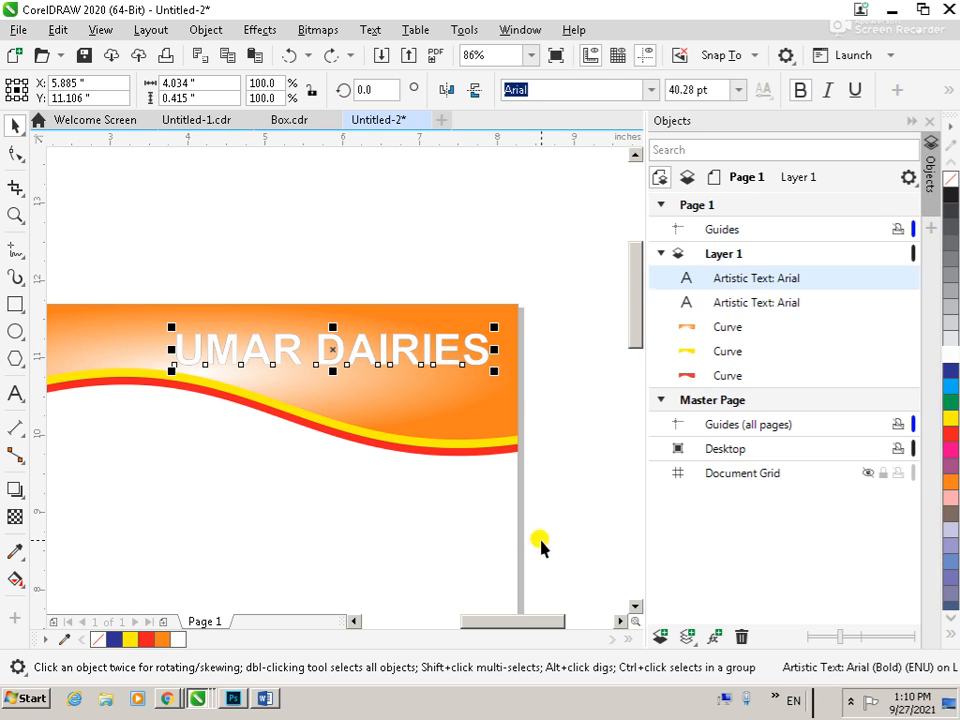
drag(139, 300, 510, 437)
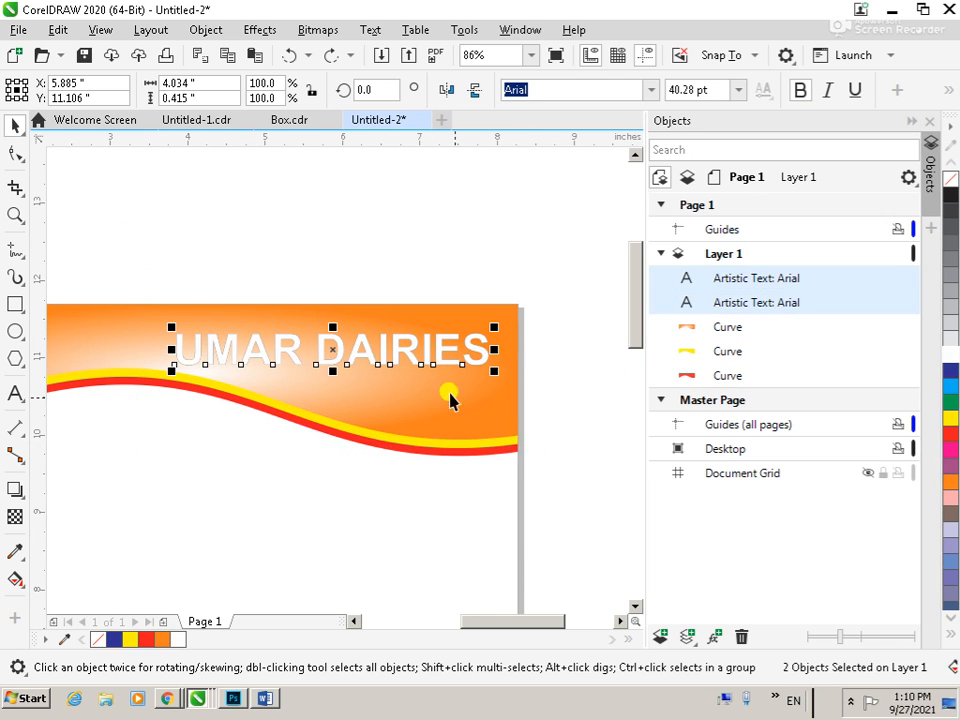
drag(401, 352, 404, 256)
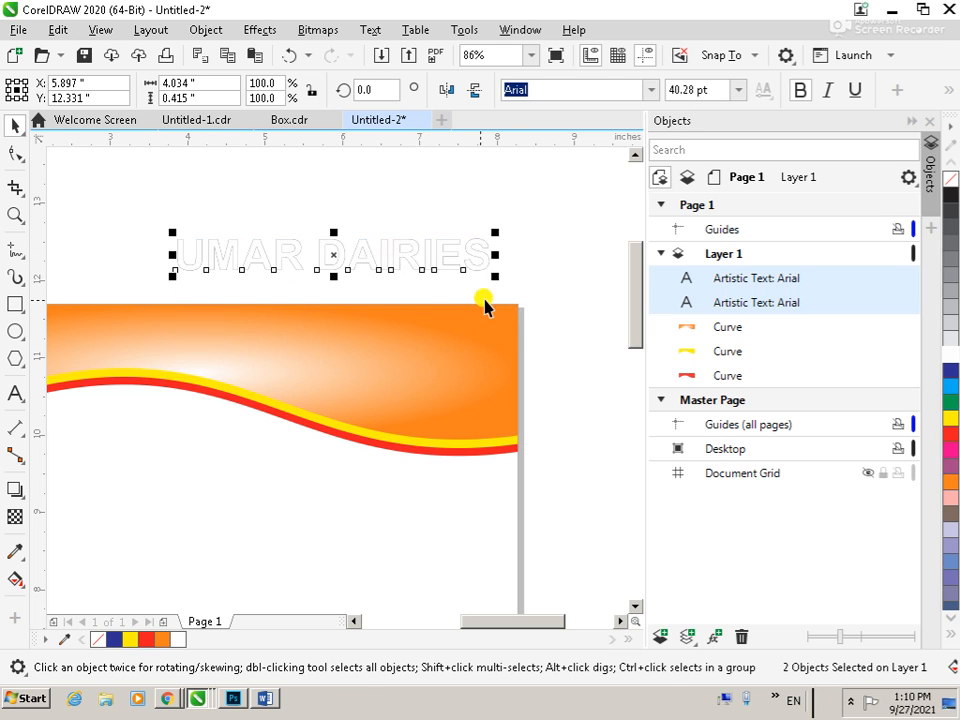
click(551, 268)
click(399, 262)
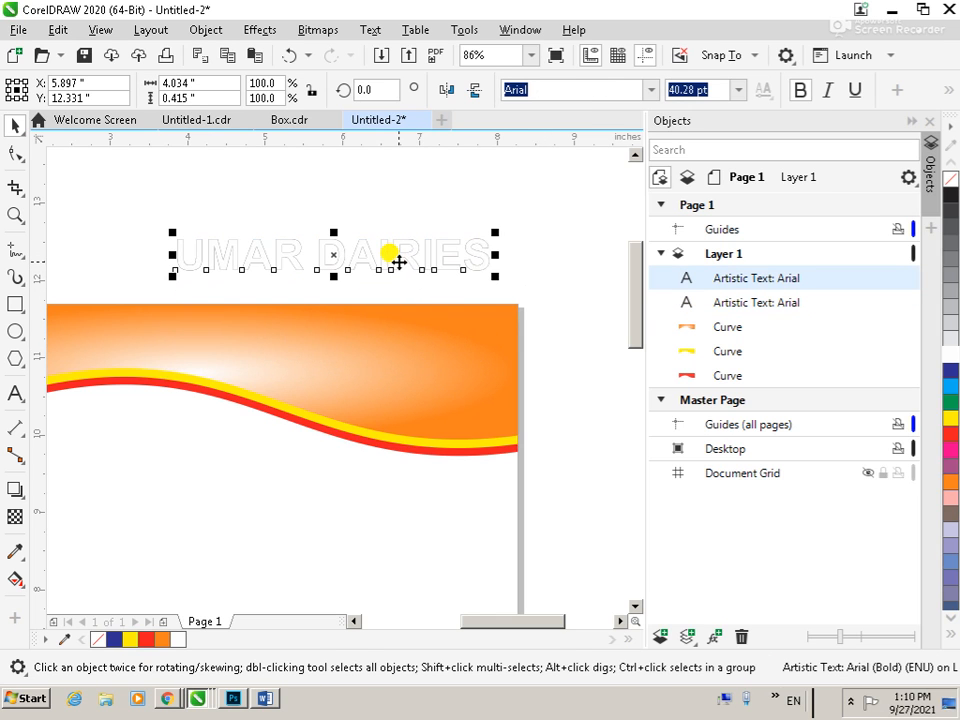
key(shift+Page_Down)
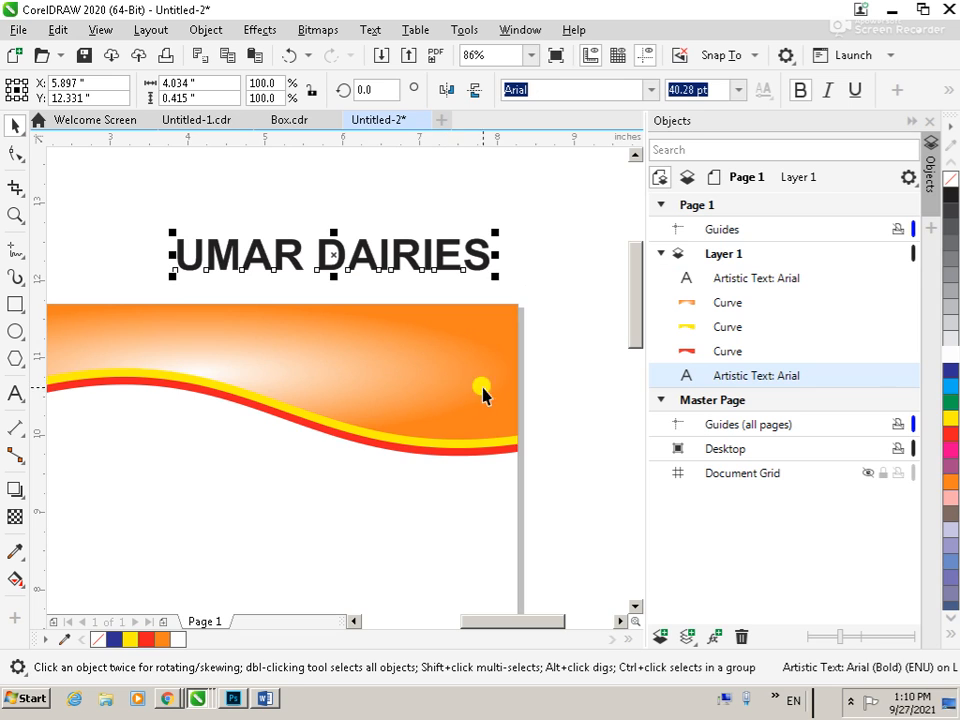
Build a black shadow effect behind the white company name lettering and group its pieces
scroll(562, 267, down, 2)
key(F2)
drag(360, 220, 573, 379)
right_click(573, 379)
click(168, 337)
drag(111, 279, 588, 412)
key(ctrl+g)
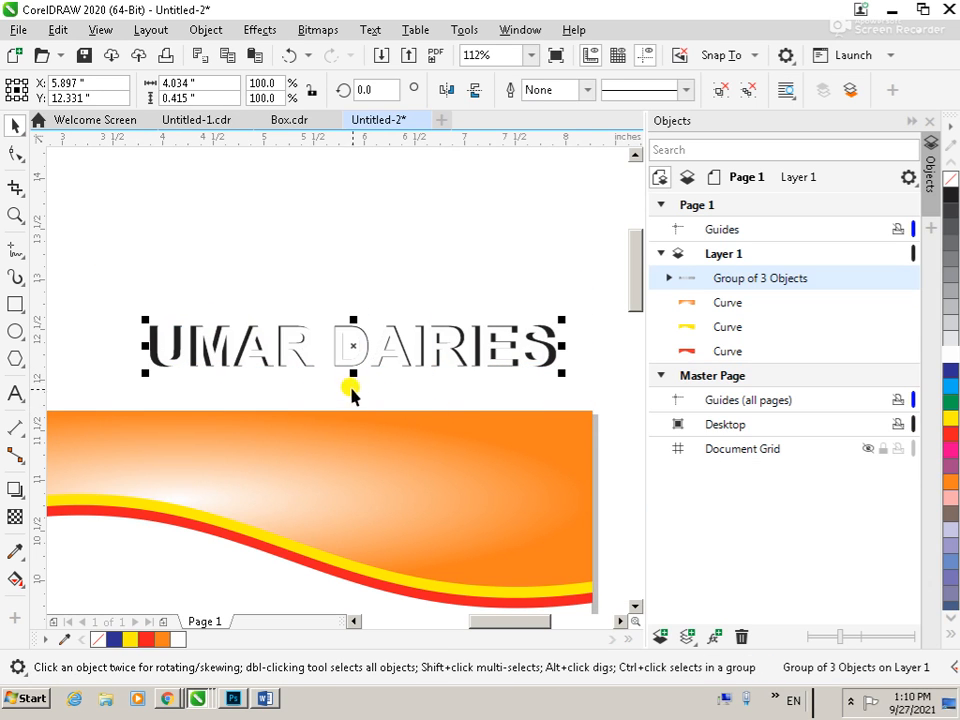
Move the grouped company name back onto the right part of the orange header
drag(349, 339, 365, 462)
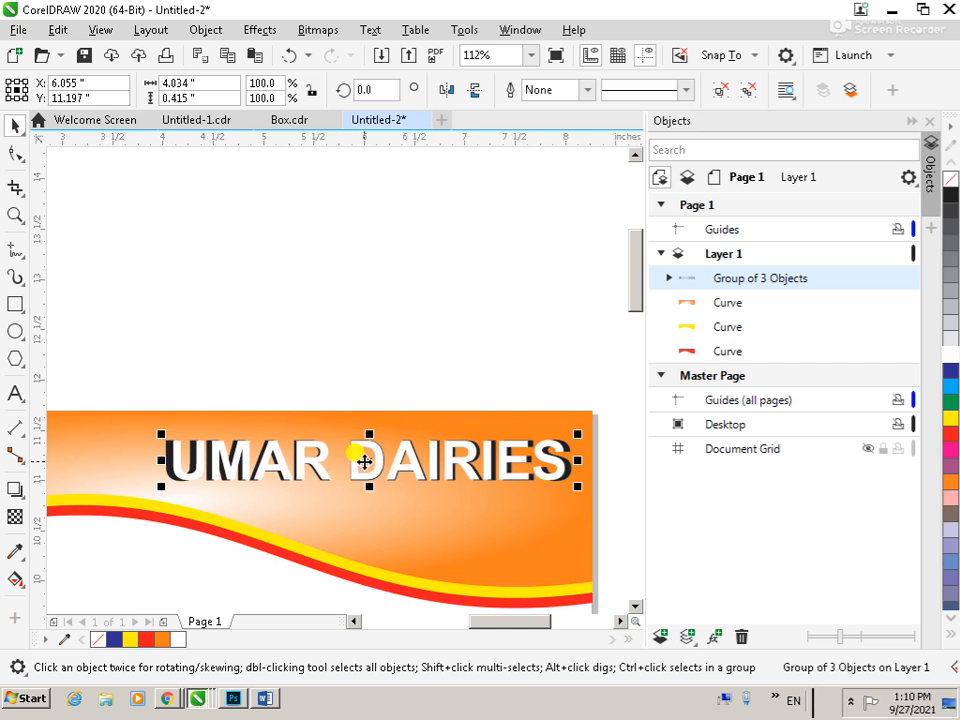
click(377, 322)
scroll(377, 322, down, 3)
key(z)
drag(224, 326, 489, 467)
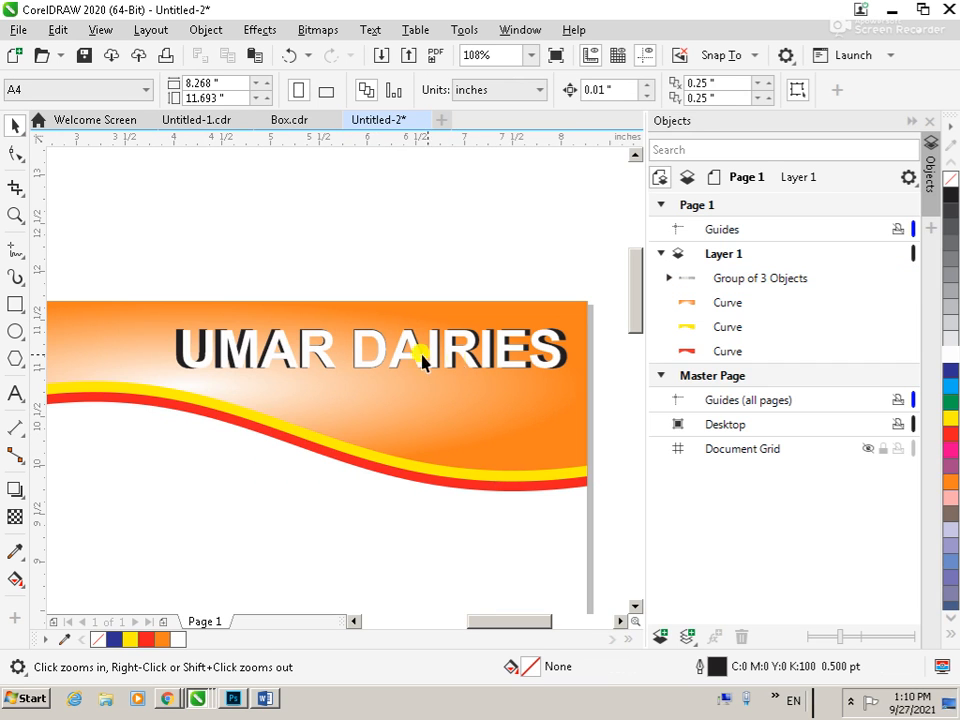
Nudge the grouped company name 0.03 inches up and slightly to the left on the header
drag(135, 264, 586, 410)
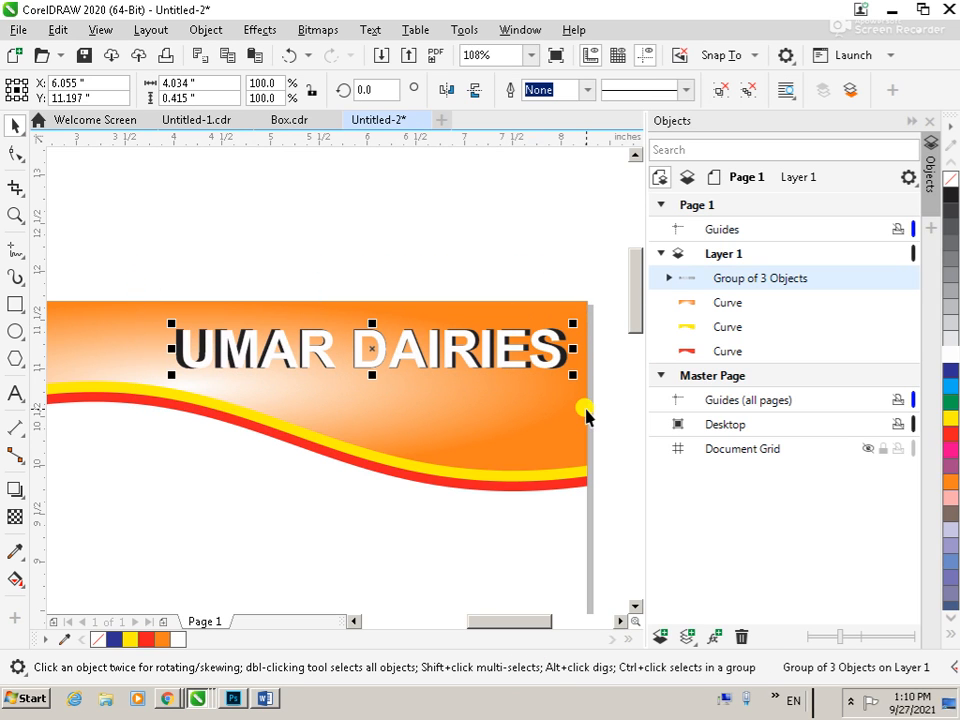
shift+click(465, 405)
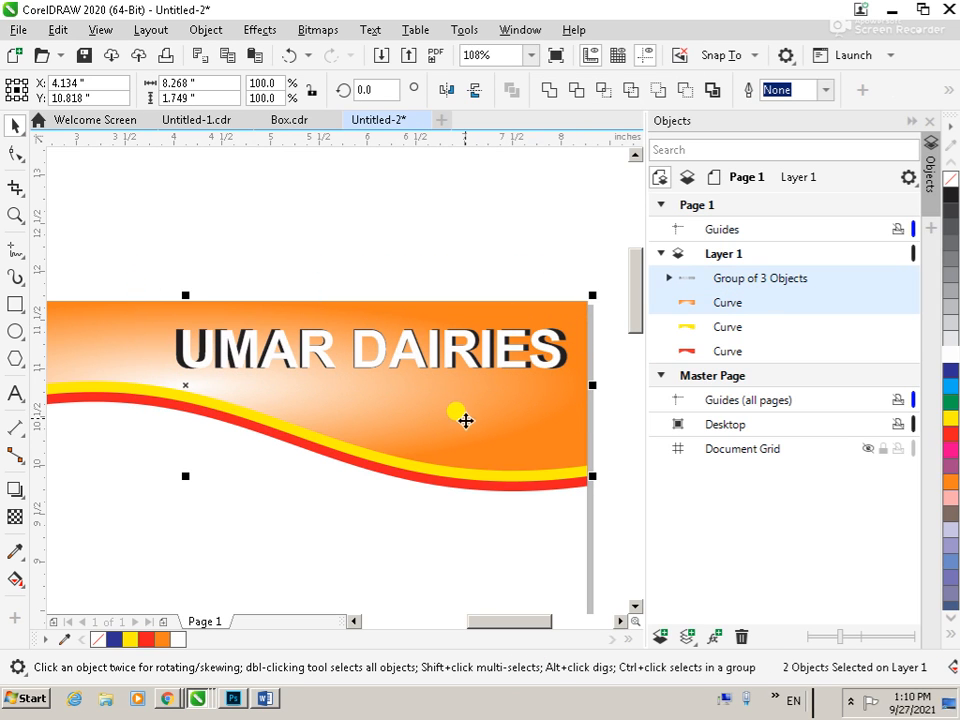
click(188, 284)
drag(156, 262, 590, 415)
key(Up)
key(Up)
key(Up)
key(Up)
key(Up)
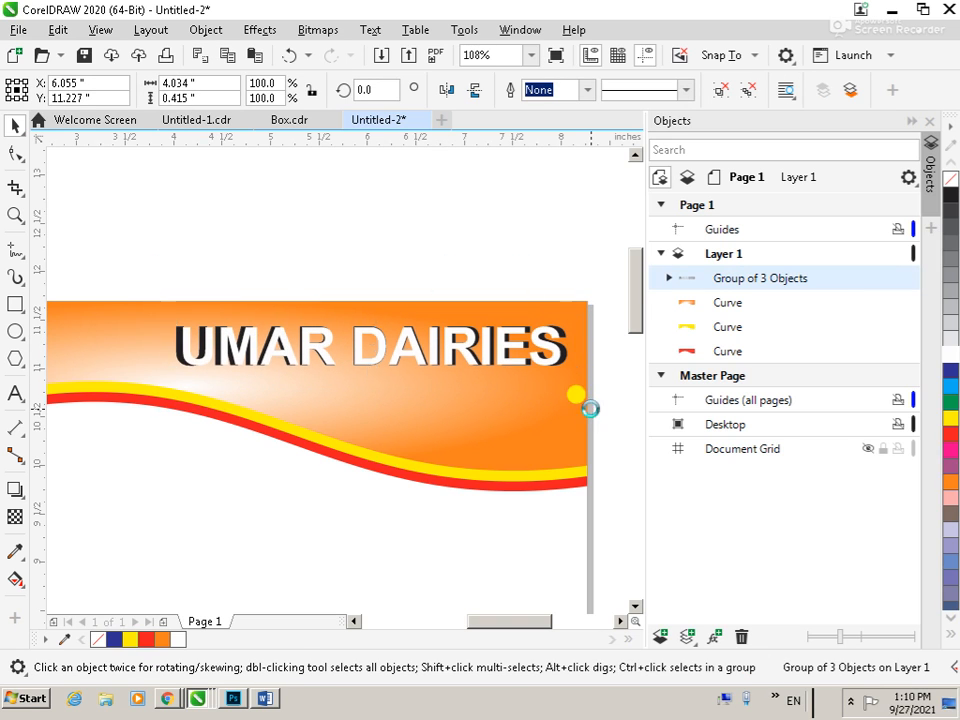
key(Left)
key(Left)
key(Left)
click(304, 254)
key(F8)
click(282, 392)
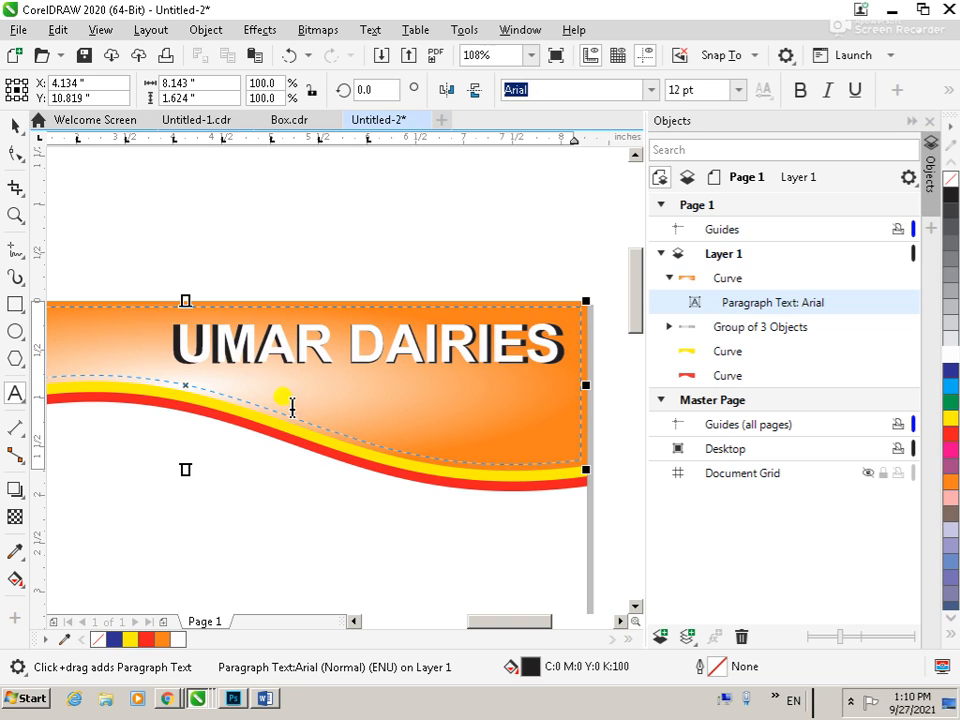
click(15, 126)
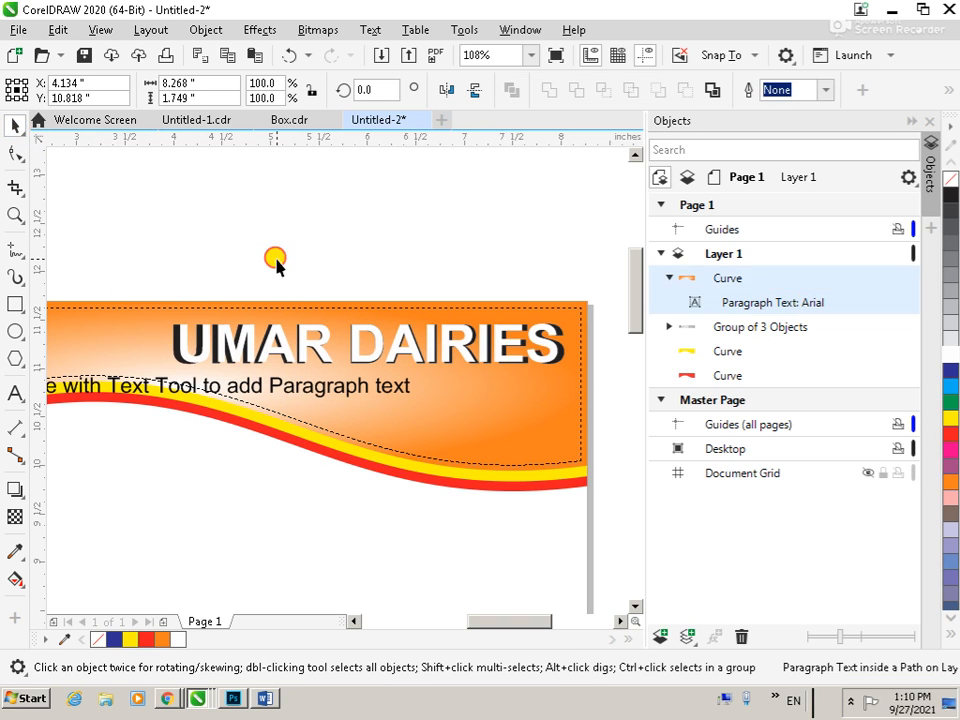
click(321, 388)
key(Delete)
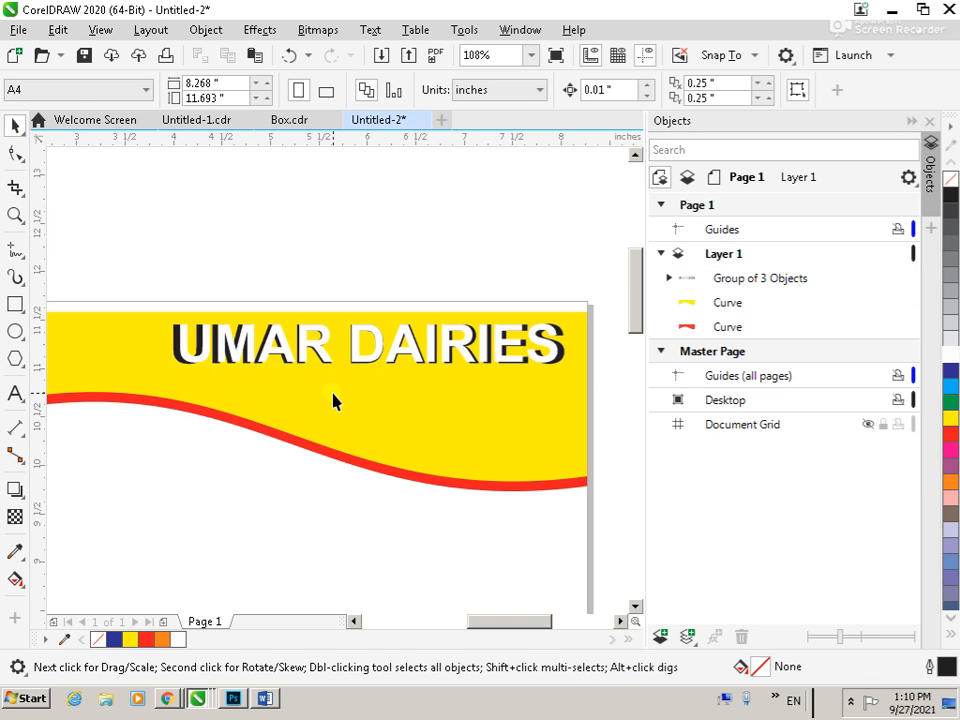
key(ctrl+z)
click(332, 265)
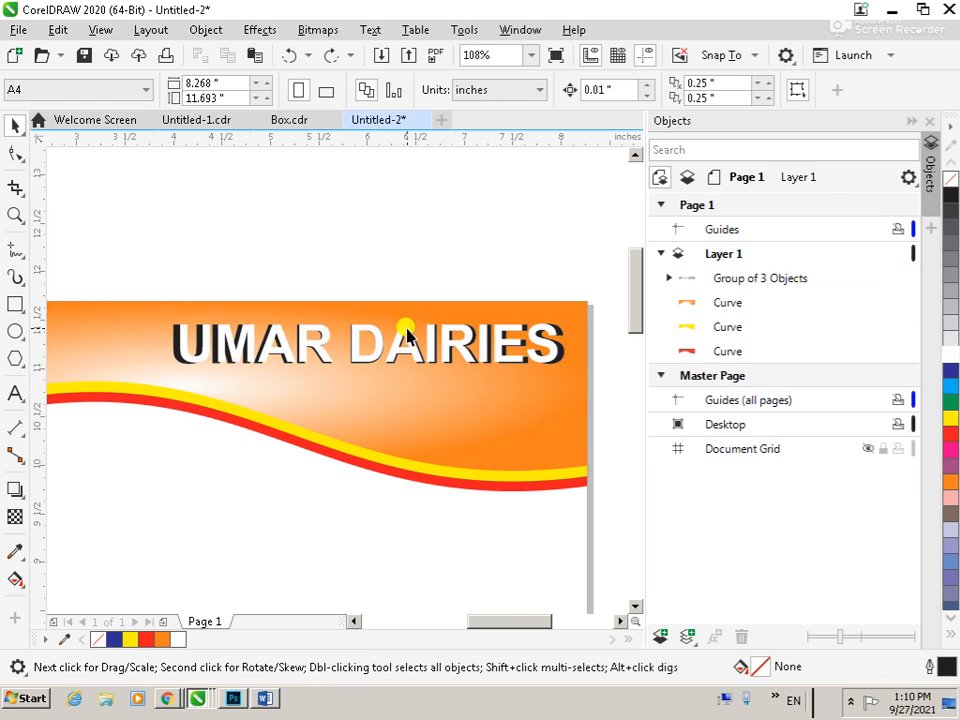
Add the company's address as a line of 24 pt Arial artistic text over the header's lower edge
click(203, 466)
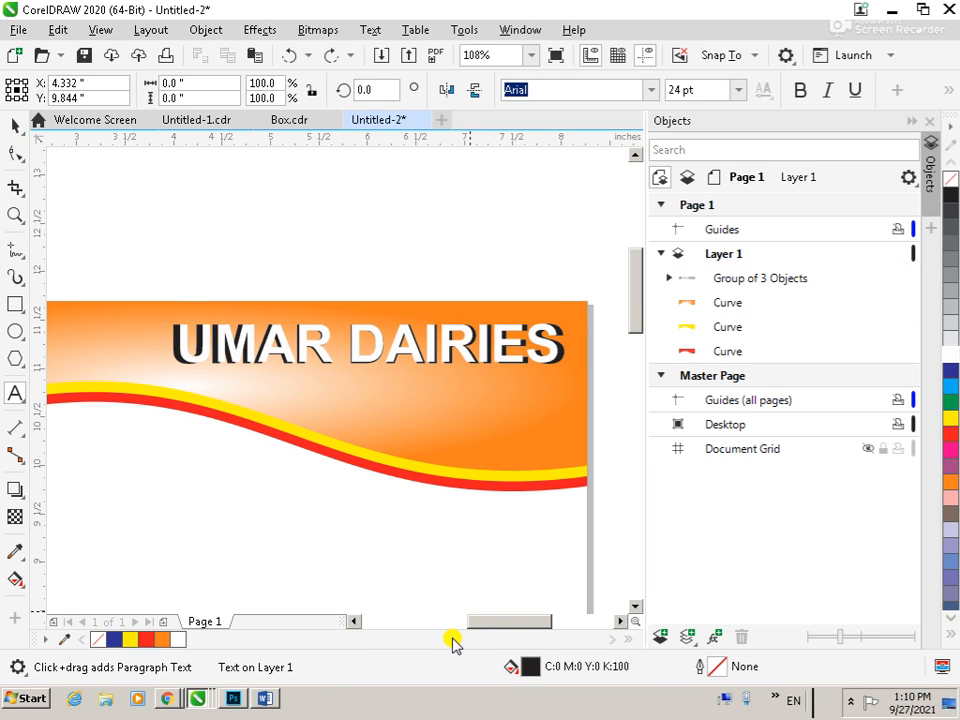
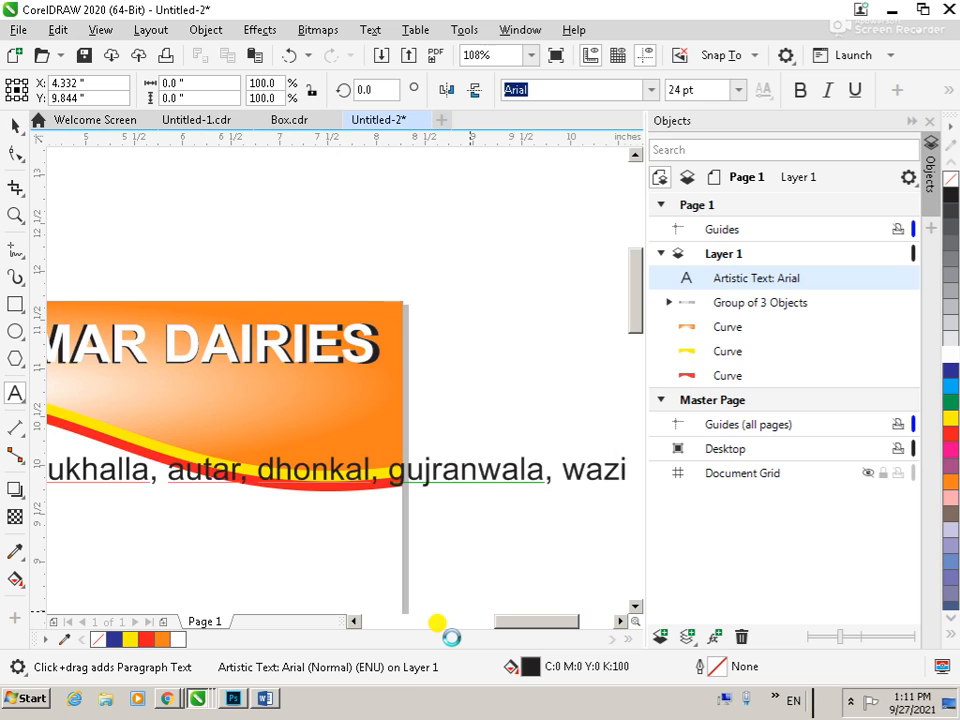
Change the whole address line to Title Case
key(Home)
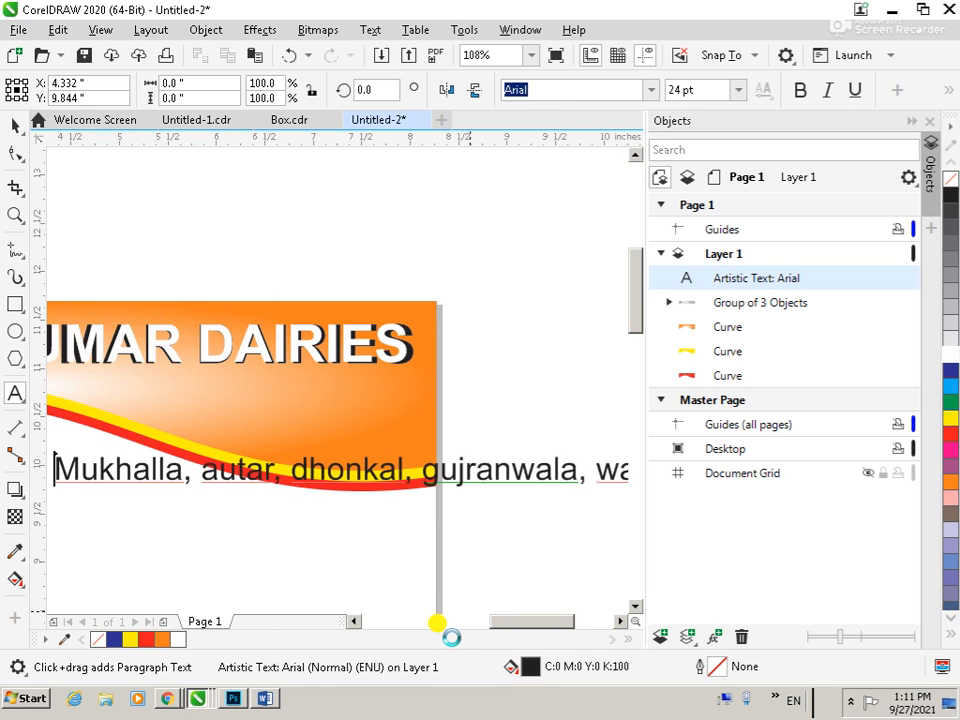
key(shift+End)
key(shift+F3)
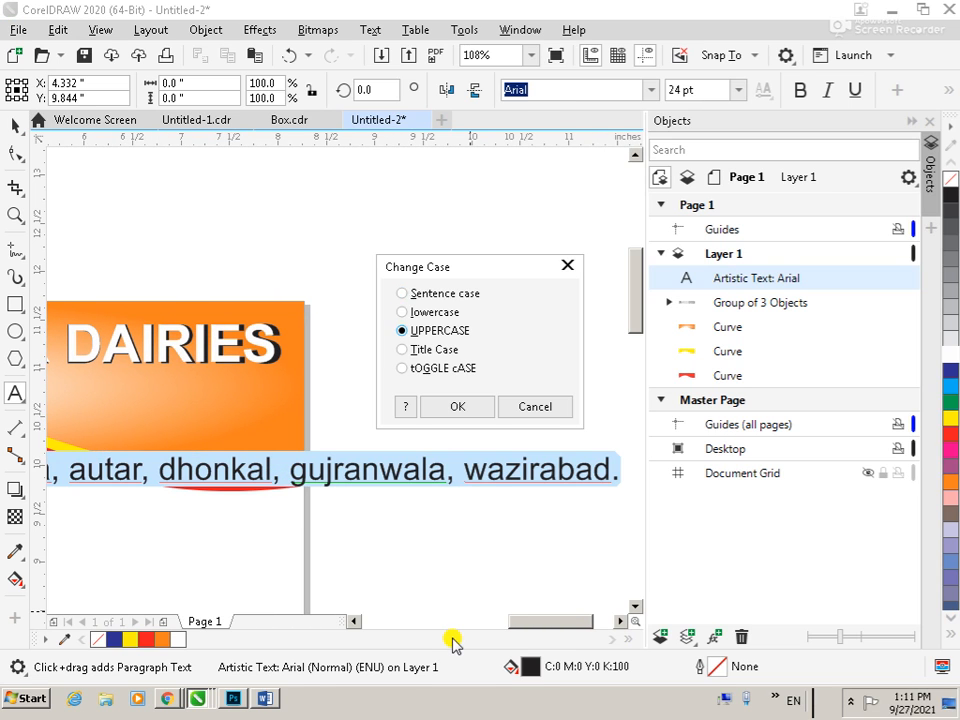
key(Return)
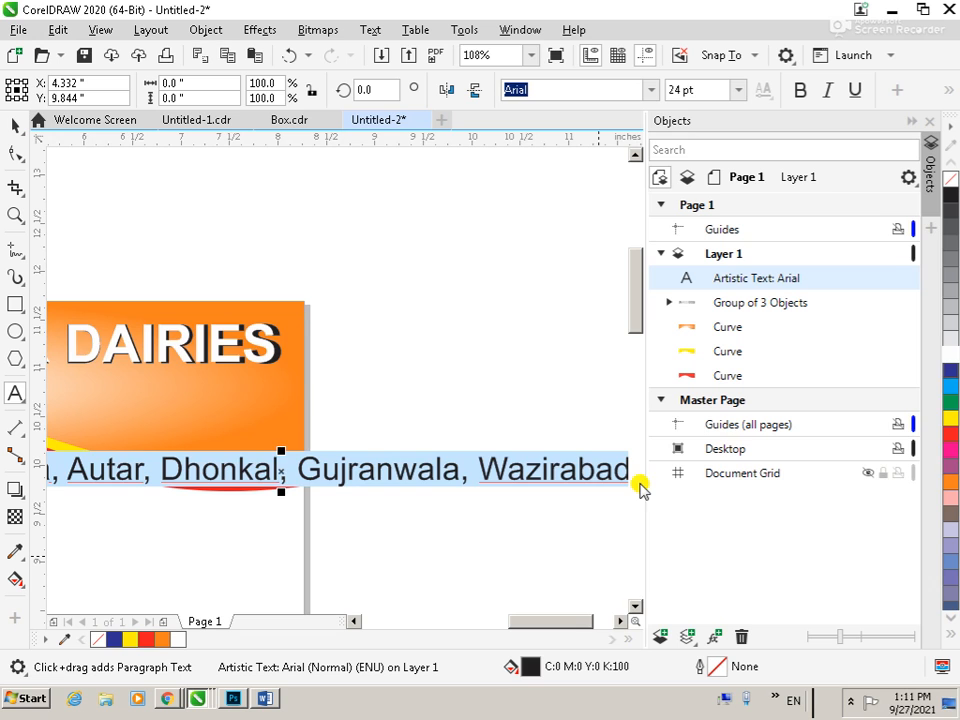
Move the address line down to the bottom edge of the page, inside the page width
scroll(639, 489, down, 2)
scroll(429, 456, down, 4)
scroll(400, 488, down, 2)
key(z)
drag(321, 411, 512, 559)
drag(184, 222, 486, 508)
click(10, 125)
drag(336, 259, 231, 510)
click(416, 488)
Add a page-sized rectangle of 8.268 by 11.693 inches behind the letterhead artwork
key(F3)
key(F2)
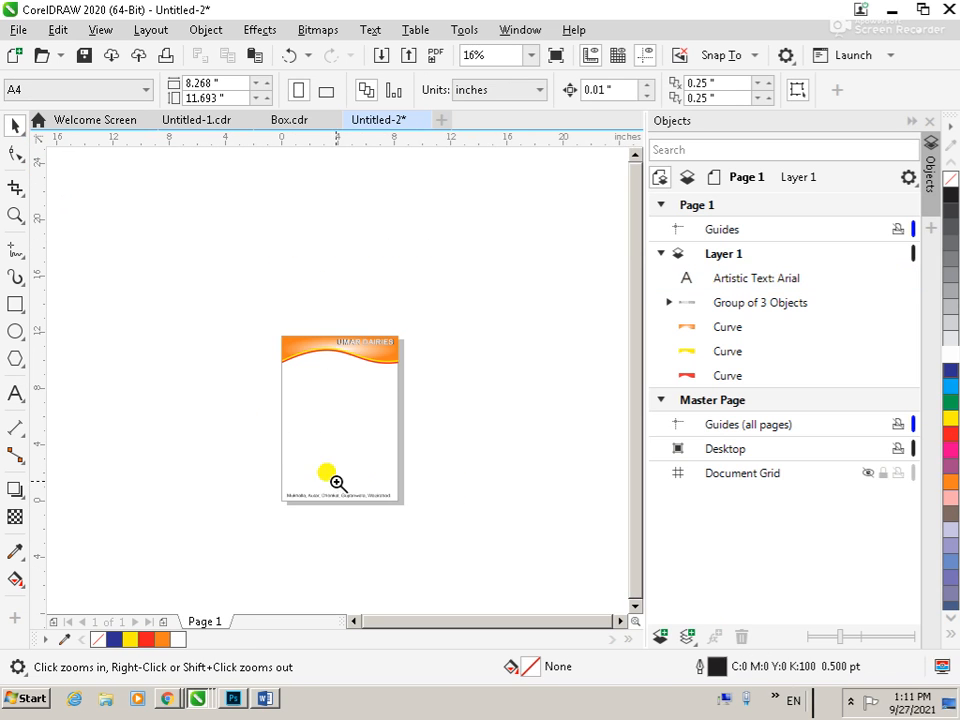
drag(234, 311, 440, 533)
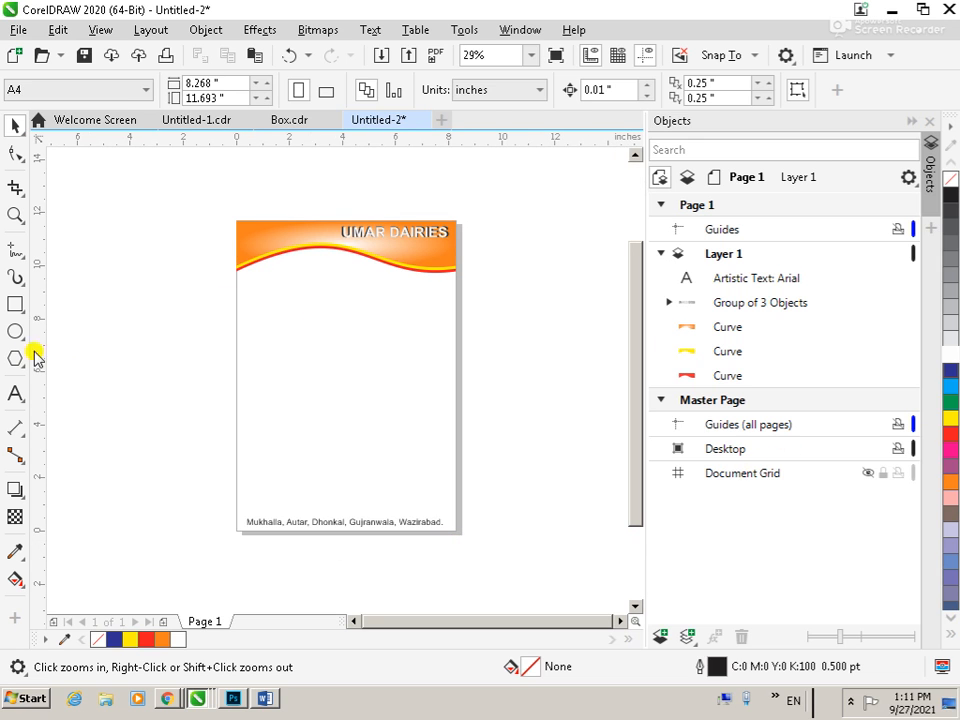
double_click(15, 305)
click(16, 125)
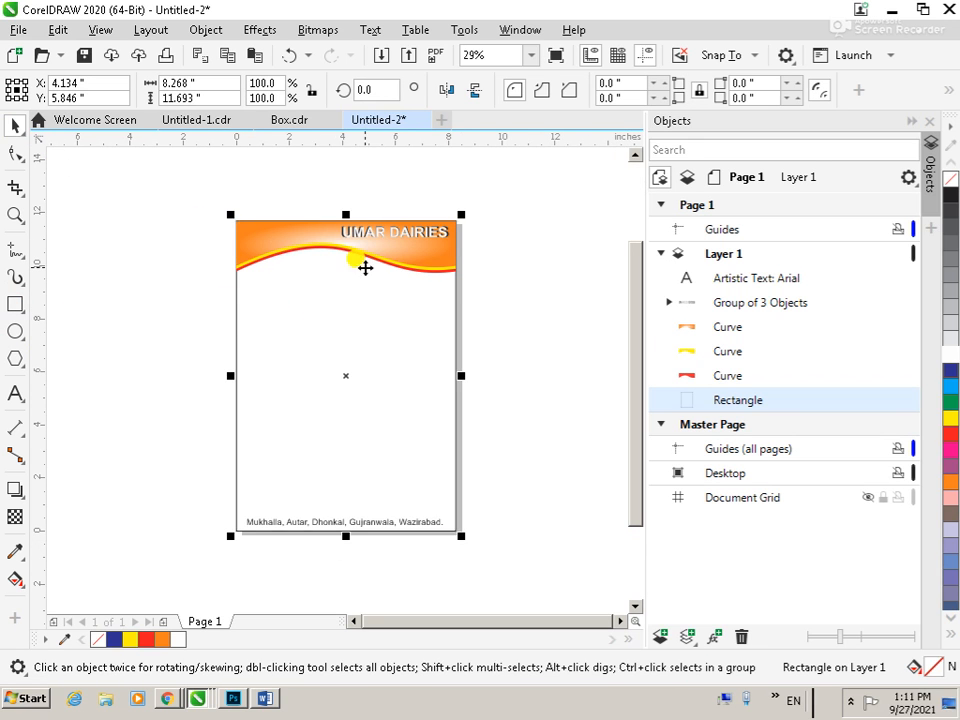
Align the address line with the page rectangle at the bottom of the page
click(371, 523)
shift+click(390, 468)
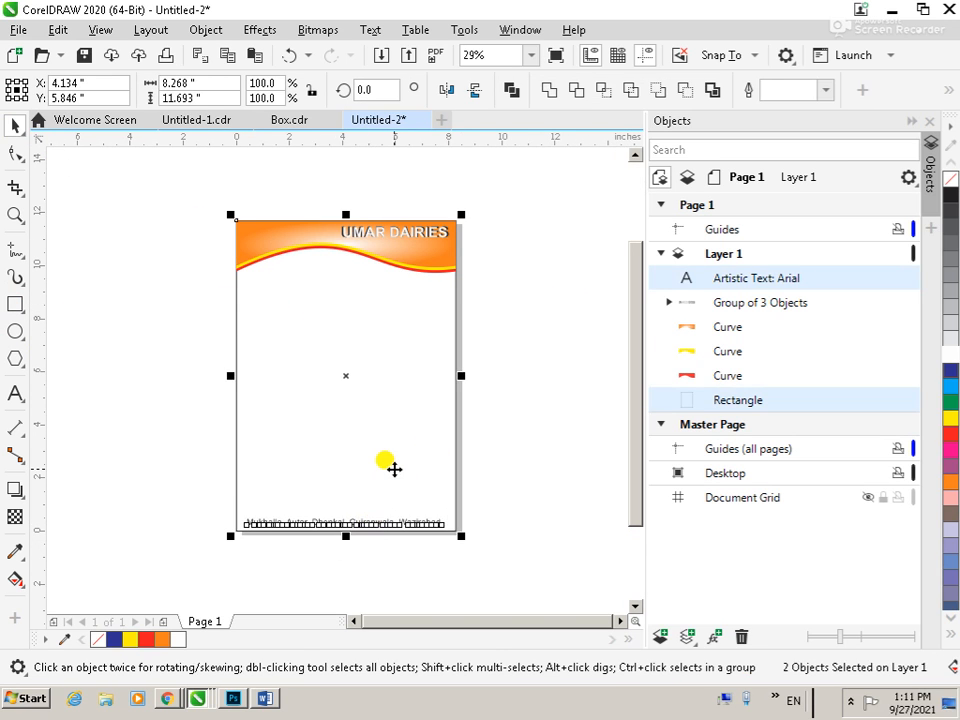
click(496, 499)
scroll(496, 499, down, 1)
key(F2)
drag(334, 497, 481, 535)
drag(144, 289, 605, 455)
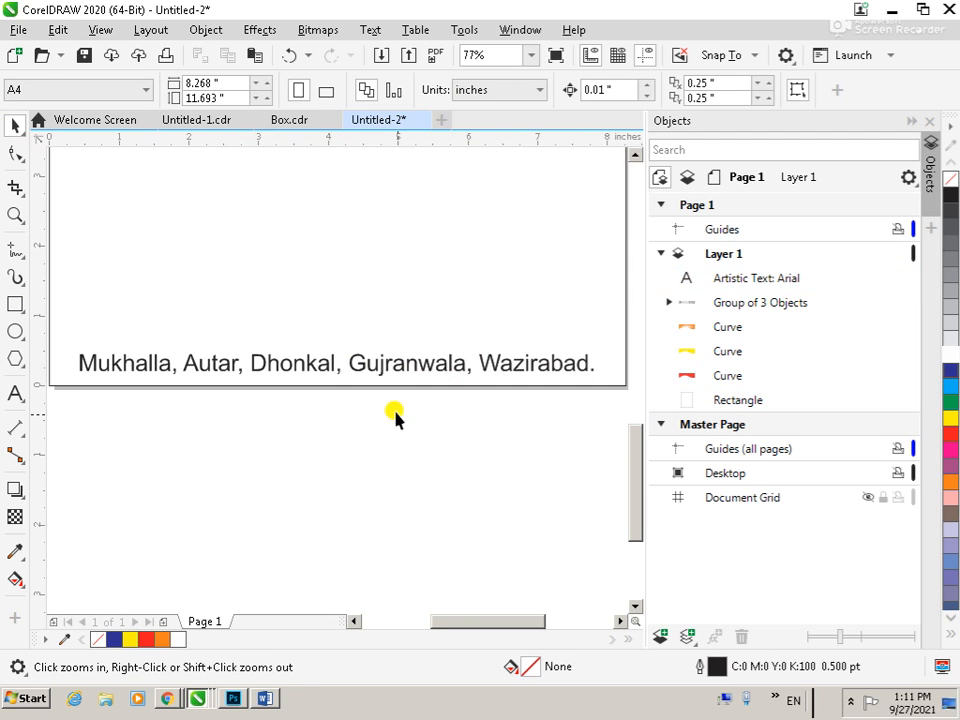
click(378, 370)
shift+click(422, 387)
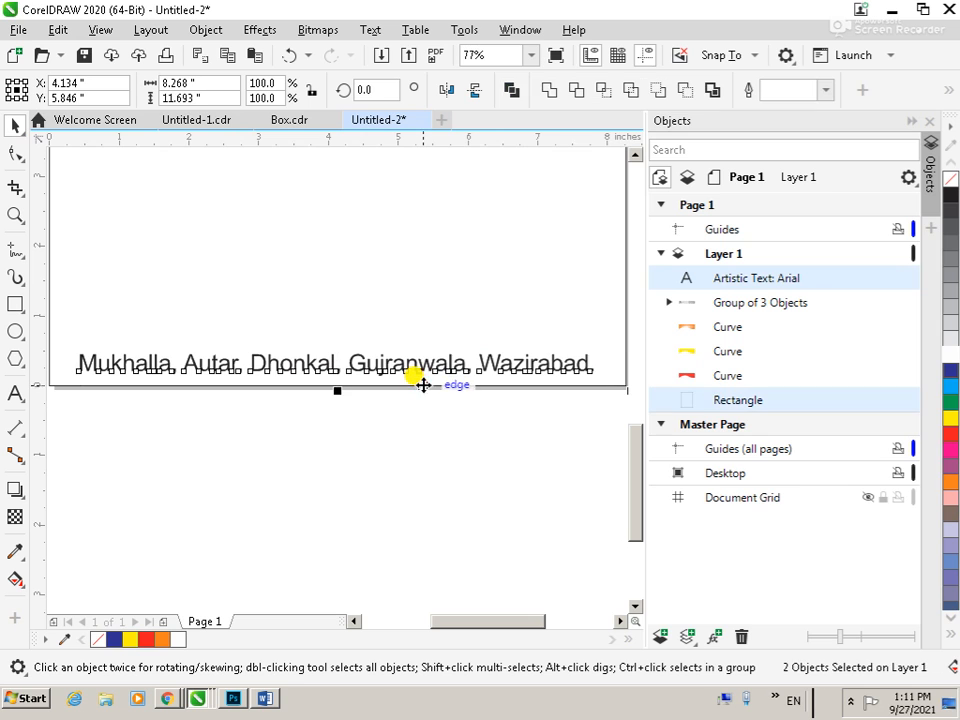
click(411, 470)
Shrink the page rectangle's height from the top to form a narrow footer strip around the address line
scroll(442, 499, down, 2)
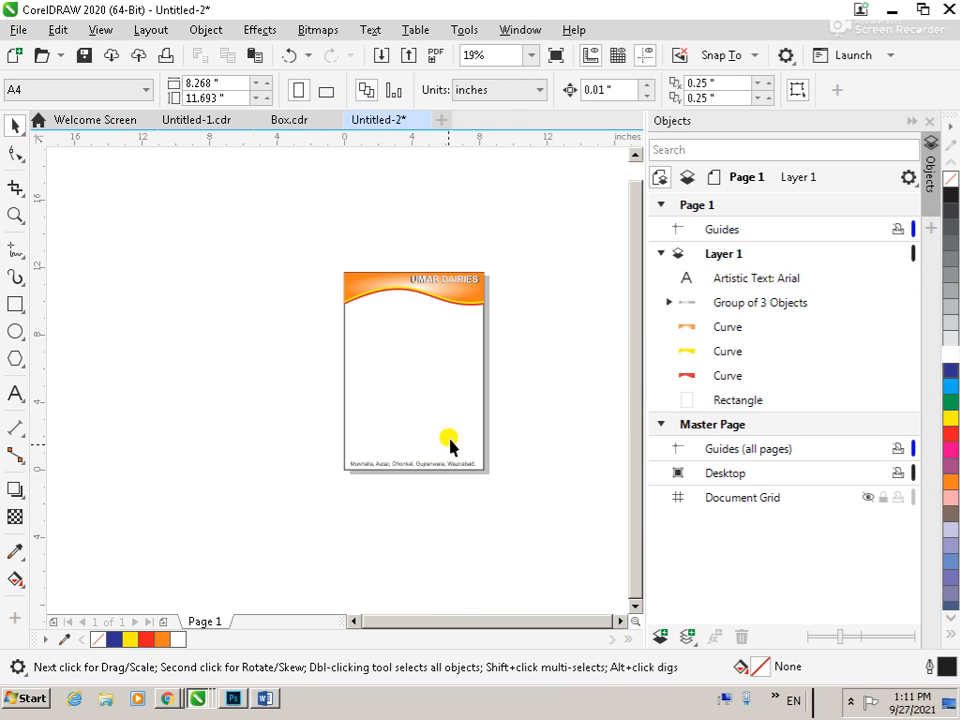
click(448, 386)
drag(413, 266, 516, 460)
click(564, 429)
scroll(530, 432, down, 1)
key(z)
key(F3)
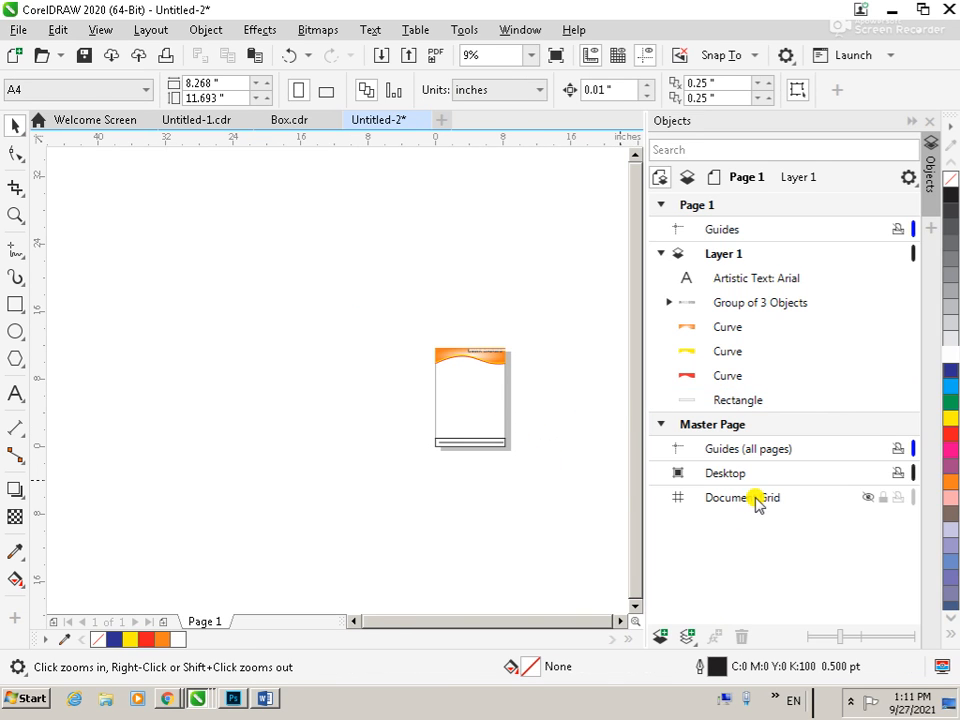
Fill the footer strip rectangle with the light orange sampled from the header artwork using the Color Eyedropper
click(15, 551)
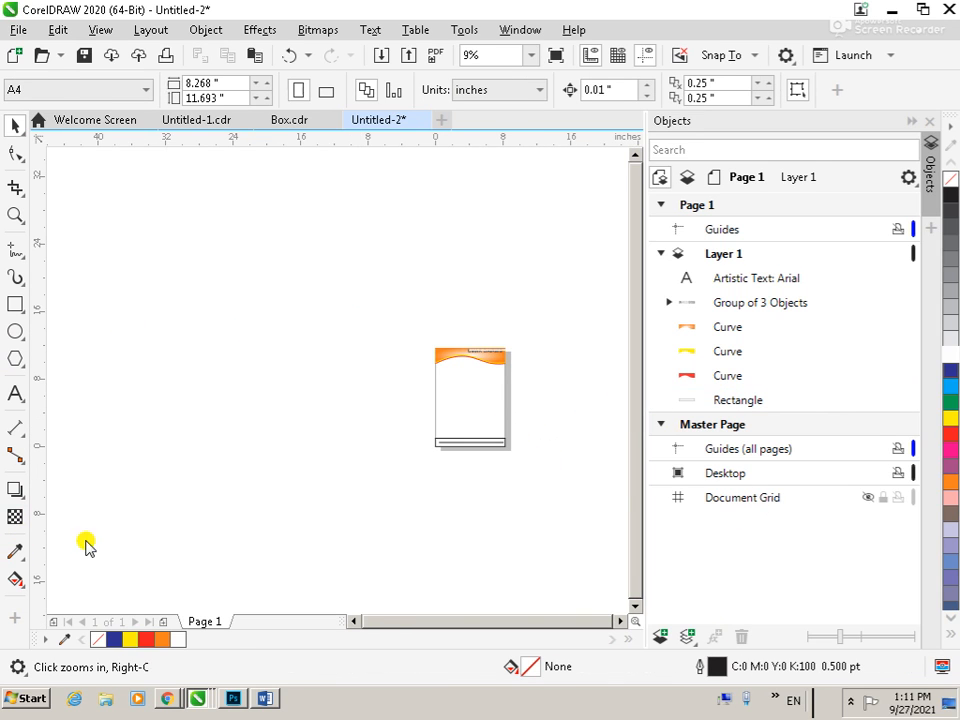
click(448, 354)
scroll(499, 452, down, 1)
key(F2)
drag(462, 438, 510, 457)
drag(396, 306, 552, 419)
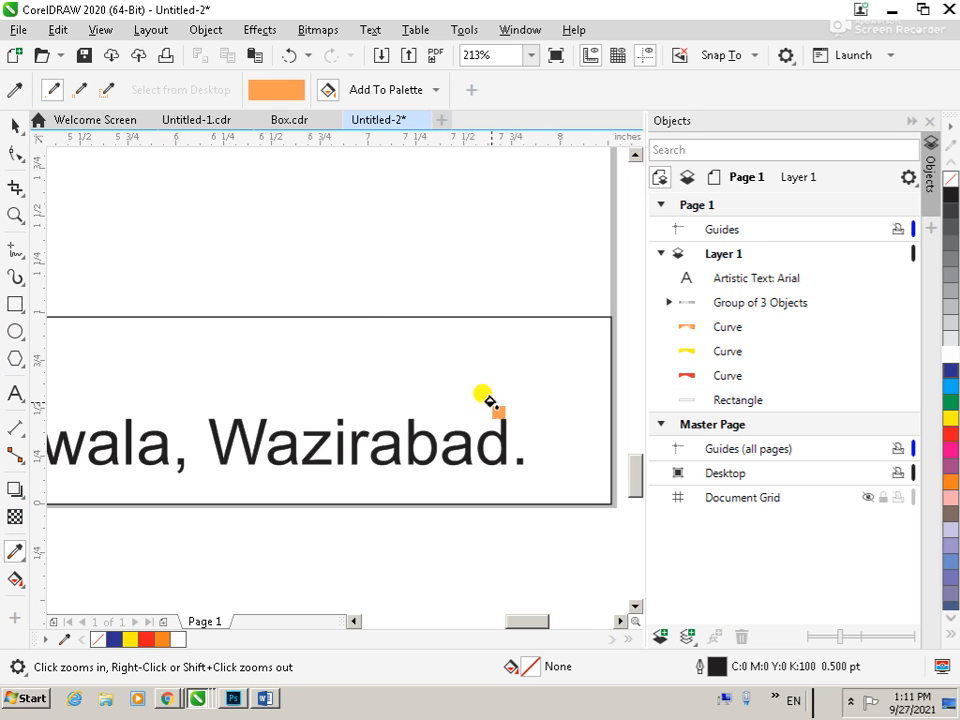
click(422, 360)
scroll(572, 425, down, 4)
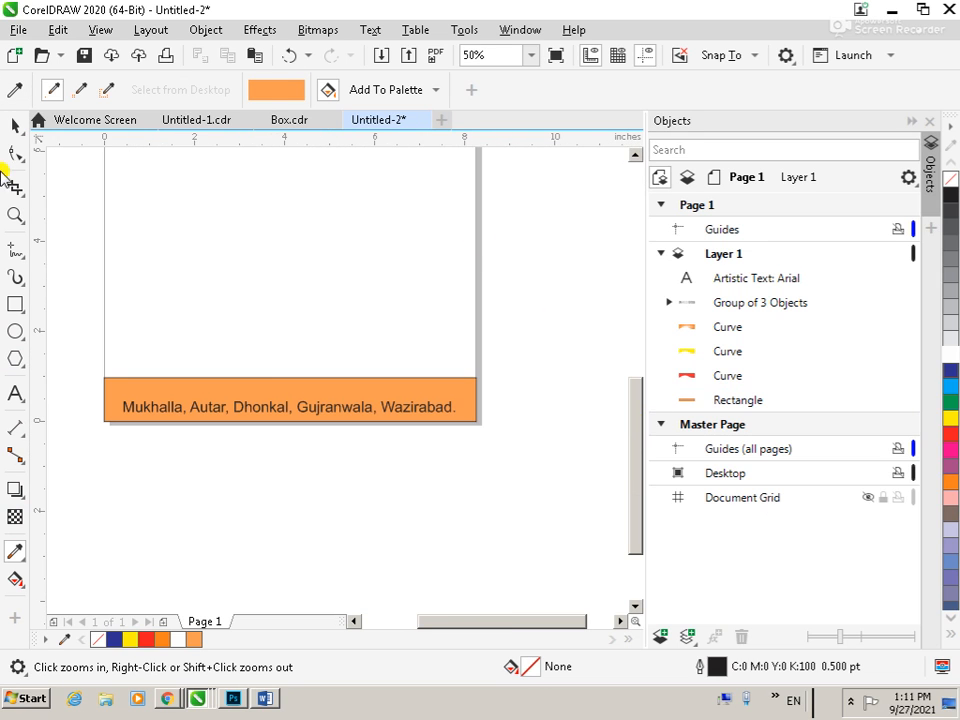
Reduce the footer strip's height from its upper edge to about 0.59 inches around the address line
click(10, 125)
click(276, 400)
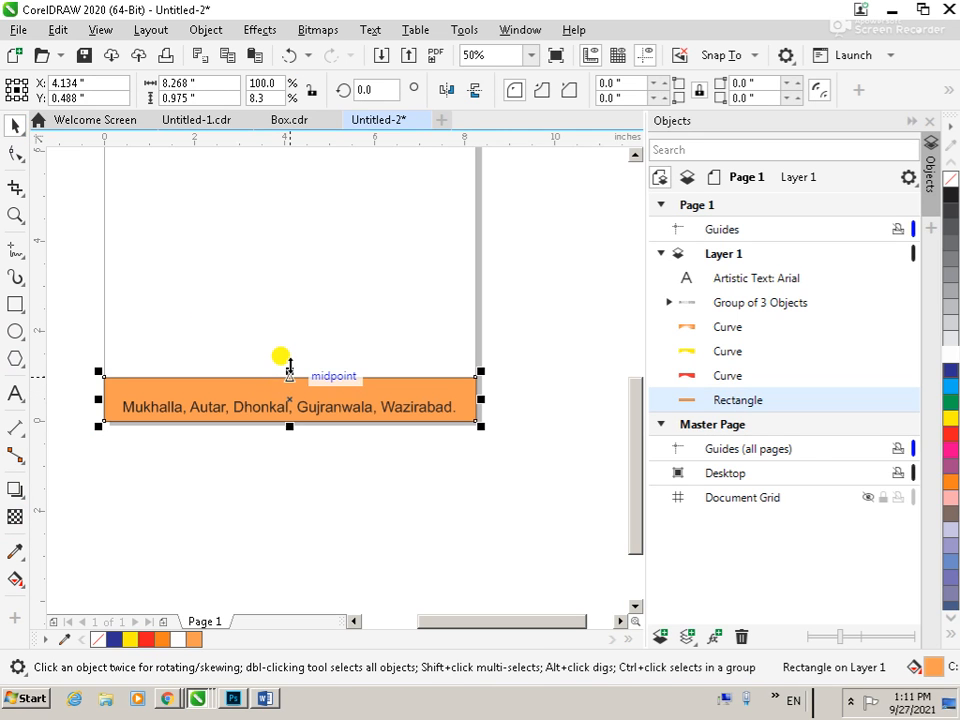
drag(290, 365, 288, 383)
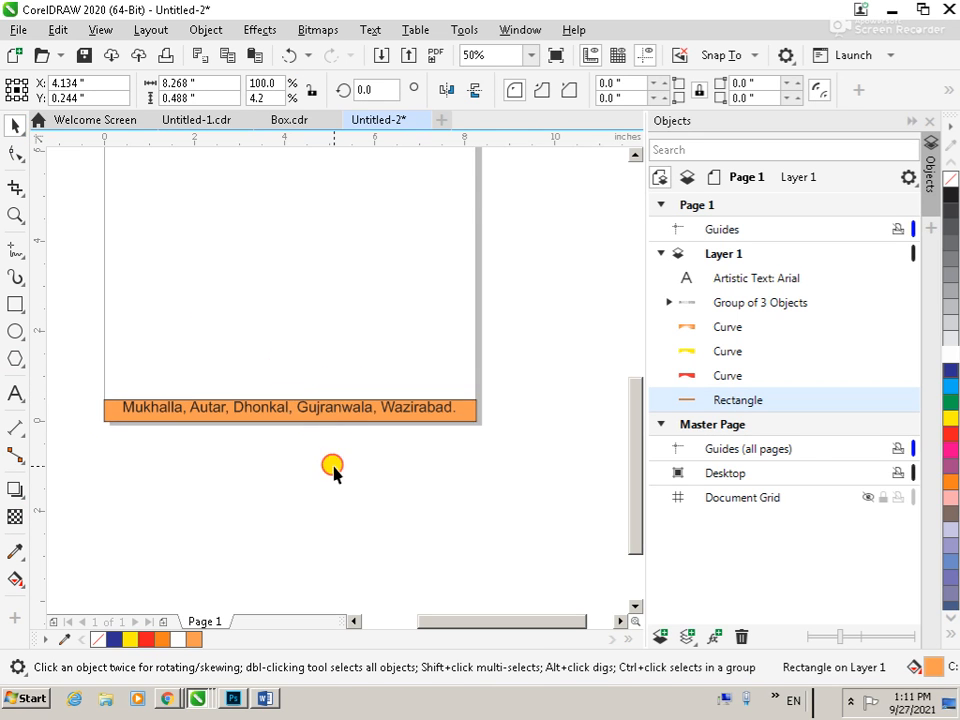
click(333, 468)
scroll(333, 468, down, 2)
key(z)
drag(214, 396, 378, 473)
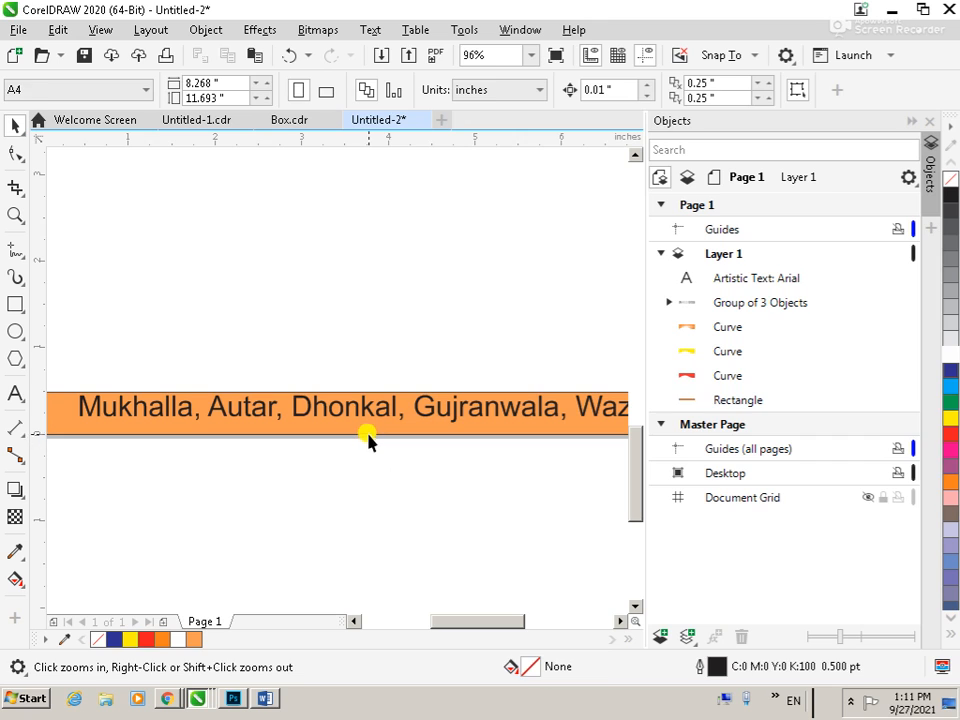
key(space)
click(374, 436)
drag(398, 383, 394, 375)
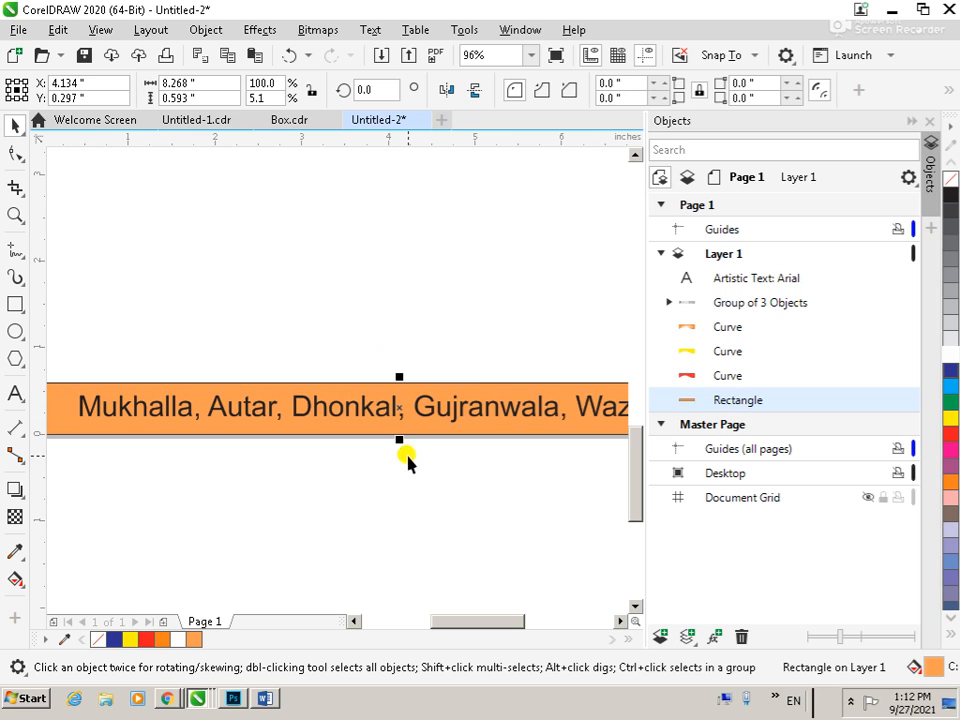
click(440, 457)
Set the address line's font size to 14 pt and centre it horizontally on the footer strip
click(456, 407)
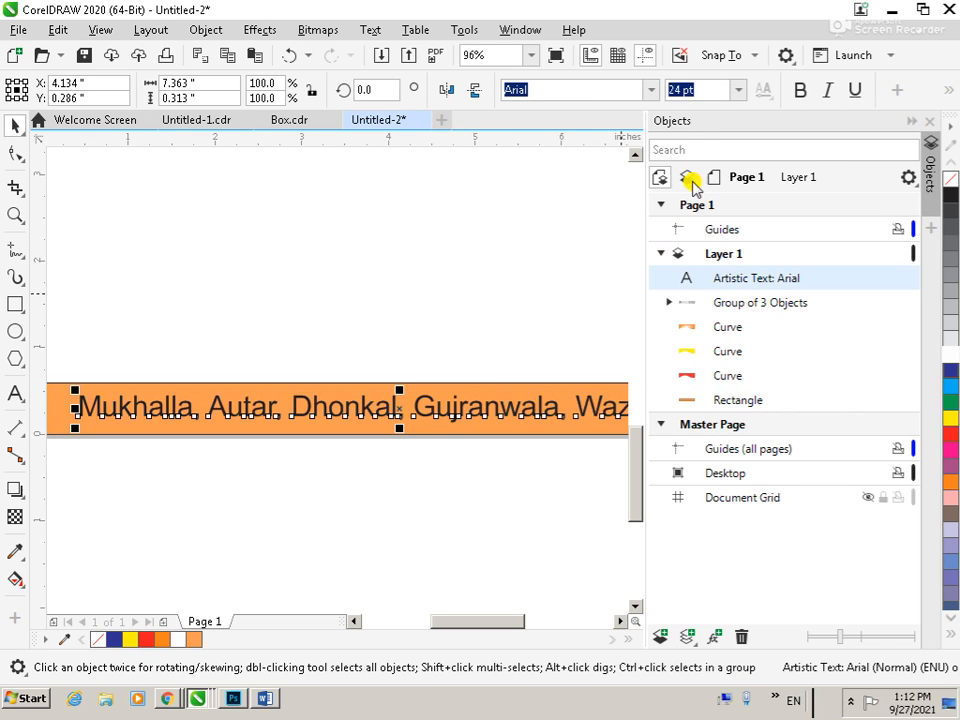
click(739, 91)
click(705, 247)
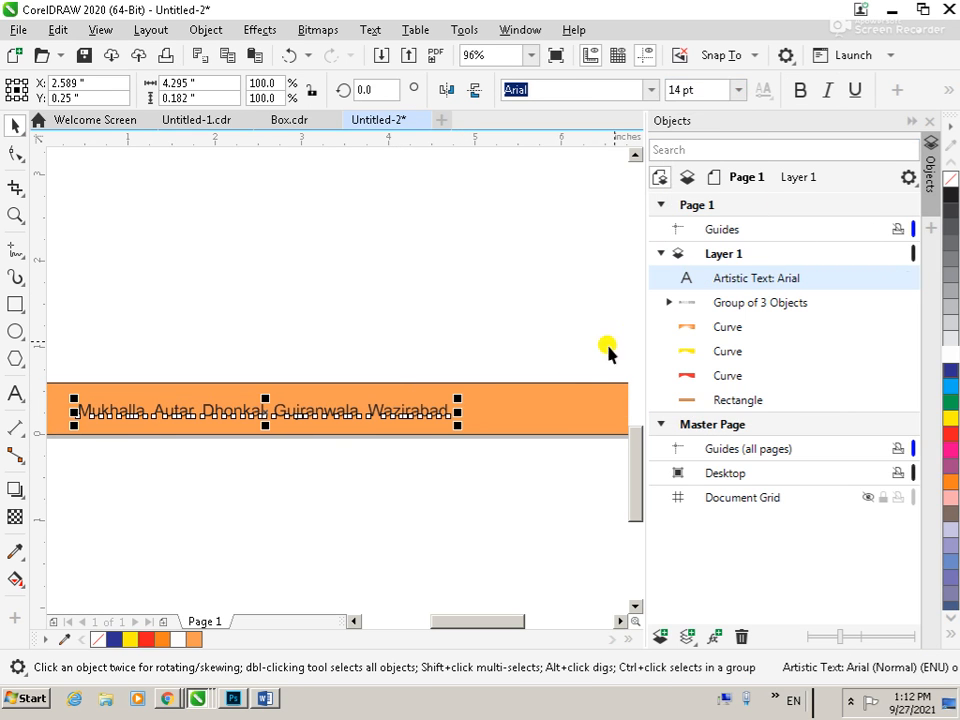
shift+click(519, 410)
key(c)
click(460, 452)
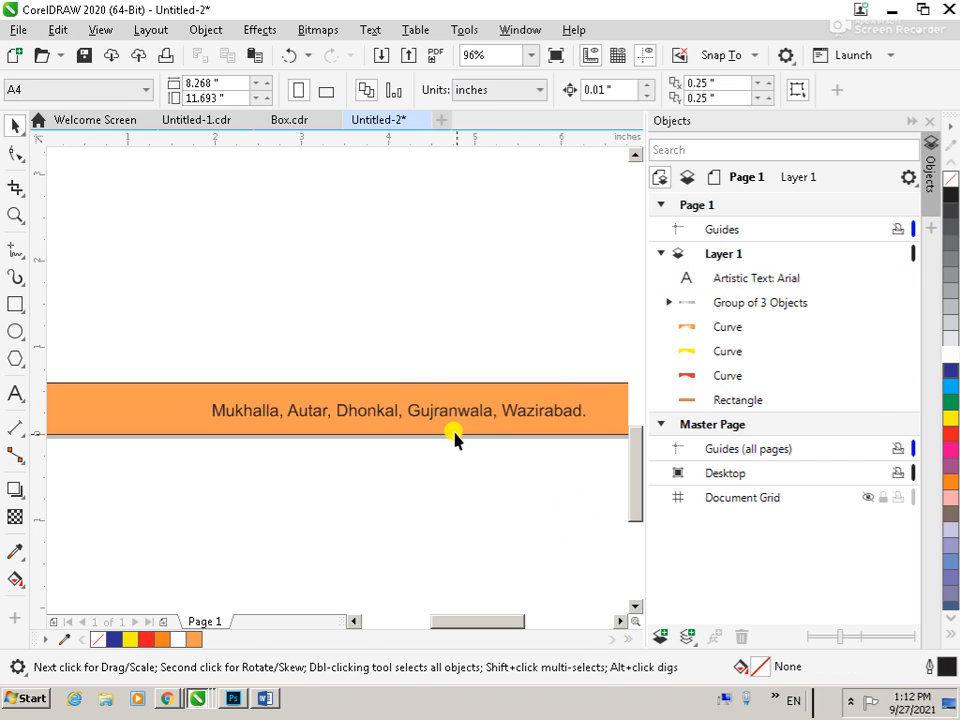
Give the footer strip a rectangular fountain fill blending from the orange to white
click(433, 395)
key(F11)
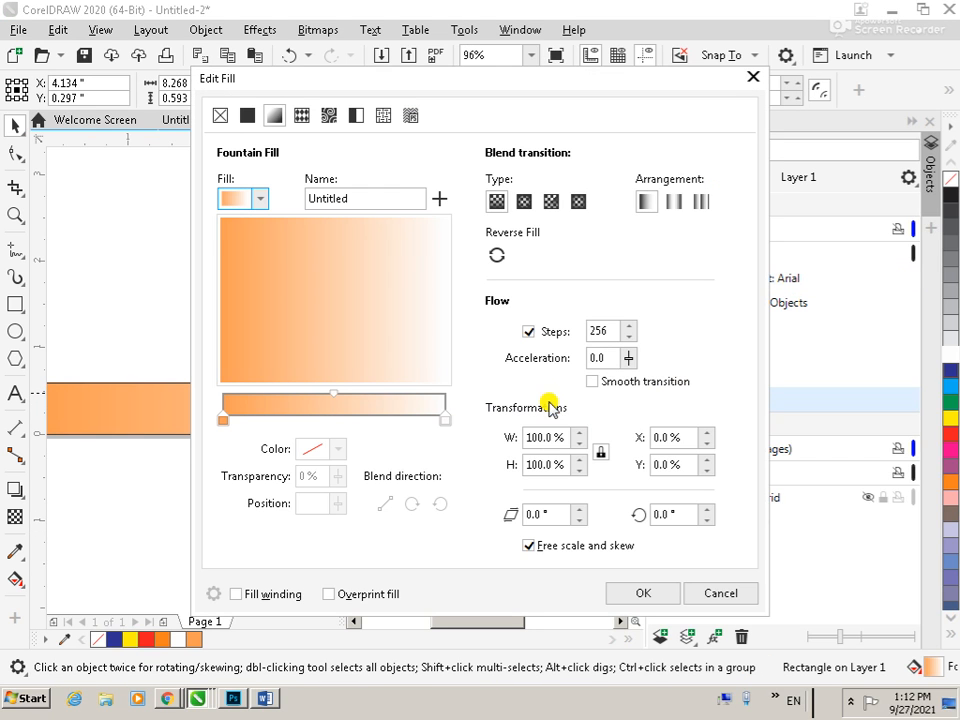
click(578, 203)
click(641, 593)
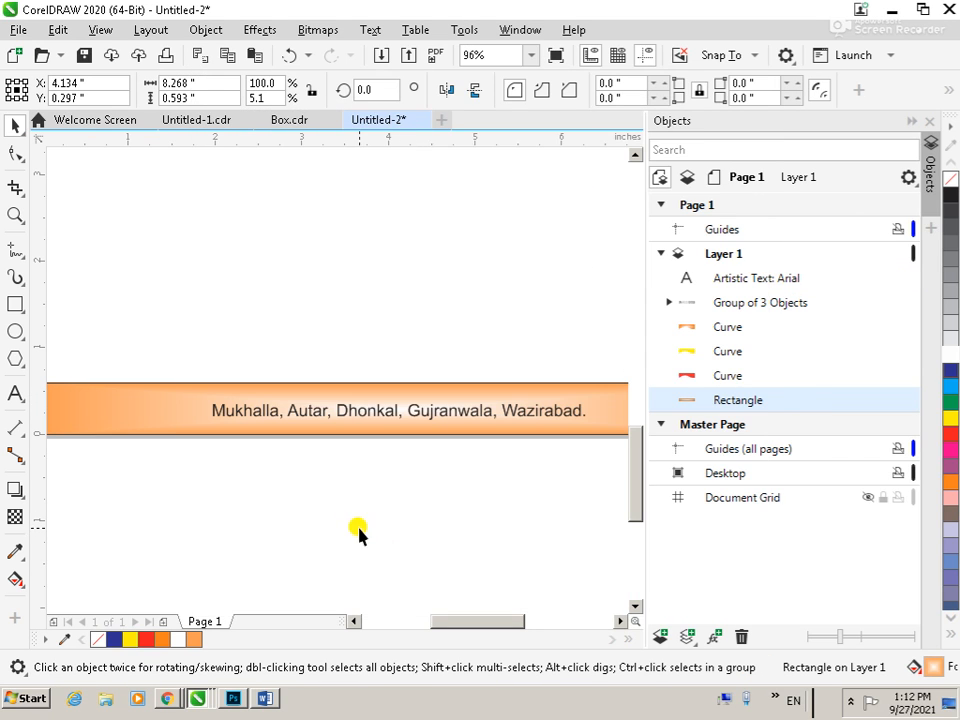
click(358, 534)
click(370, 410)
shift+click(318, 392)
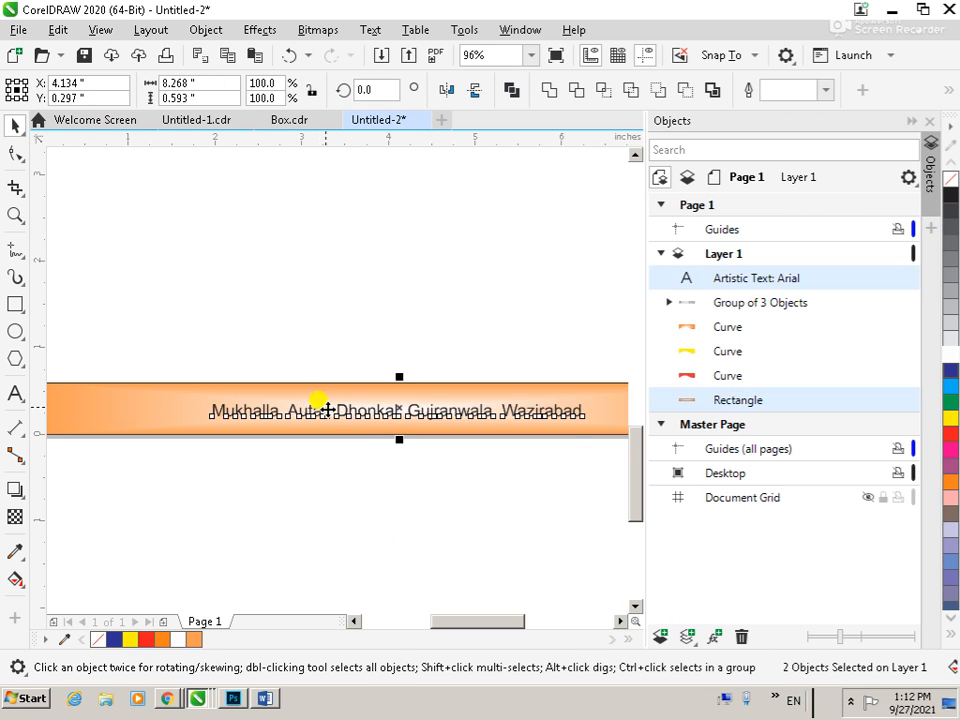
click(354, 461)
Remove the footer strip's outline by setting its outline width to None
click(446, 386)
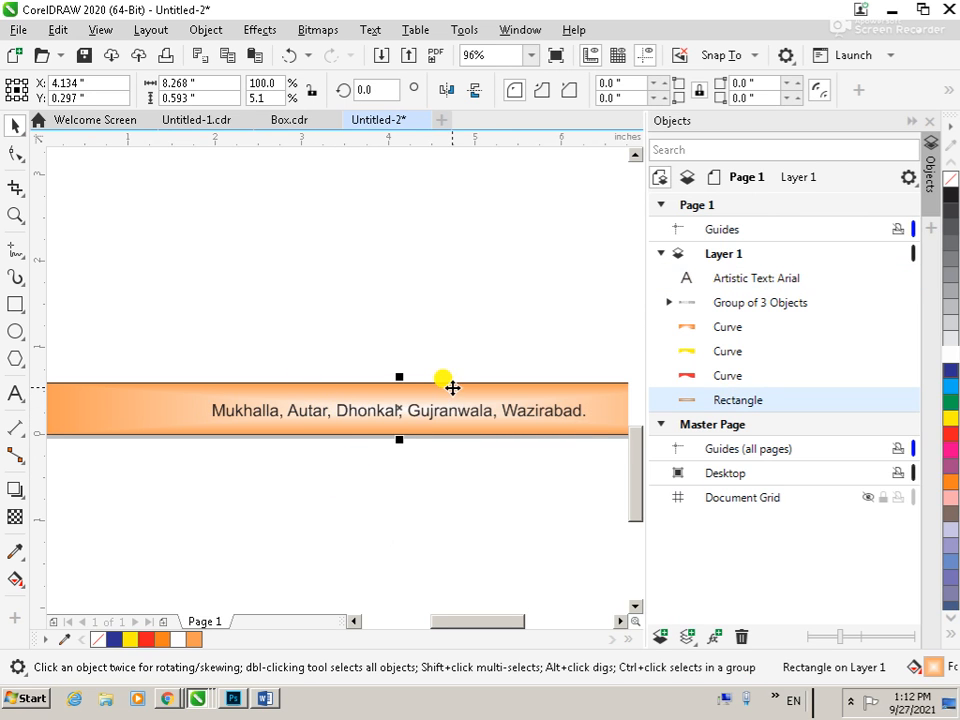
key(F12)
click(364, 280)
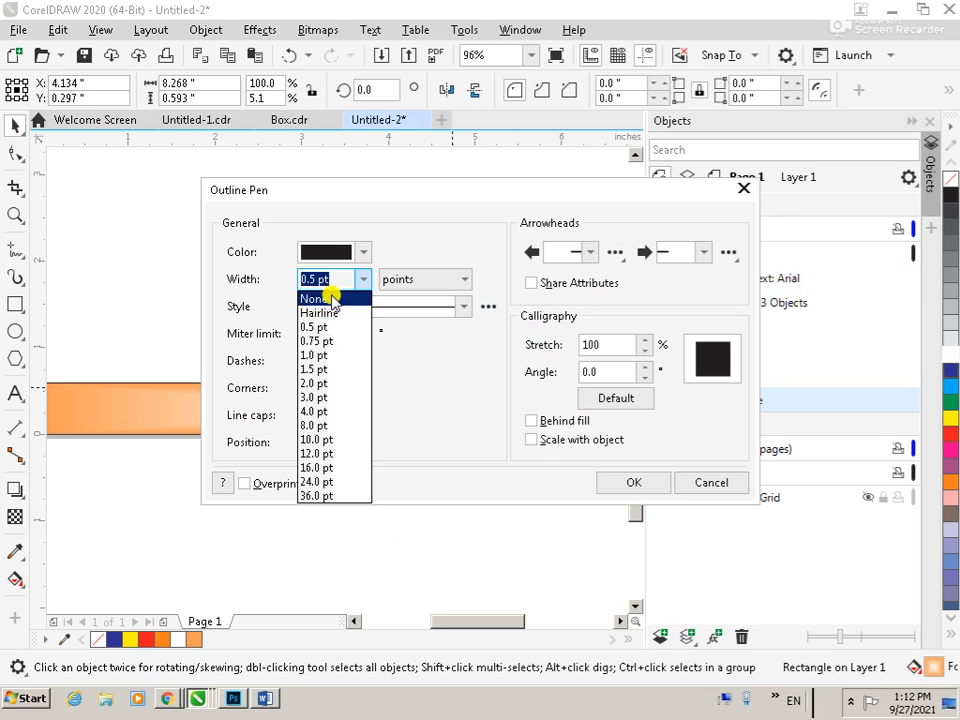
click(326, 297)
click(655, 482)
click(461, 424)
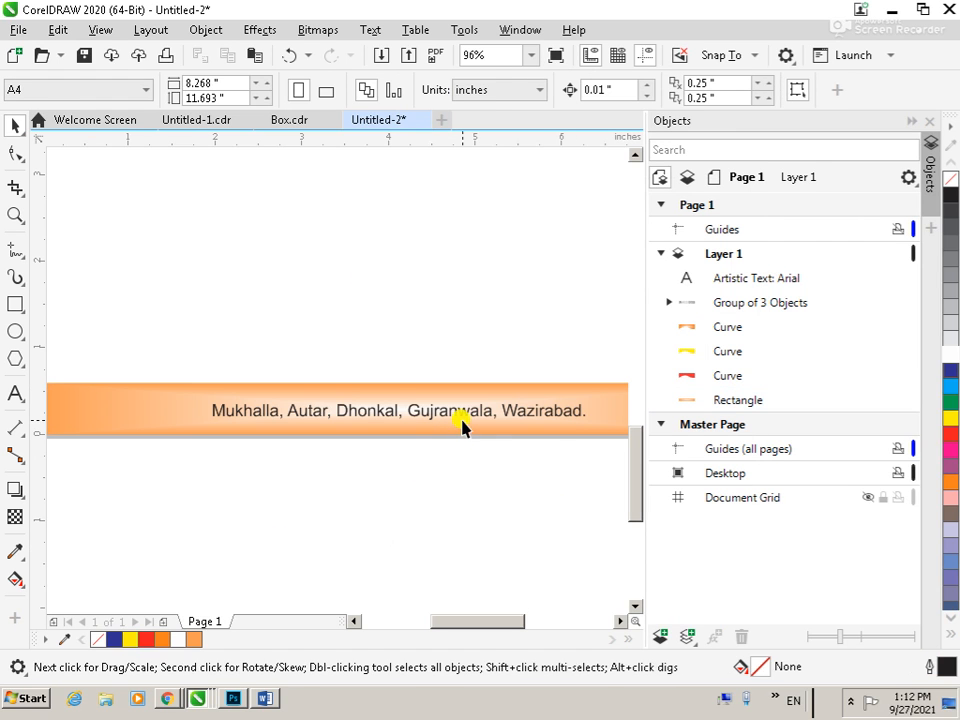
Add an artistic text line with "Mob:" and the mobile number beneath the UMAR DAIRIES name in the header
scroll(355, 480, down, 2)
key(F2)
drag(258, 203, 510, 339)
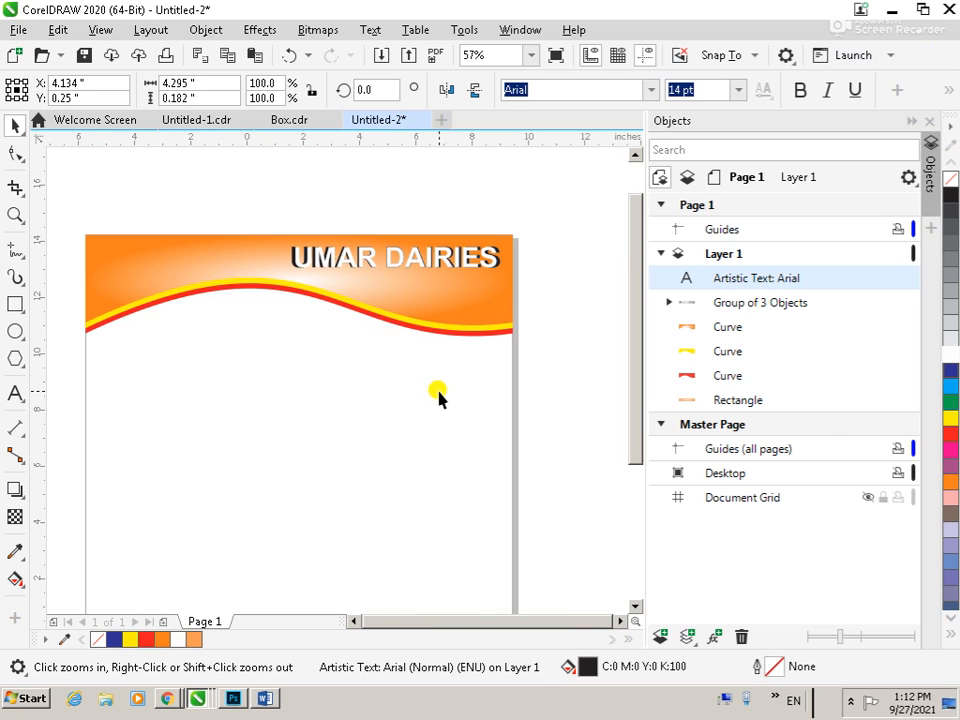
scroll(438, 398, down, 3)
drag(300, 279, 508, 443)
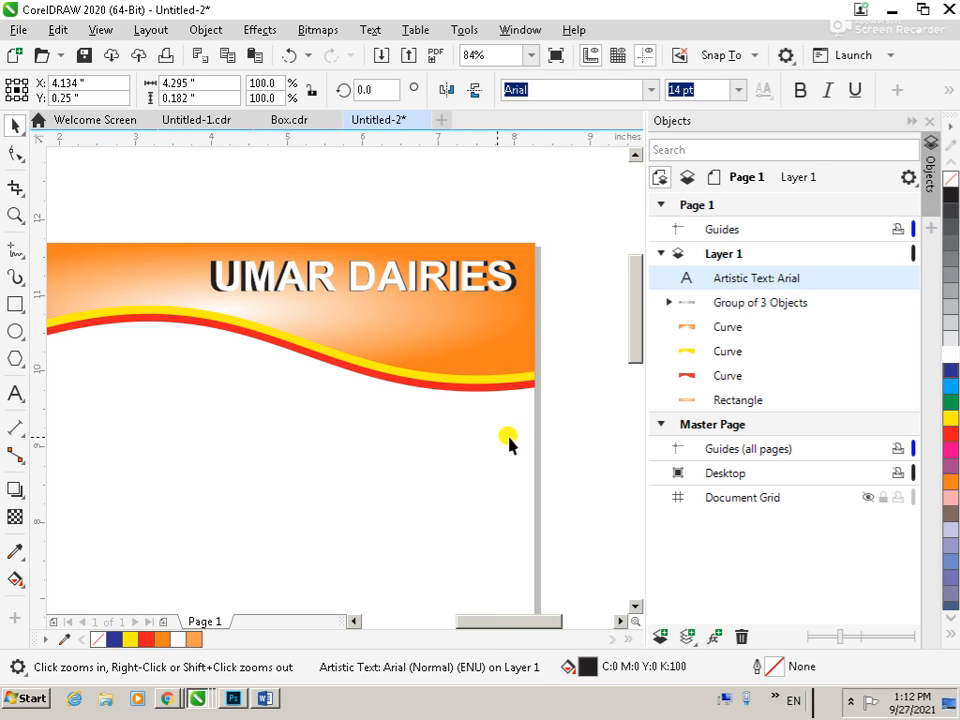
click(227, 456)
key(F8)
click(247, 429)
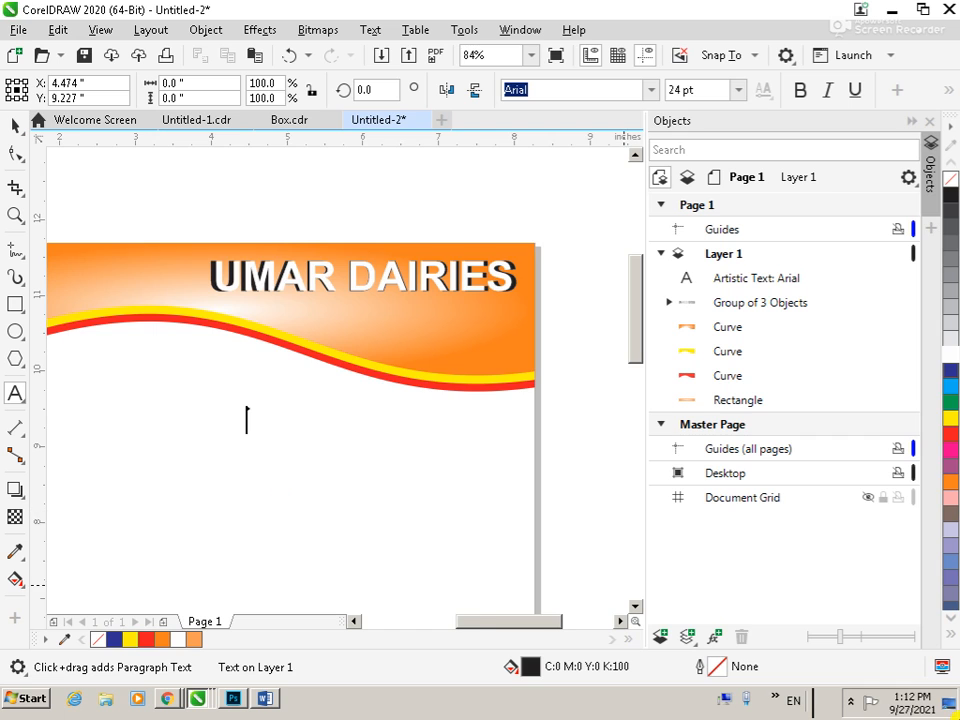
scroll(958, 716, up, 1)
click(225, 283)
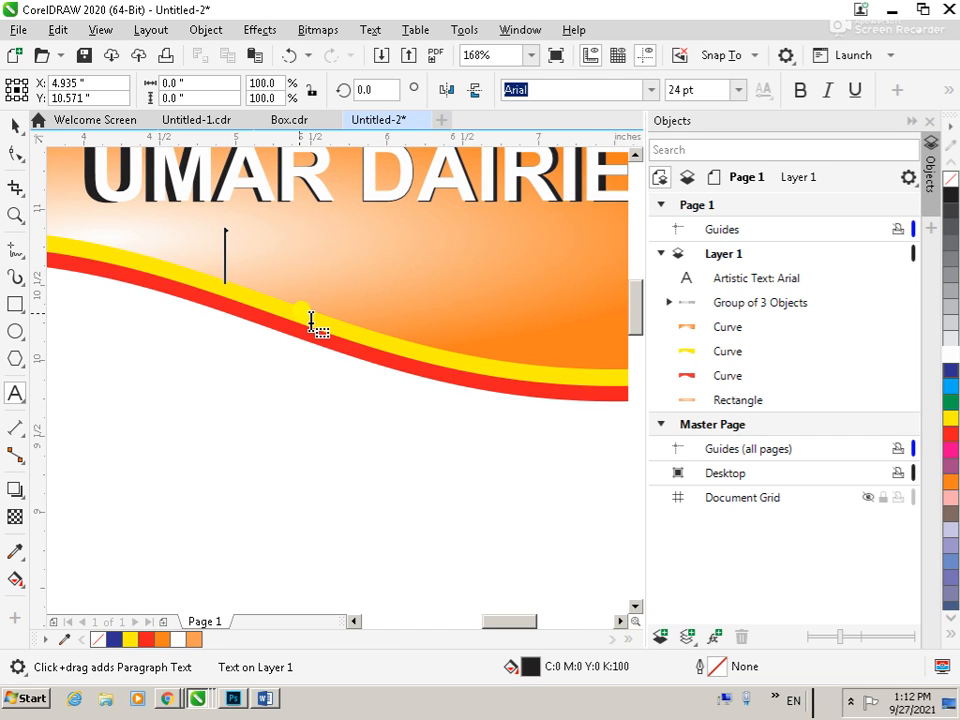
text(C)
key(BackSpace)
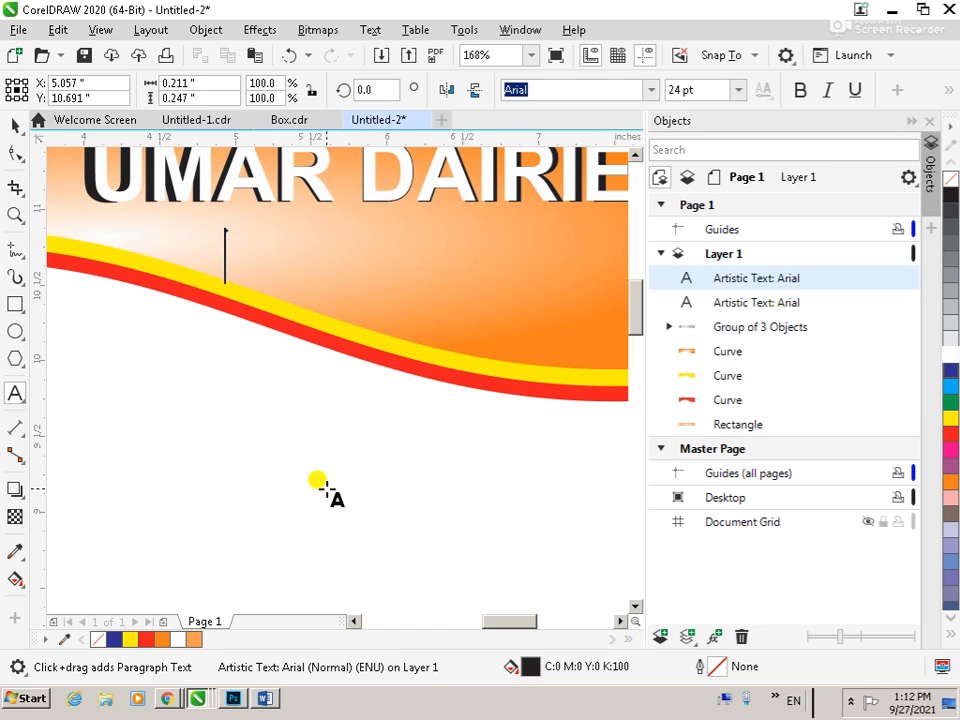
text(Mob)
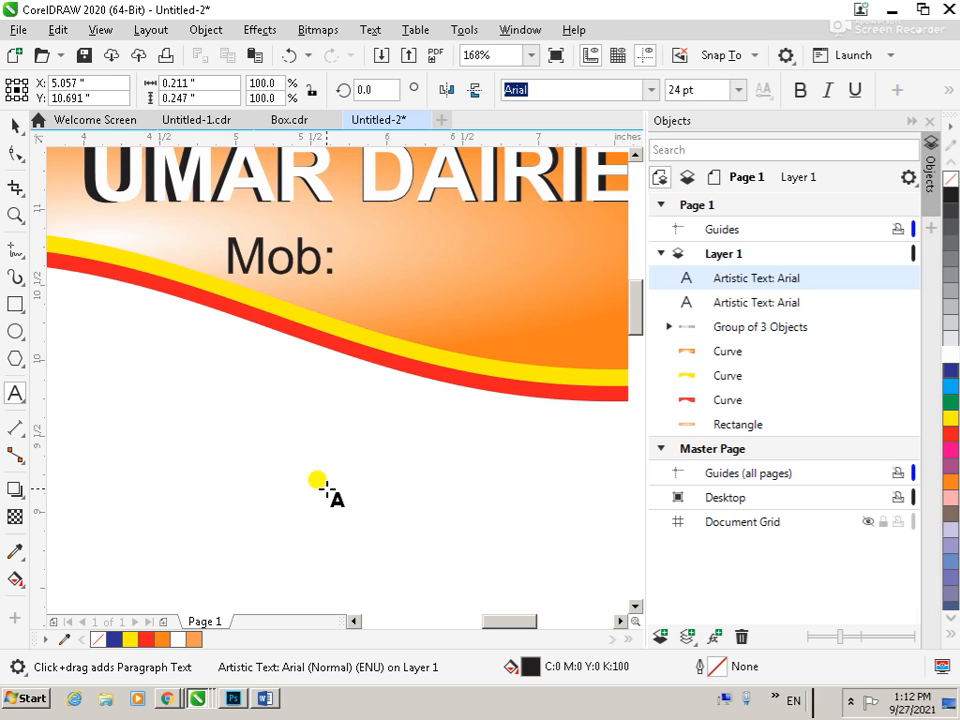
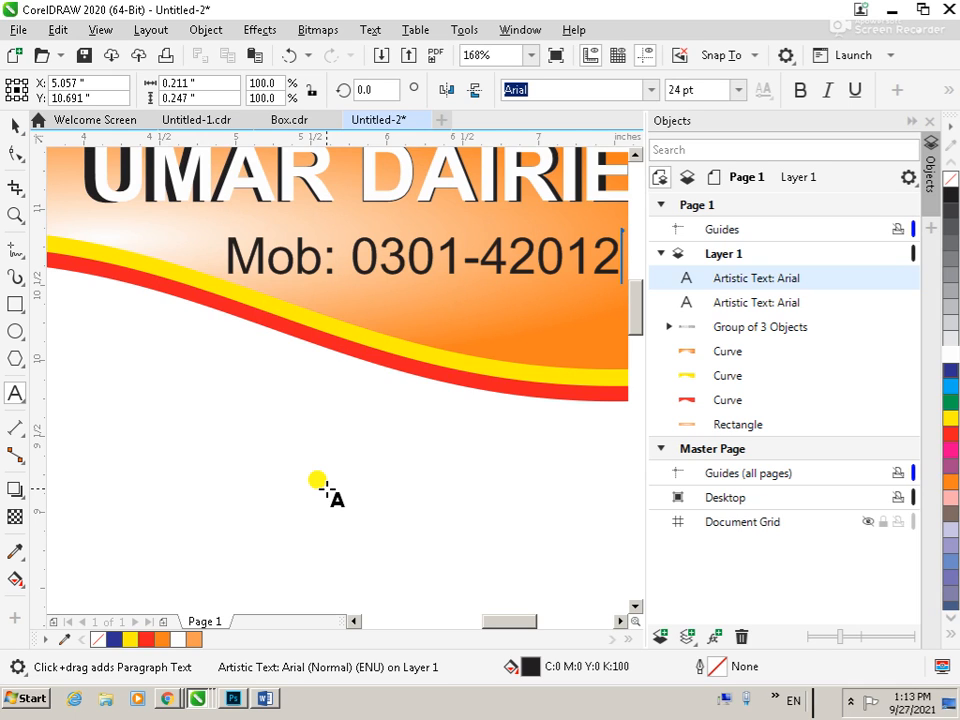
key(Escape)
Make the whole mobile number line bold and colour it white
key(F3)
key(ctrl+a)
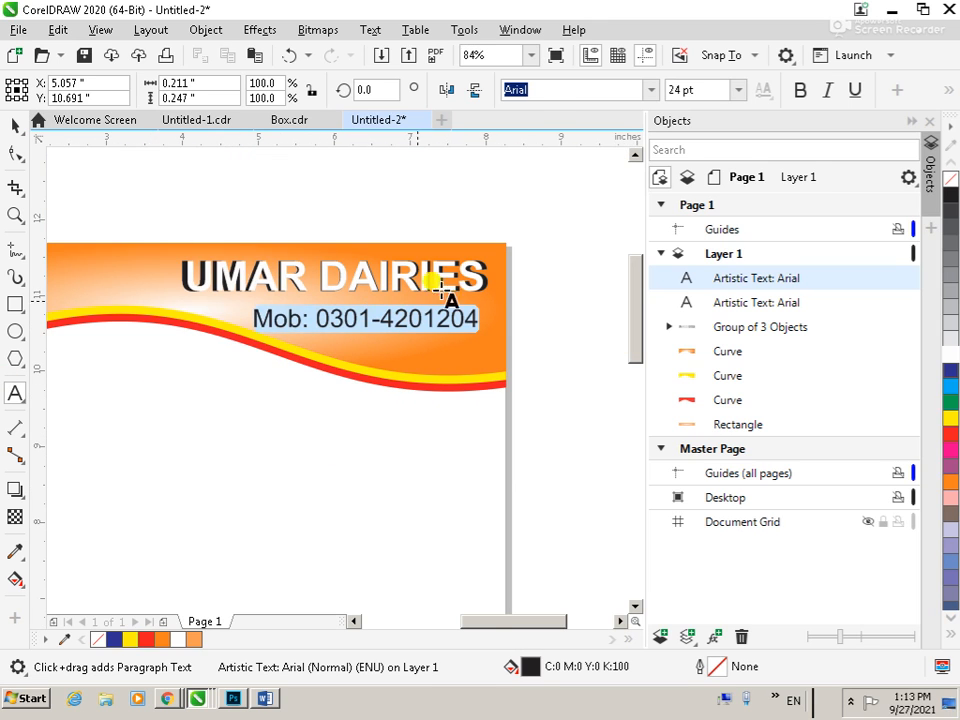
click(801, 90)
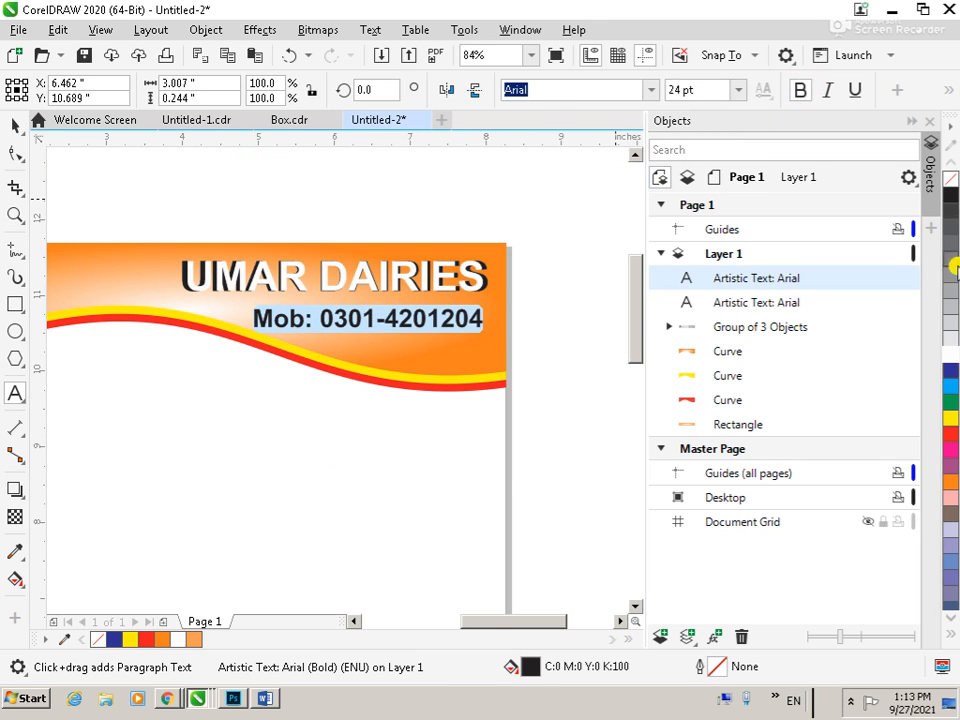
click(951, 356)
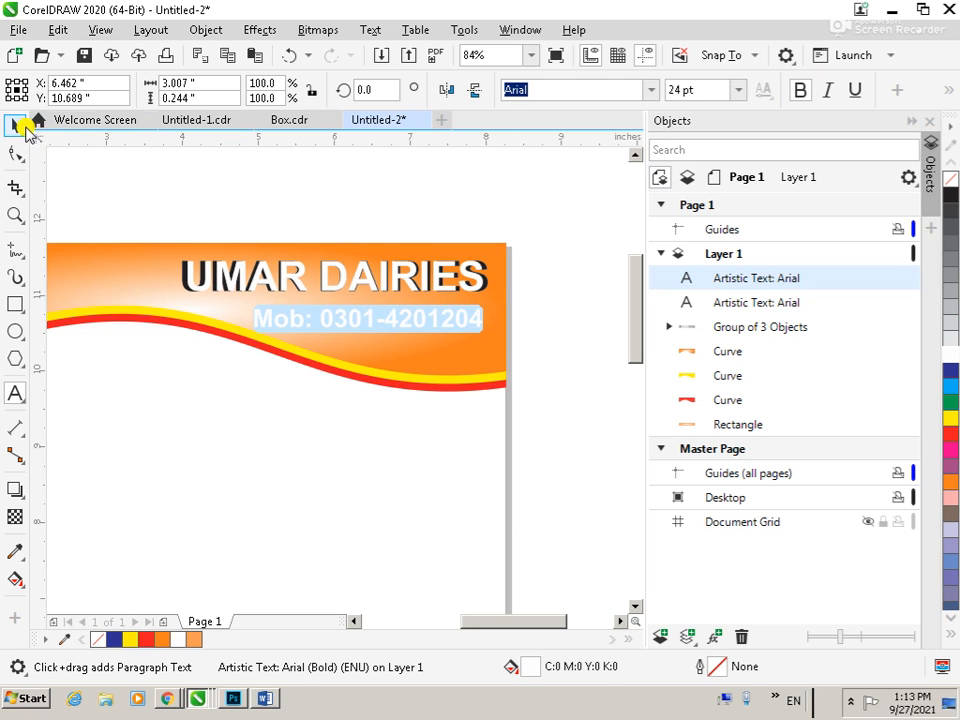
click(18, 125)
click(467, 221)
Add a Hairline outline to the mobile number line, placed behind the fill and scaling with the object
scroll(540, 281, down, 3)
drag(393, 281, 520, 333)
click(506, 352)
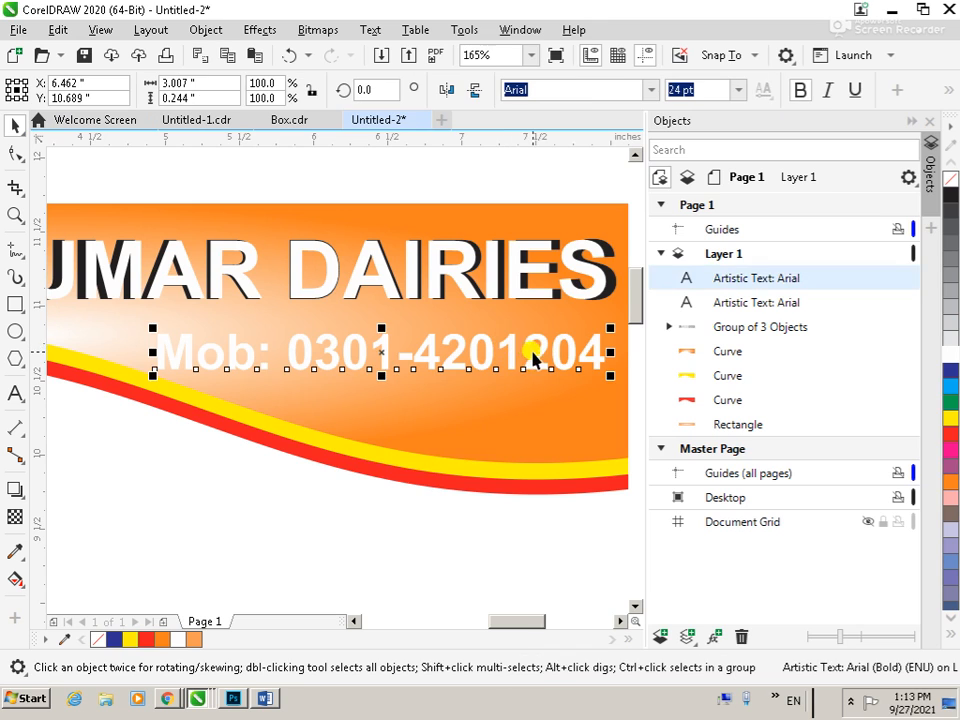
key(F12)
click(363, 280)
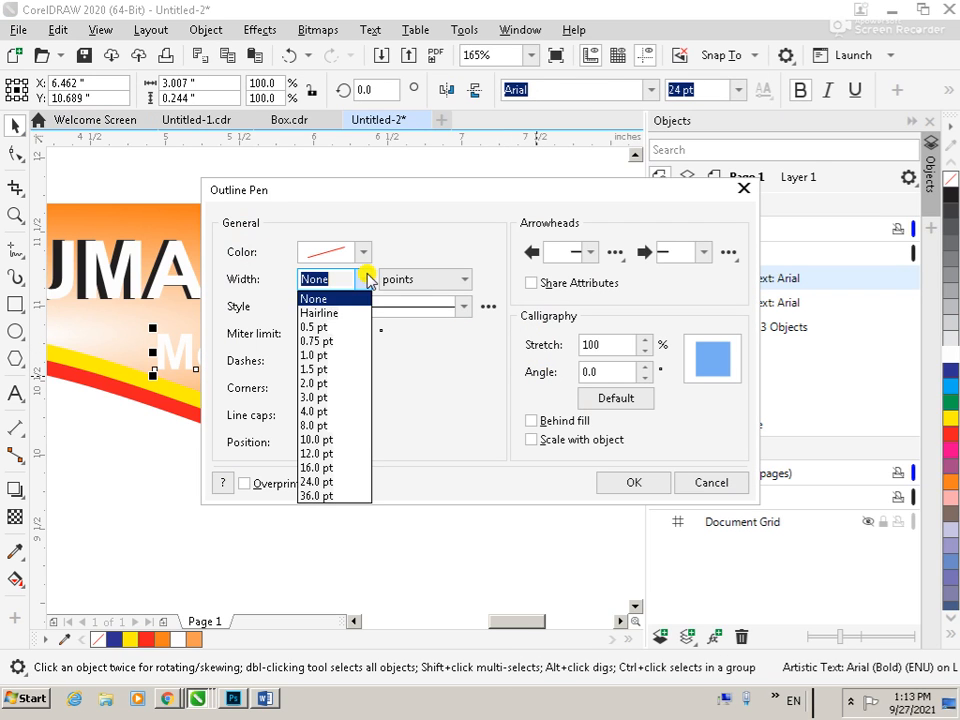
click(343, 313)
click(531, 420)
click(533, 440)
click(628, 482)
Move the mobile number line up close to the UMAR DAIRIES name and centre it horizontally under the name
drag(358, 375, 358, 355)
shift+click(456, 279)
key(c)
click(389, 546)
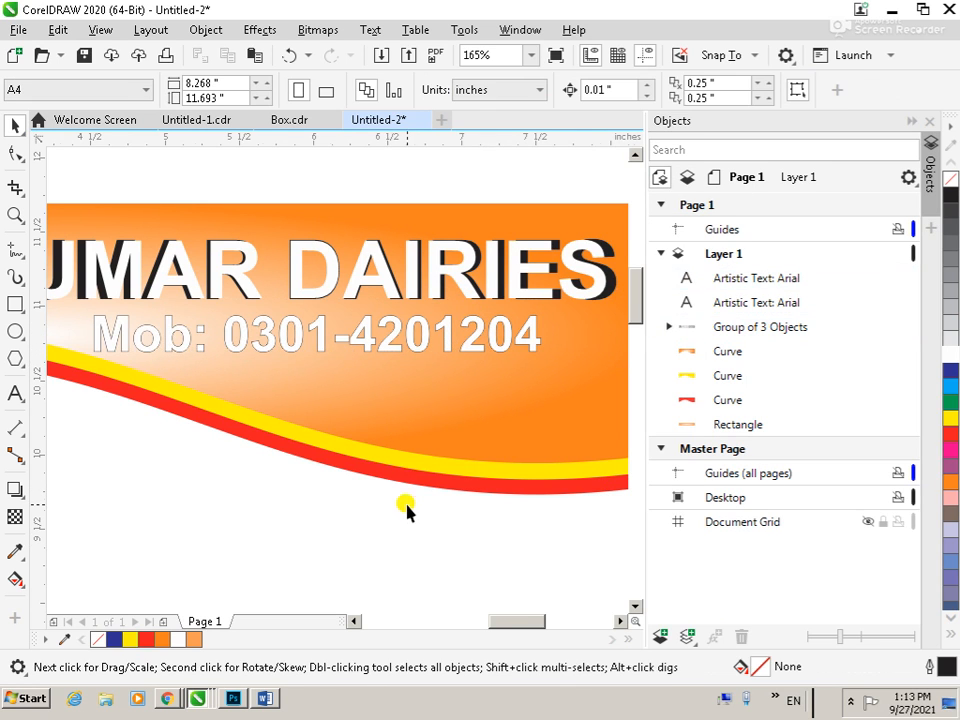
Thicken the mobile number line's black outline to 2.0 pt
scroll(407, 504, down, 3)
key(F2)
drag(311, 432, 454, 515)
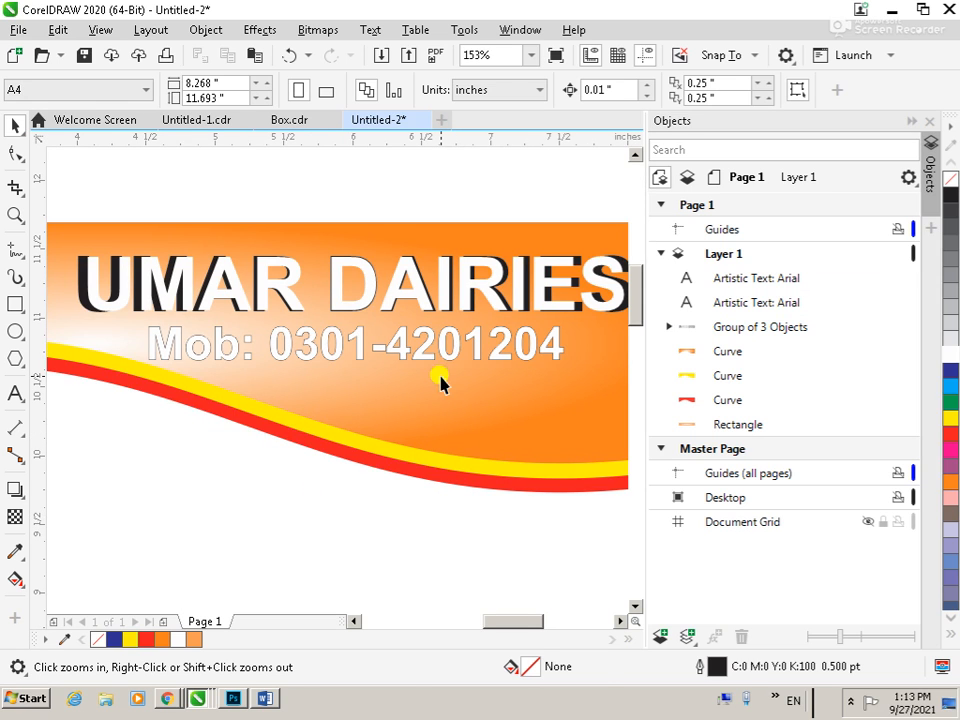
click(442, 360)
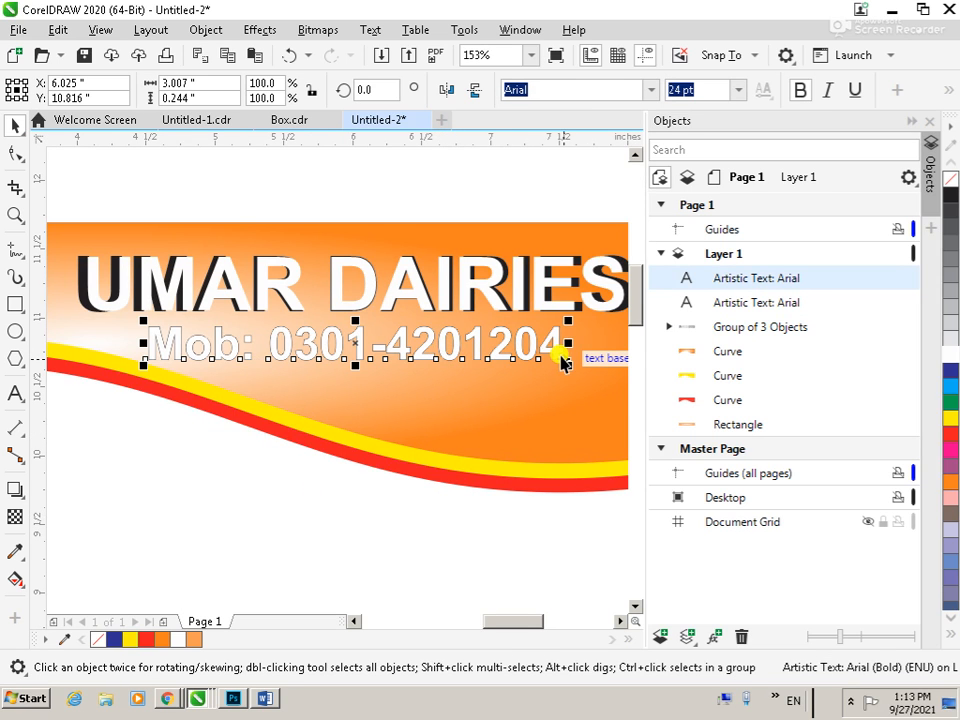
key(F12)
click(364, 279)
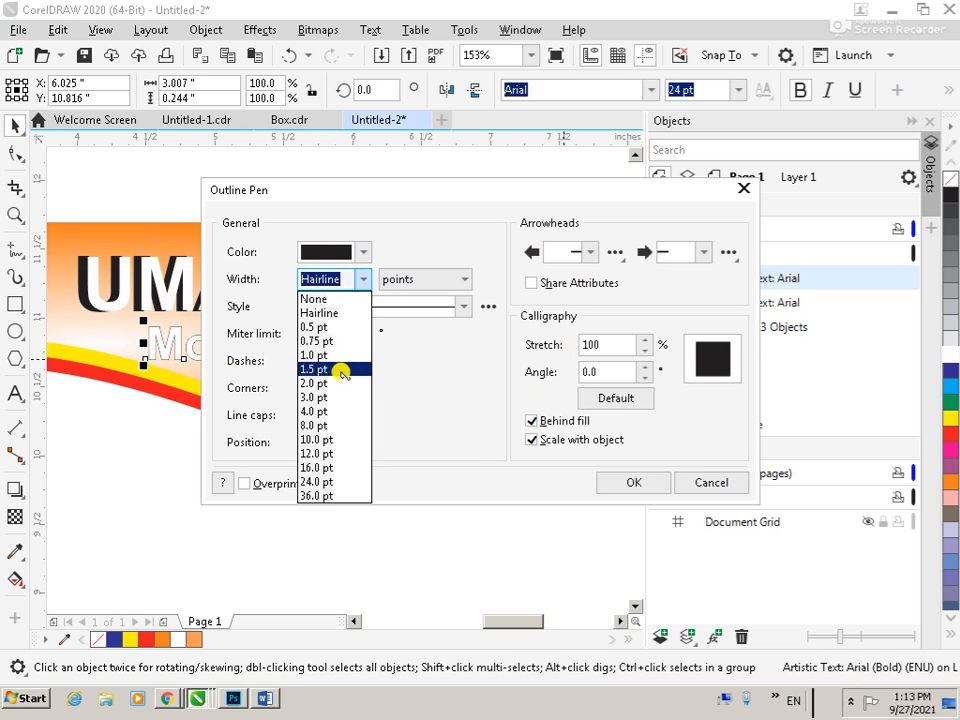
click(343, 381)
click(630, 482)
shift+click(493, 286)
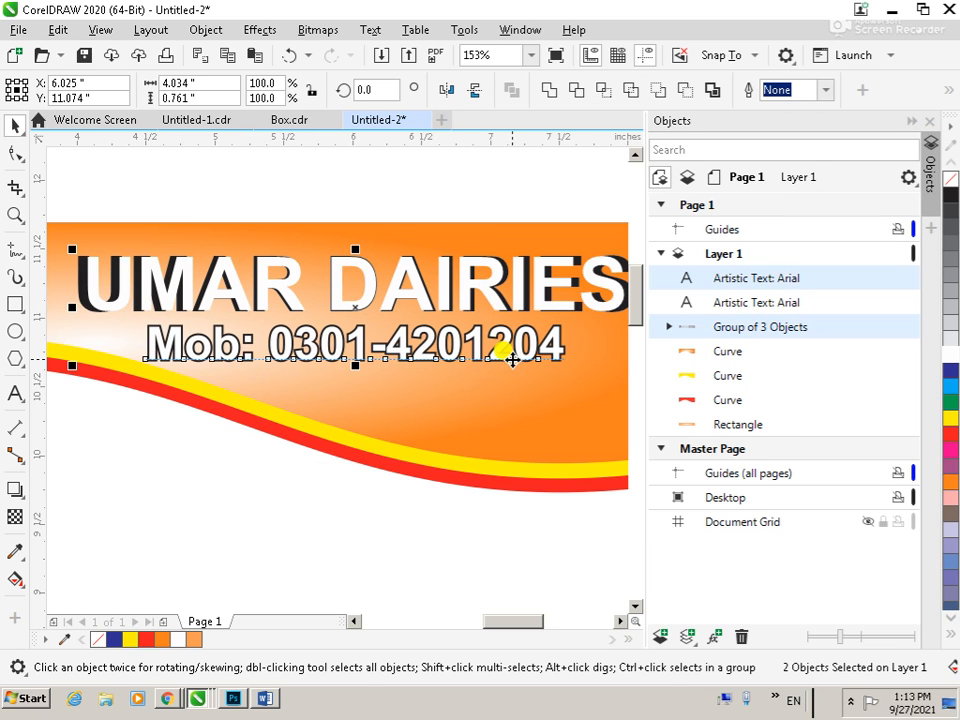
click(402, 557)
scroll(402, 560, down, 3)
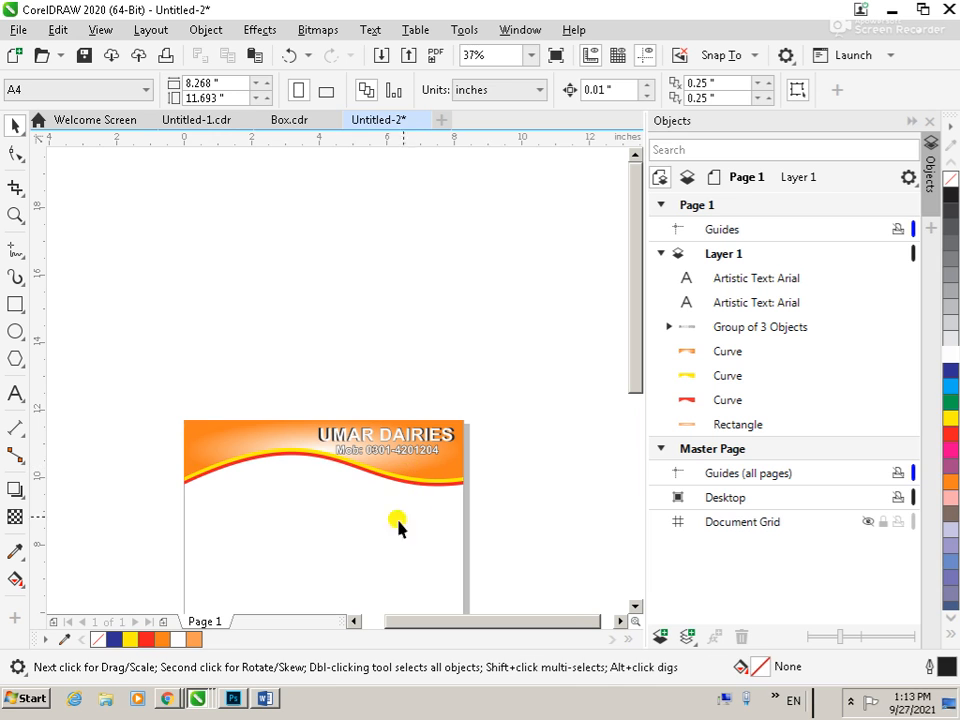
Switch to Chrome, search Google Images for "dairies", and look through the results for suitable dairy pictures
key(z)
drag(129, 386, 465, 542)
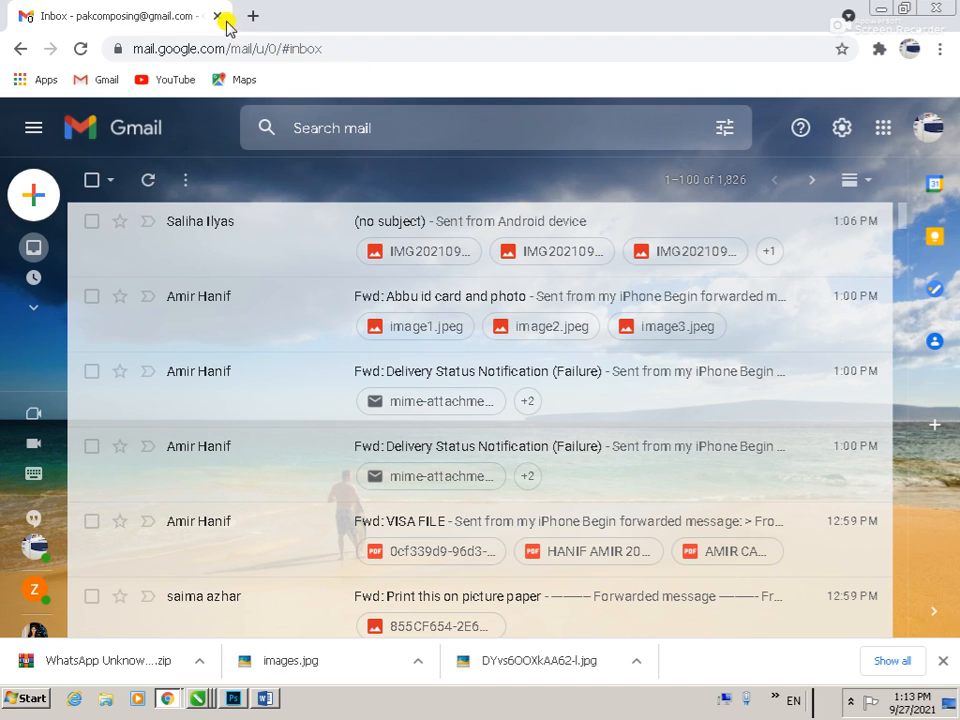
click(253, 16)
text(dairies)
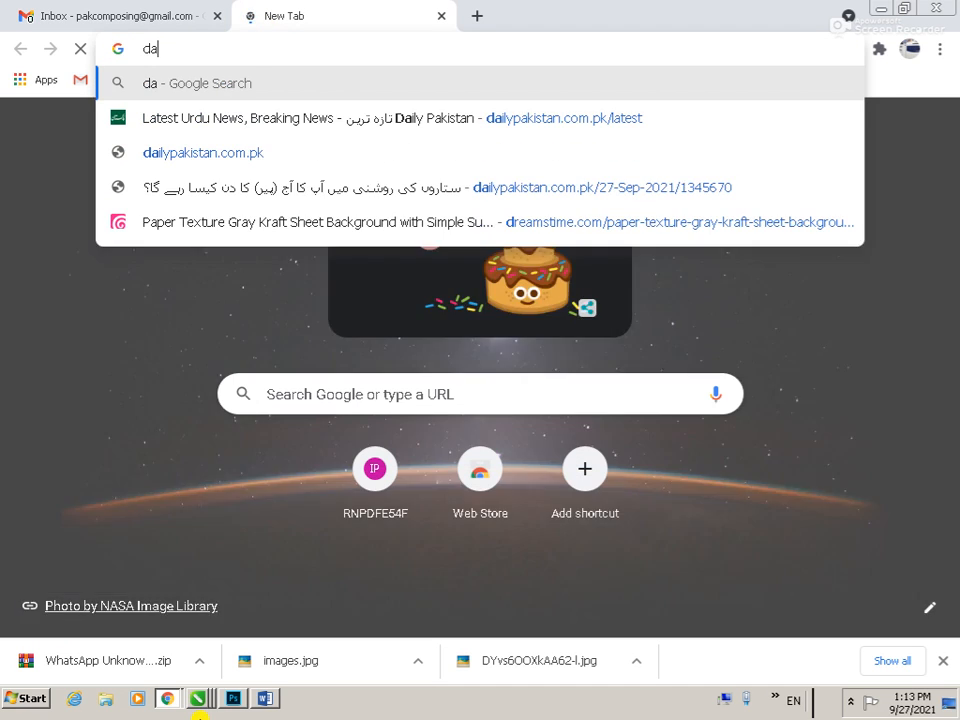
key(Return)
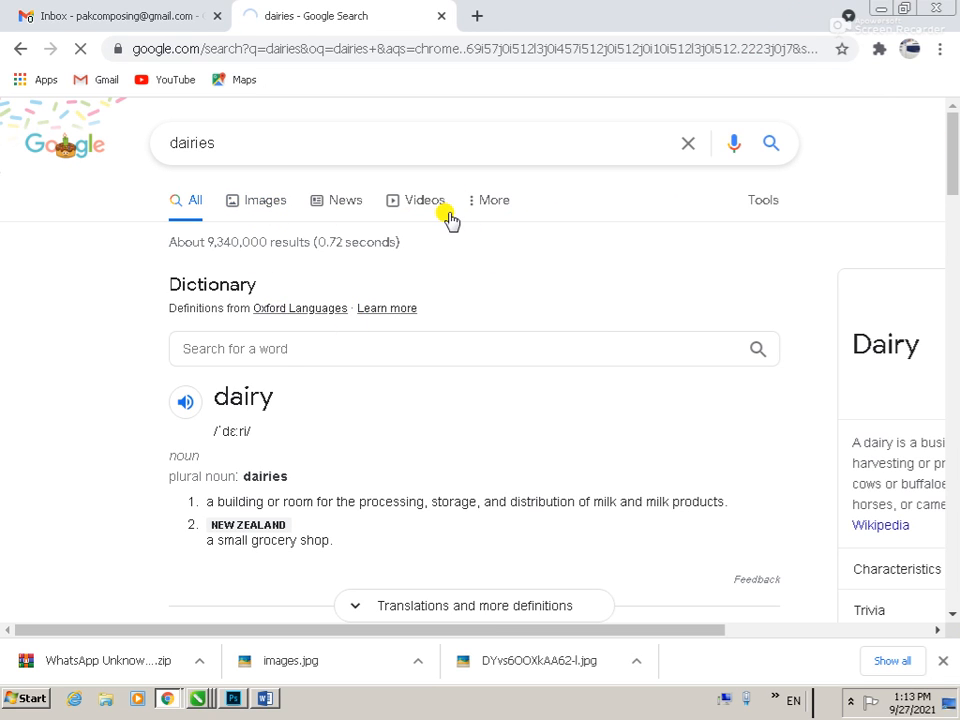
click(258, 200)
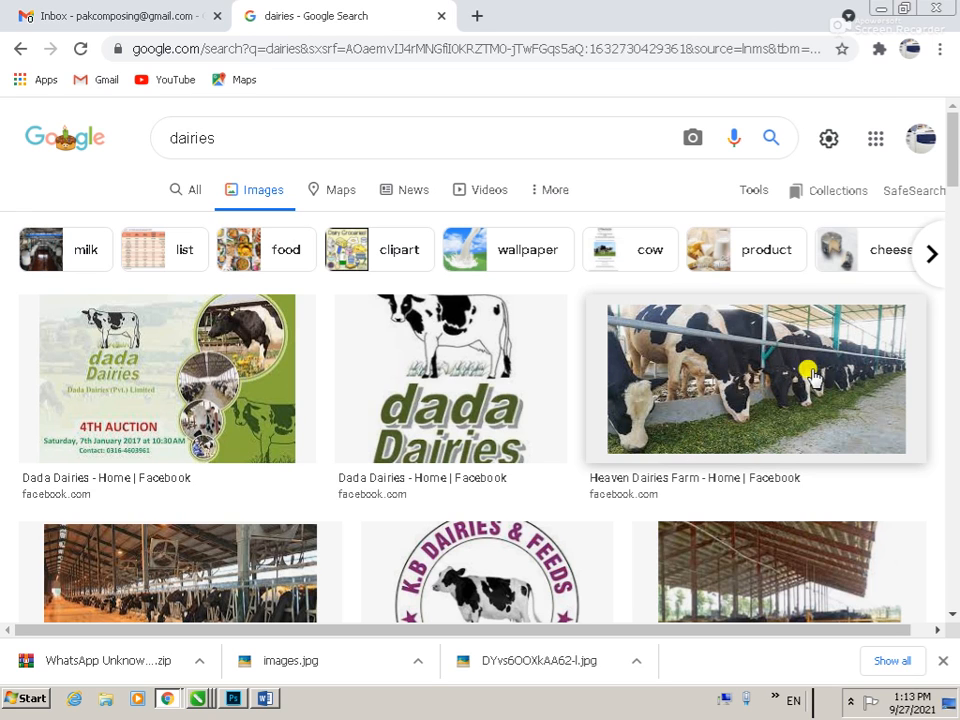
scroll(727, 398, down, 3)
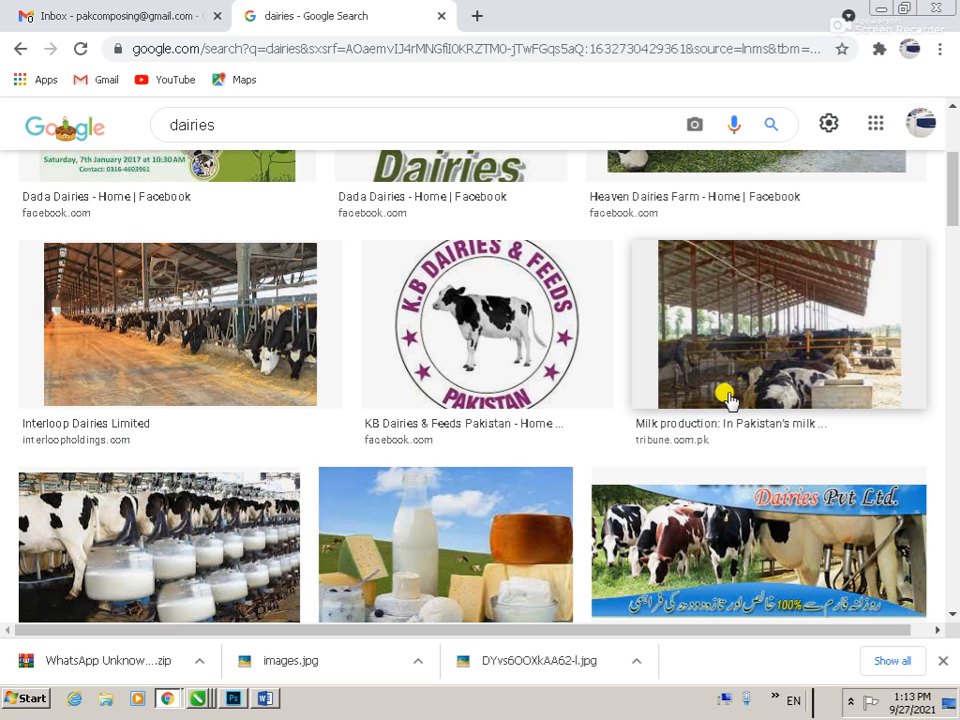
scroll(740, 395, down, 3)
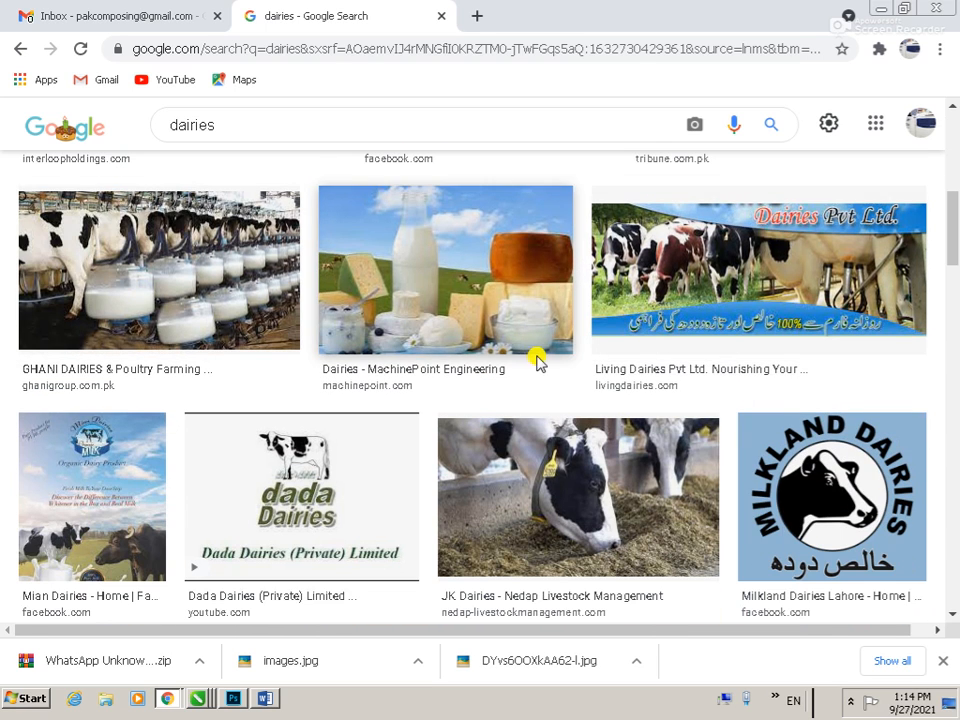
scroll(575, 323, down, 3)
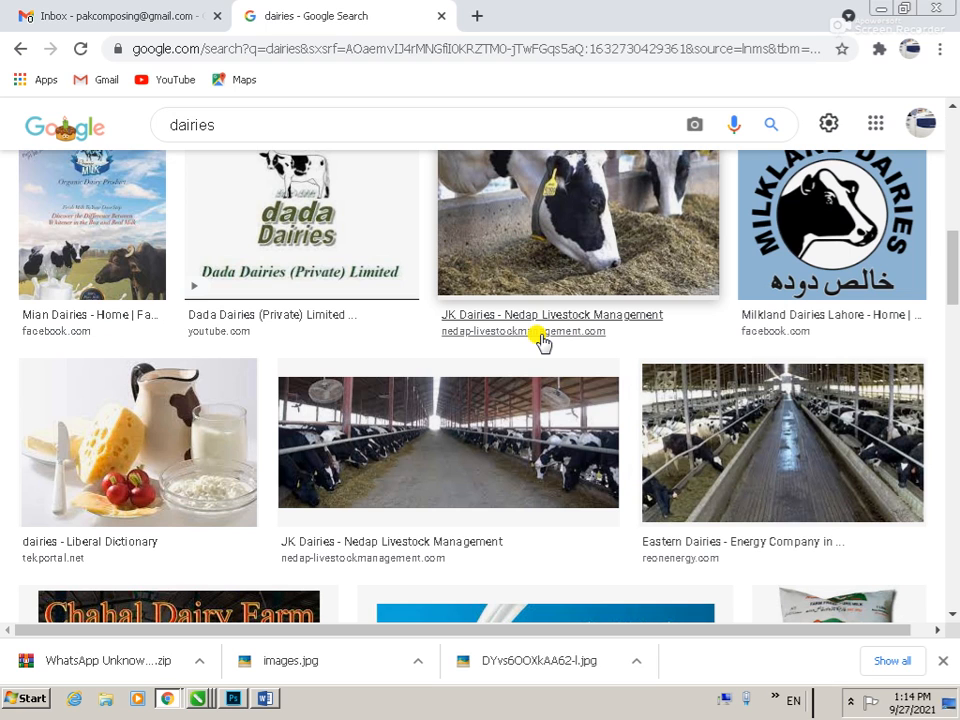
key(alt+Tab)
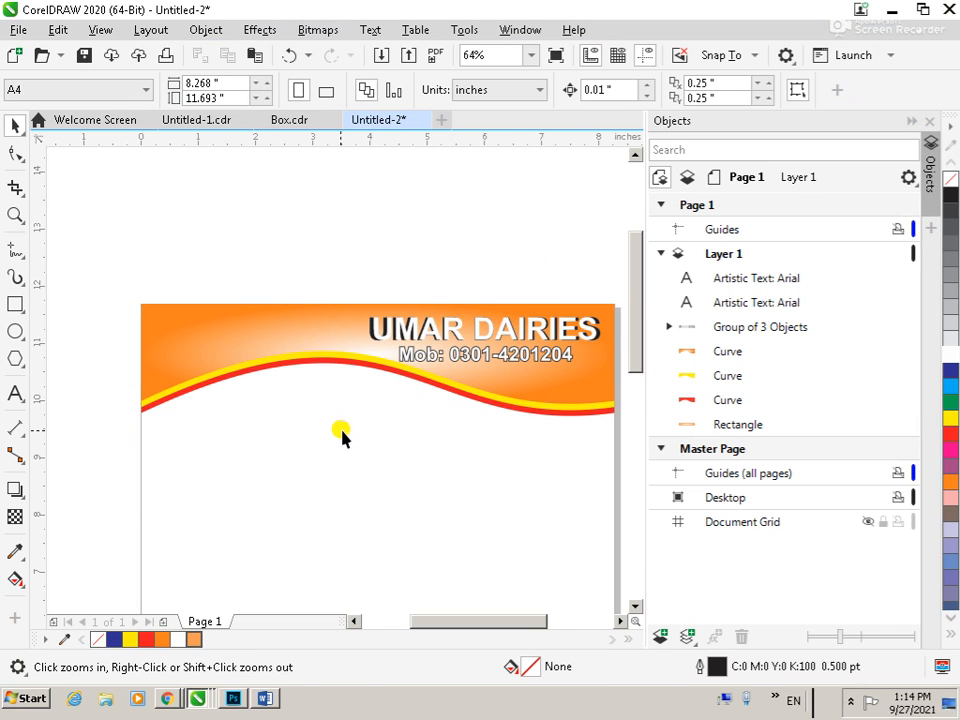
Copy the whole letterhead design from page 1 onto a new page 2 in CorelDRAW
scroll(335, 420, down, 3)
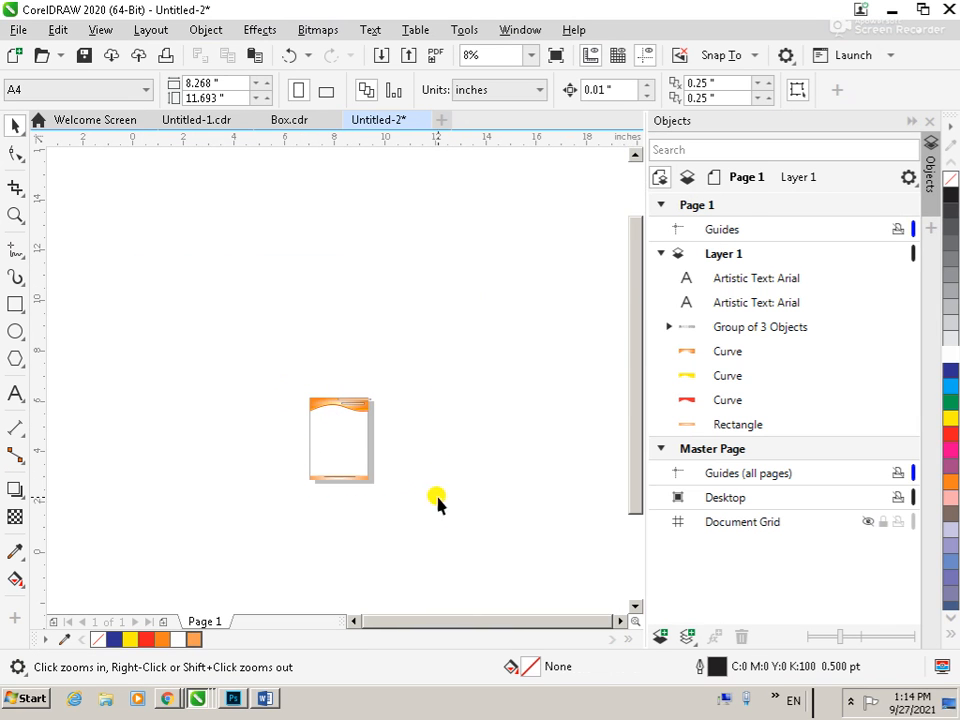
scroll(381, 450, up, 2)
drag(96, 227, 388, 572)
drag(490, 172, 163, 600)
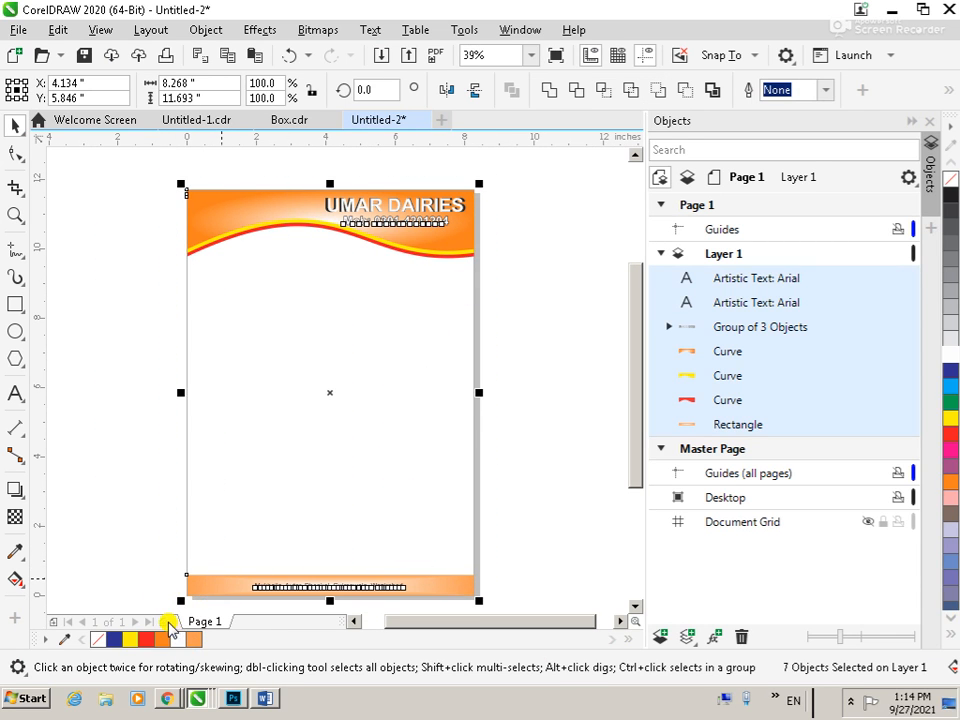
click(166, 622)
key(ctrl+v)
click(503, 289)
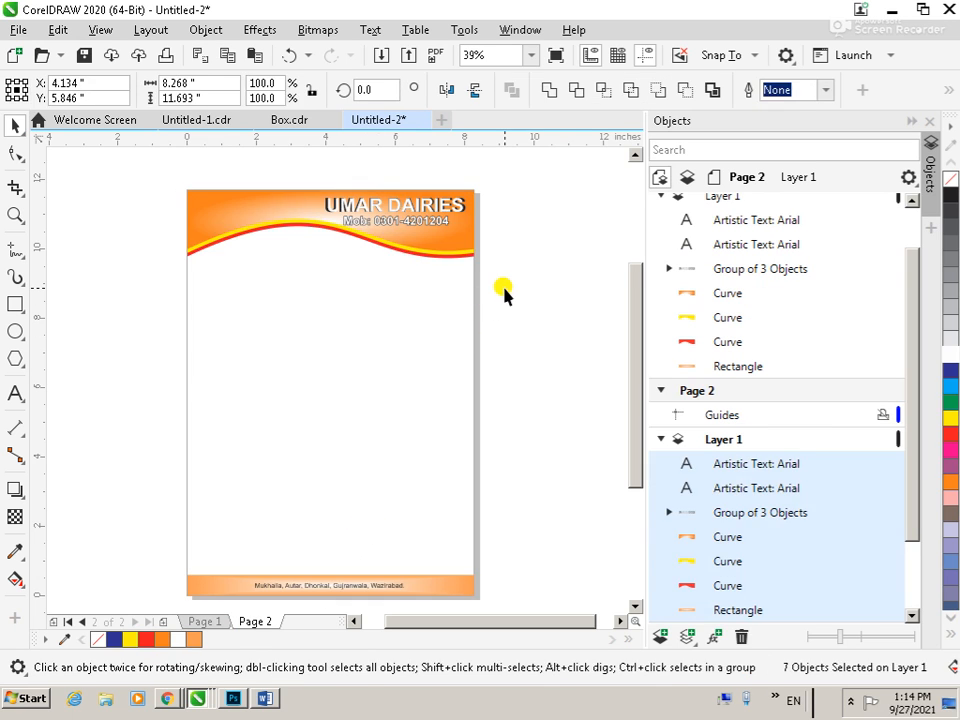
Fill the orange header shape on page 2 with solid dark blue
key(F3)
key(F2)
drag(372, 226, 436, 258)
drag(161, 236, 615, 425)
key(space)
click(509, 428)
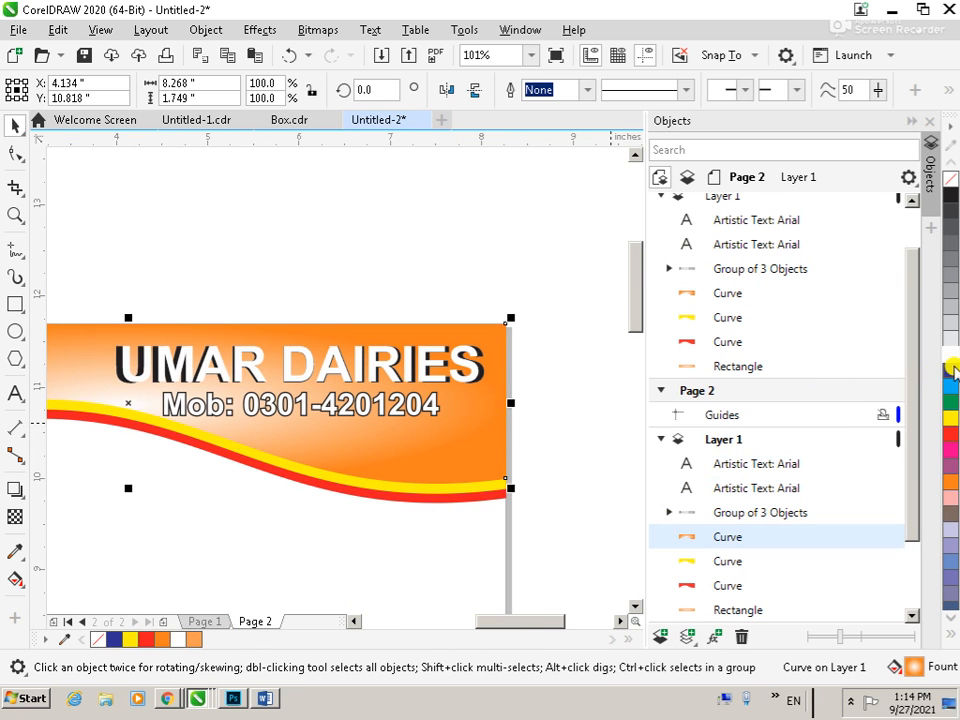
click(952, 368)
click(398, 430)
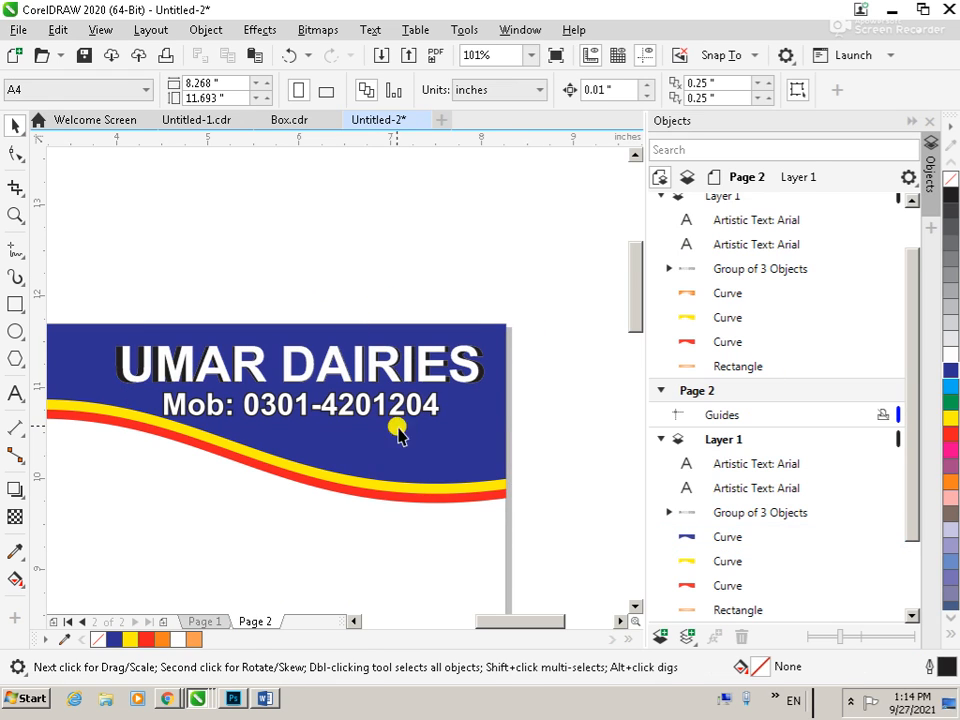
Recolour the header's wavy bands on page 2, making the yellow one light blue and the red one yellow
click(368, 493)
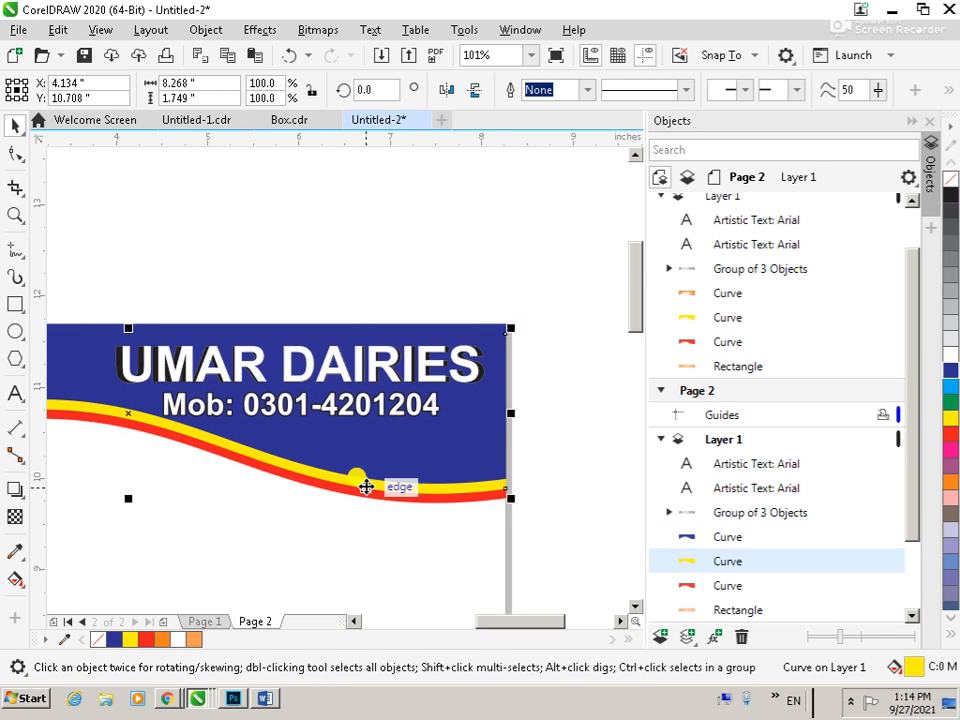
click(952, 388)
click(416, 494)
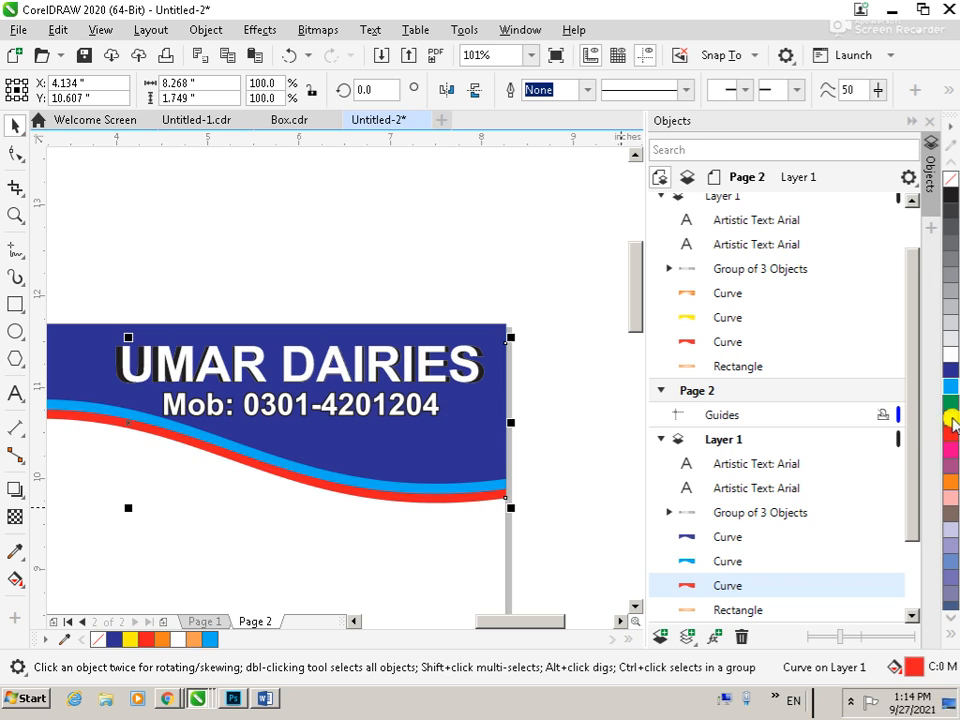
click(952, 420)
click(589, 424)
scroll(589, 424, down, 3)
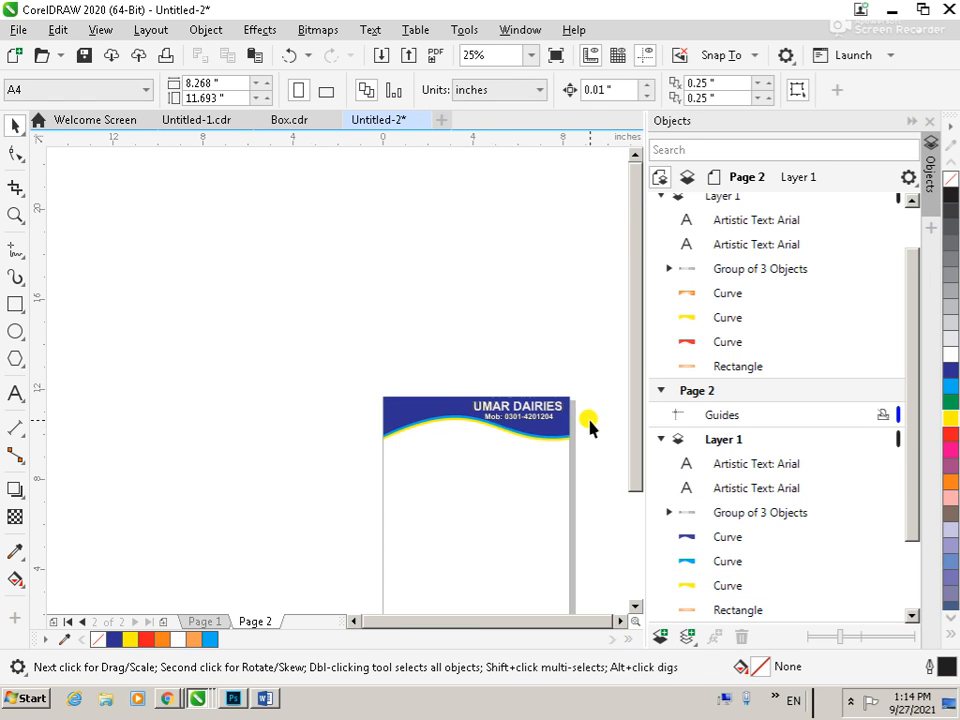
Give the blue header shape a linear blue-to-white fountain fill rotated 130°
key(z)
drag(437, 375, 571, 445)
click(533, 453)
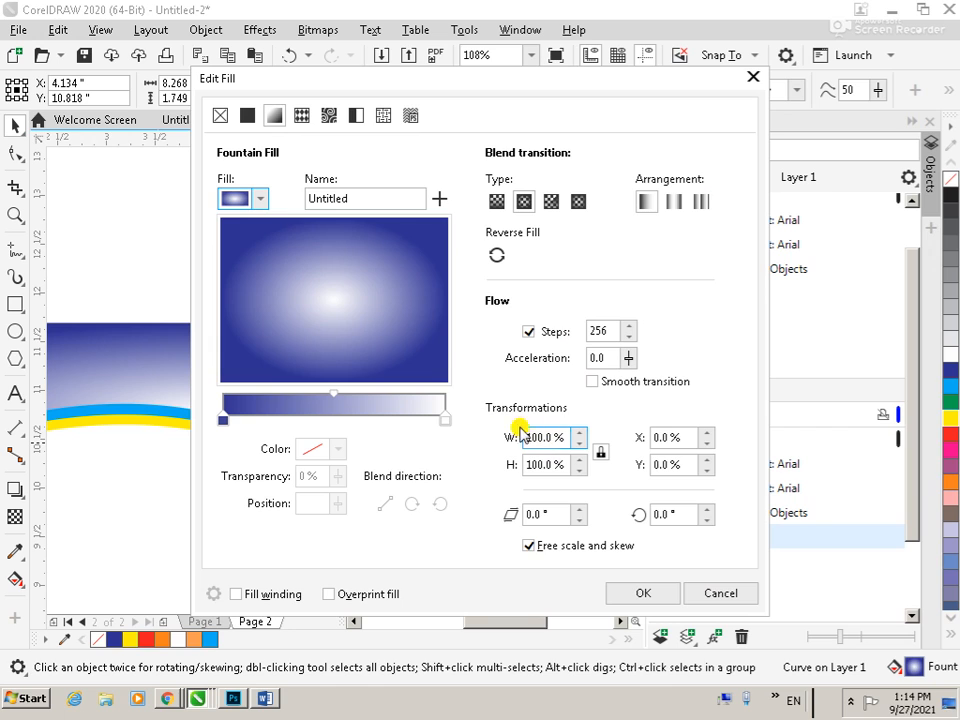
click(497, 201)
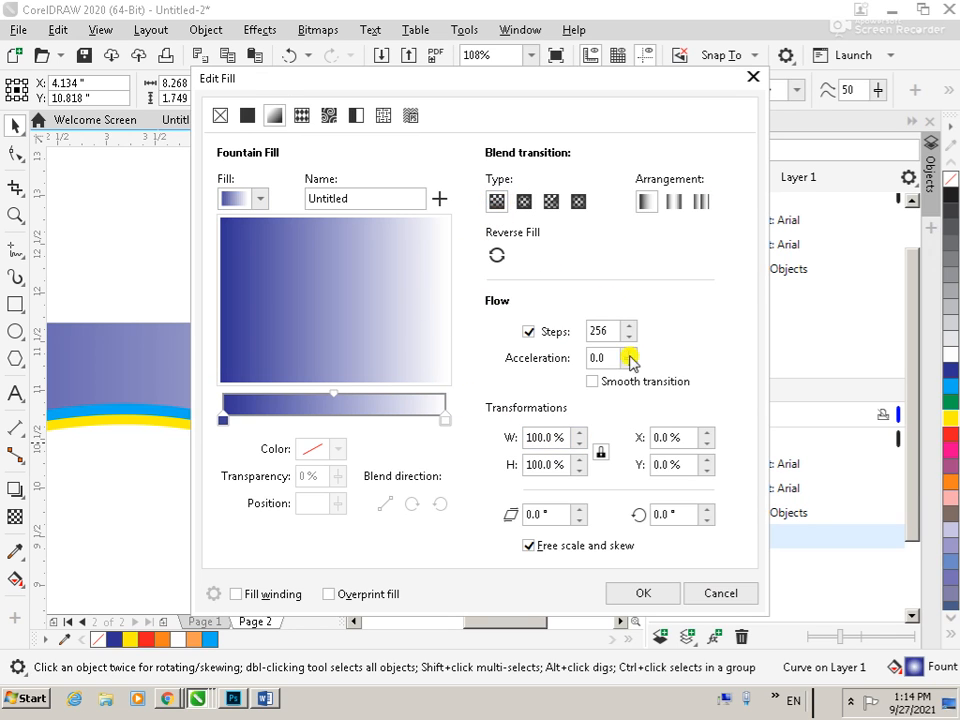
drag(386, 317, 292, 262)
click(682, 593)
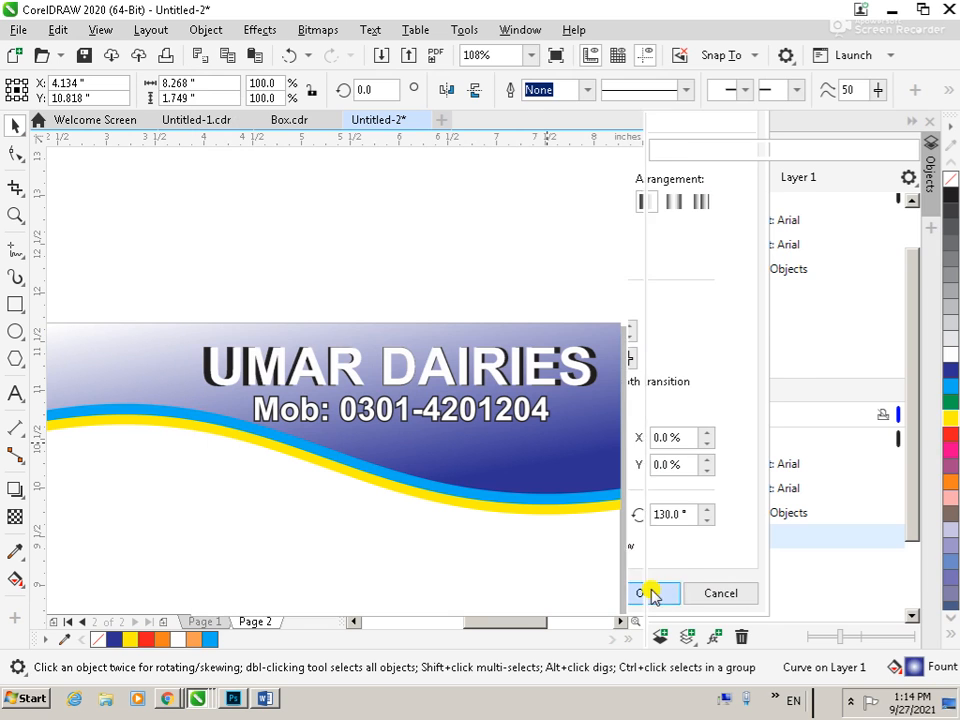
click(364, 536)
scroll(357, 512, down, 4)
key(z)
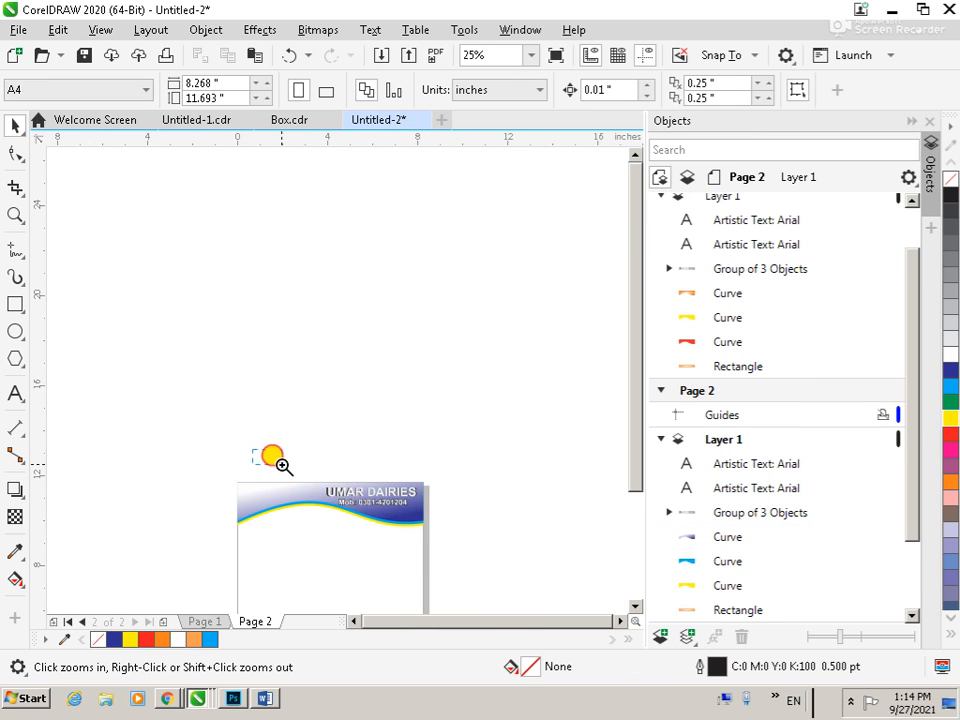
drag(274, 458, 440, 562)
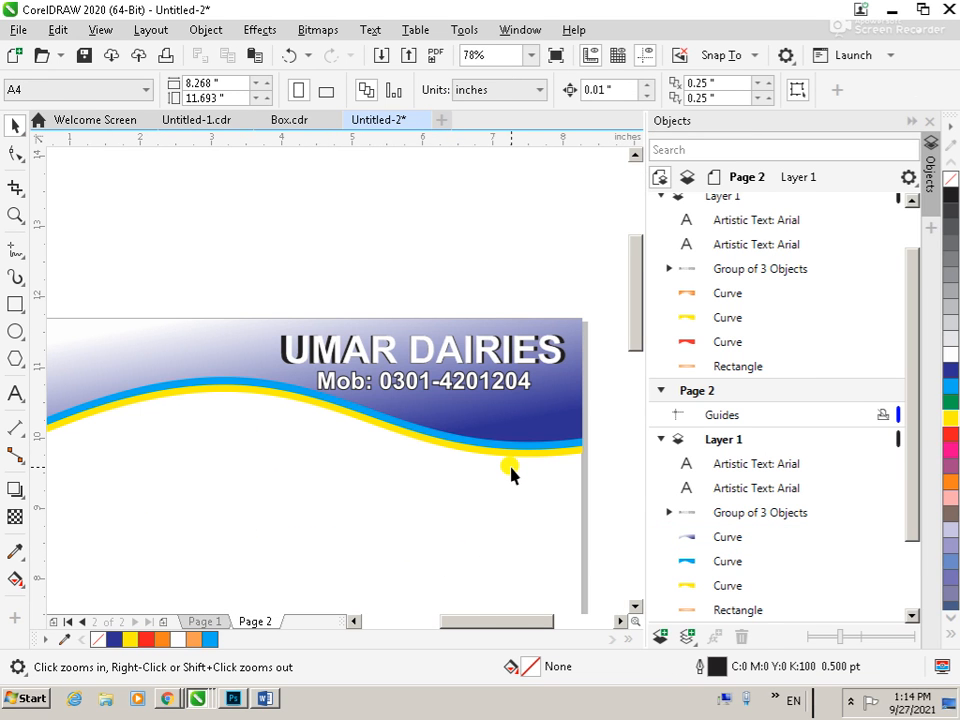
Fill the orange footer rectangle on page 2 with solid dark blue
scroll(505, 476, down, 6)
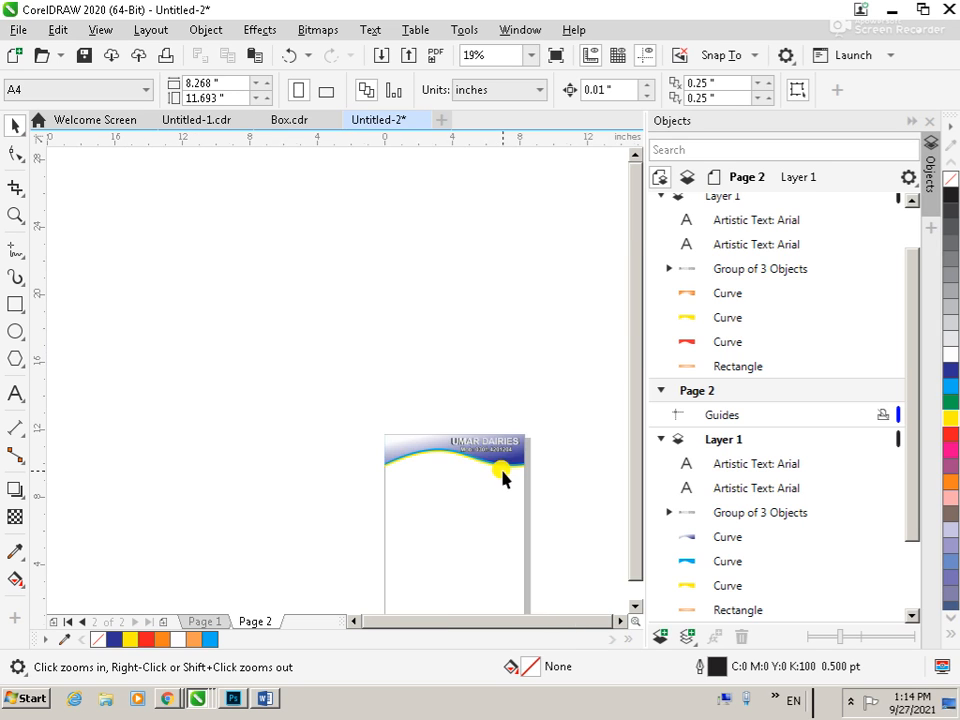
scroll(542, 570, up, 4)
drag(47, 300, 468, 475)
click(603, 400)
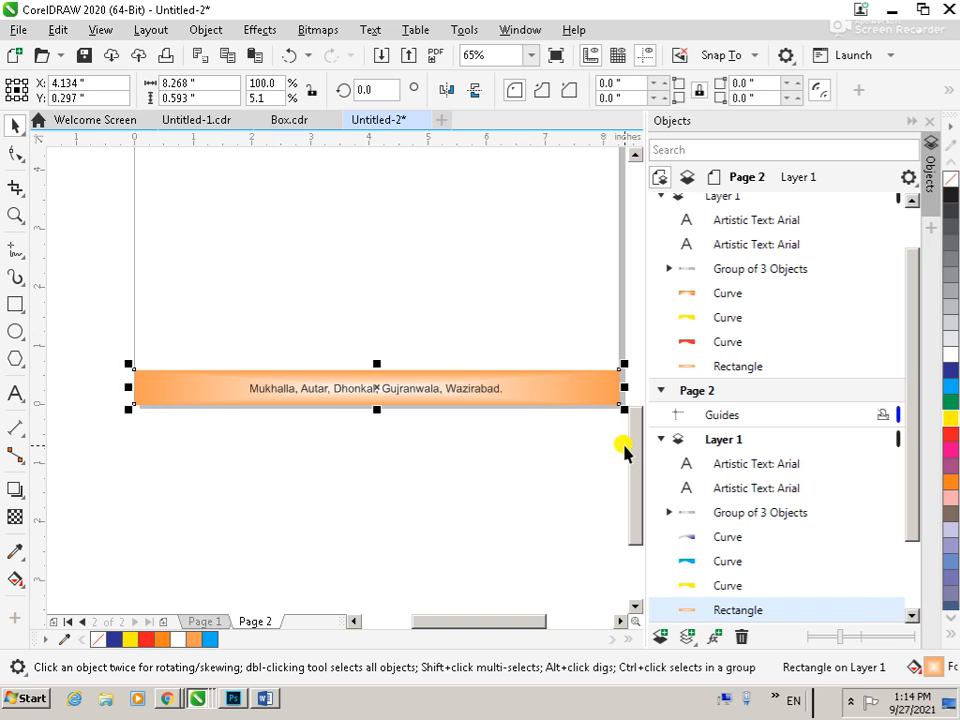
scroll(521, 413, down, 1)
scroll(496, 259, down, 1)
key(F2)
drag(418, 195, 510, 313)
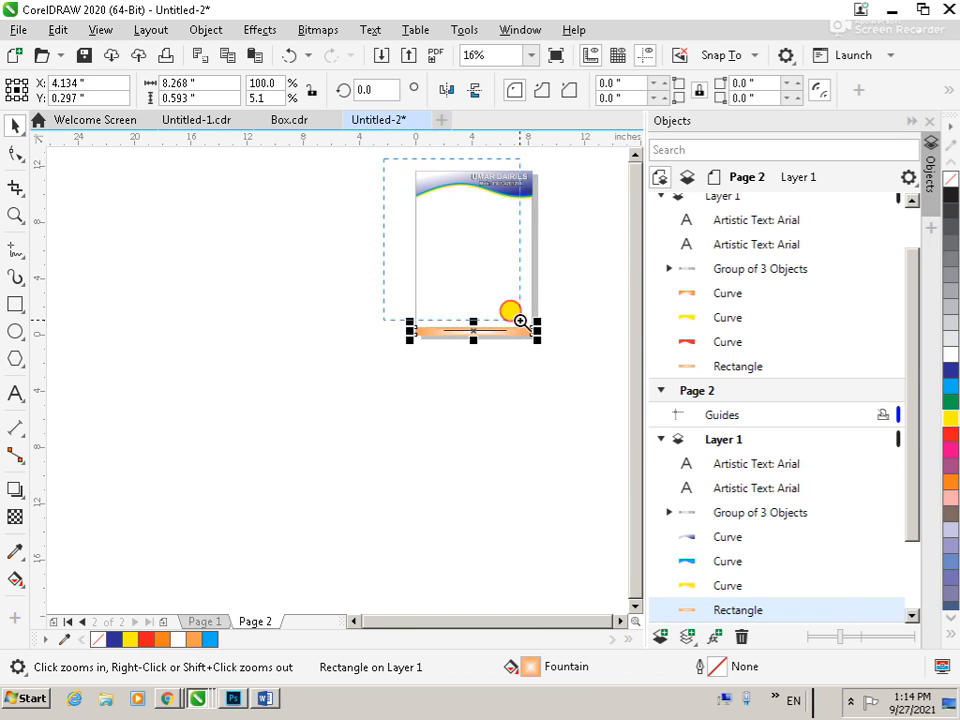
click(945, 370)
click(540, 429)
Apply an elliptical fountain fill to the footer rectangle, from dark blue at the edges to white in the centre
scroll(540, 429, down, 1)
key(F2)
drag(384, 450, 519, 489)
click(520, 358)
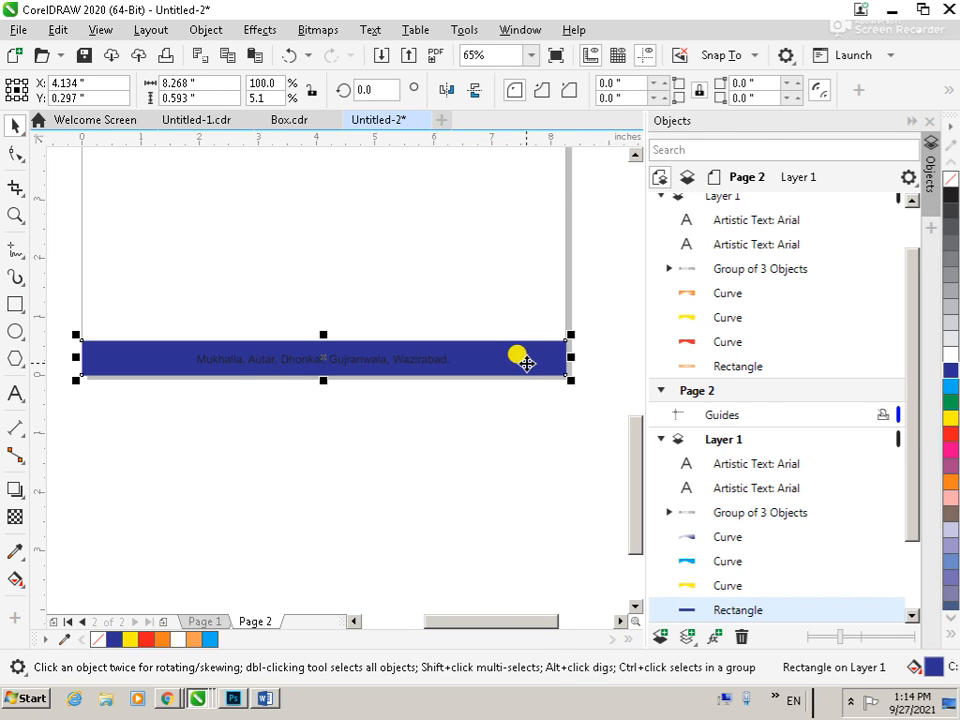
key(F11)
click(650, 592)
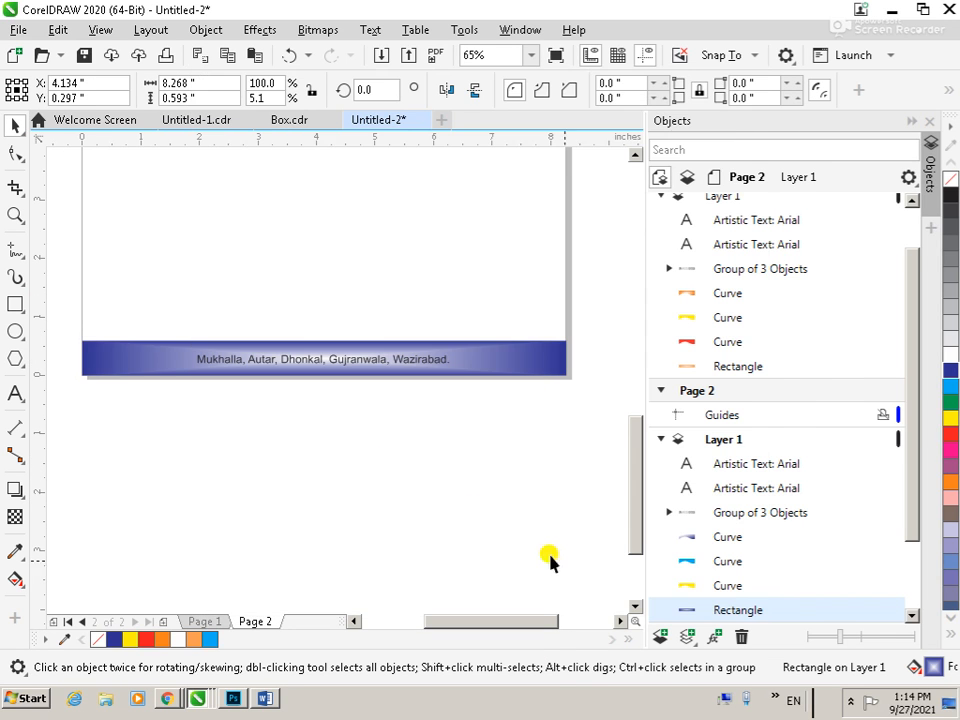
click(291, 486)
Centre the address line vertically within the blue footer bar
click(332, 366)
shift+click(495, 360)
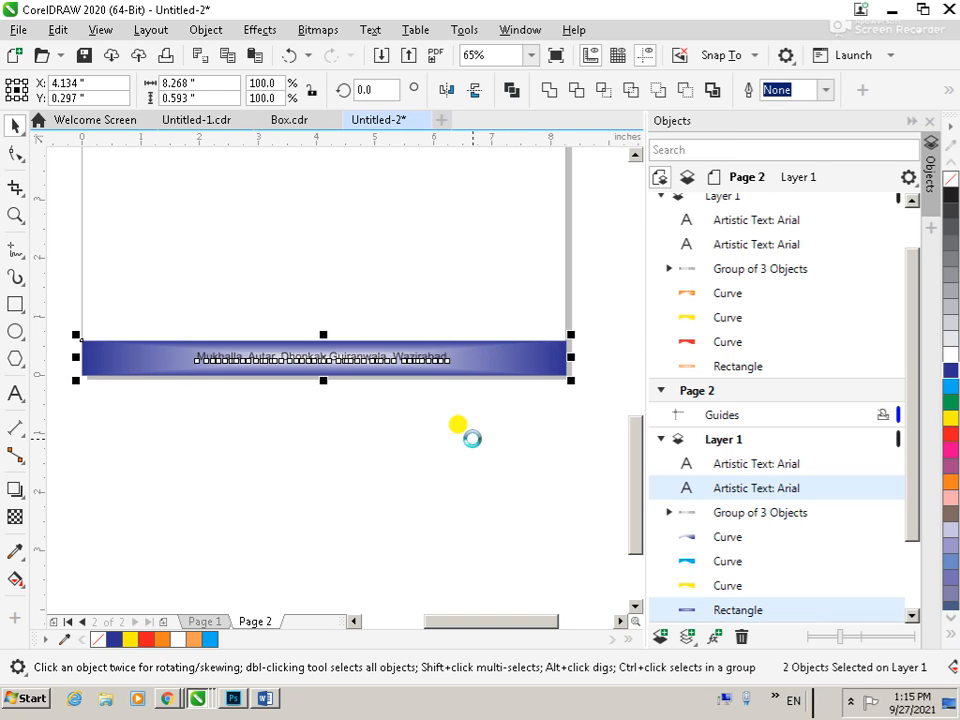
click(441, 482)
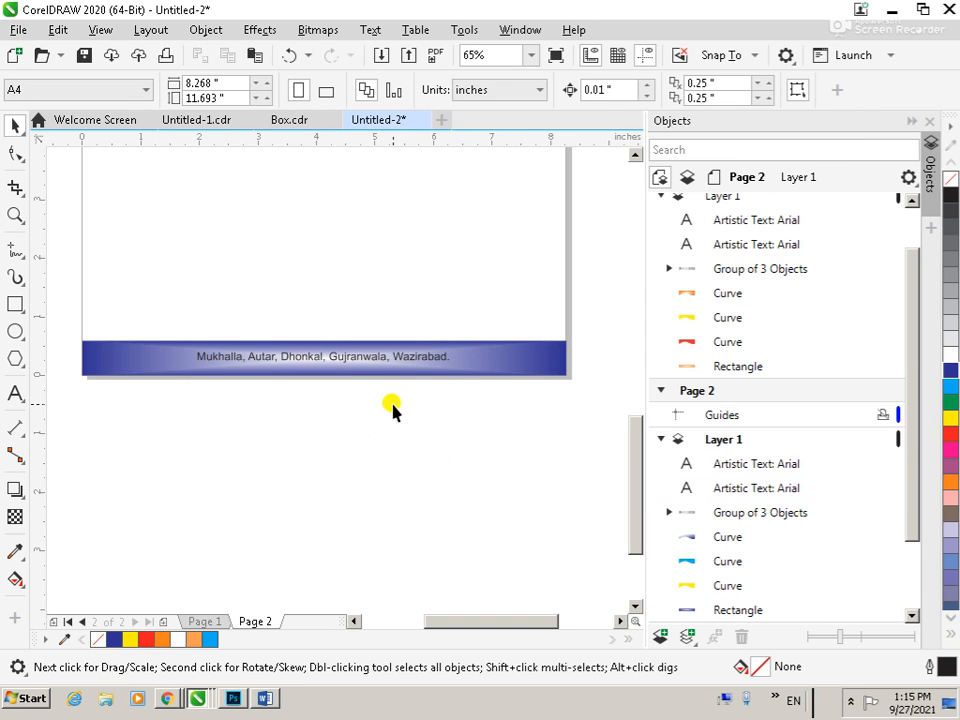
Compare the orange design on page 1 with the blue version on page 2 and inspect the full blue page
click(197, 622)
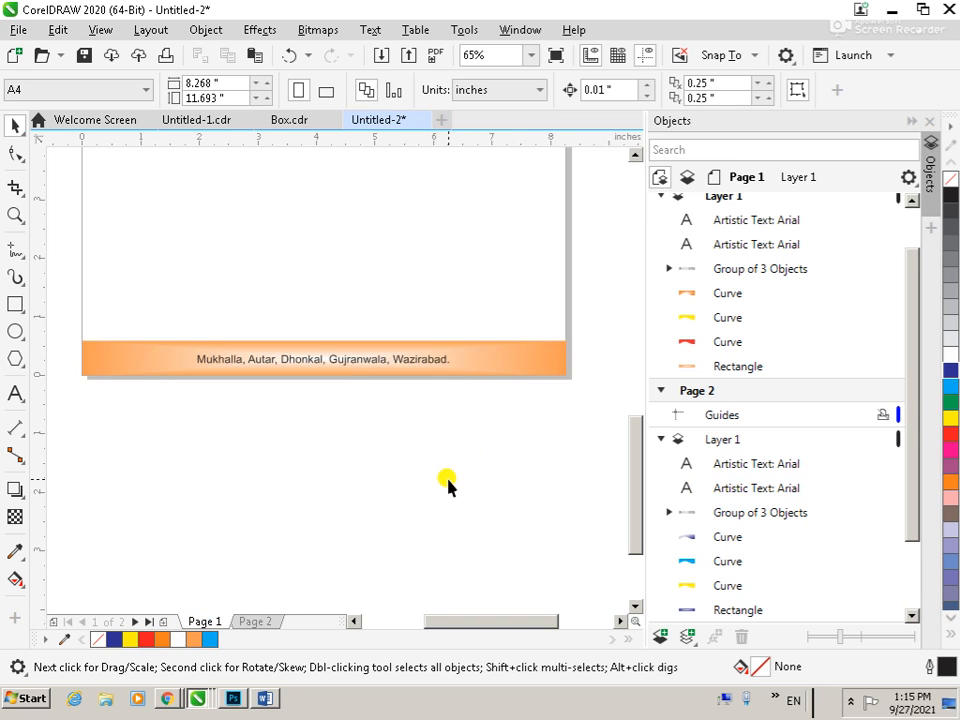
scroll(447, 486, down, 2)
click(258, 622)
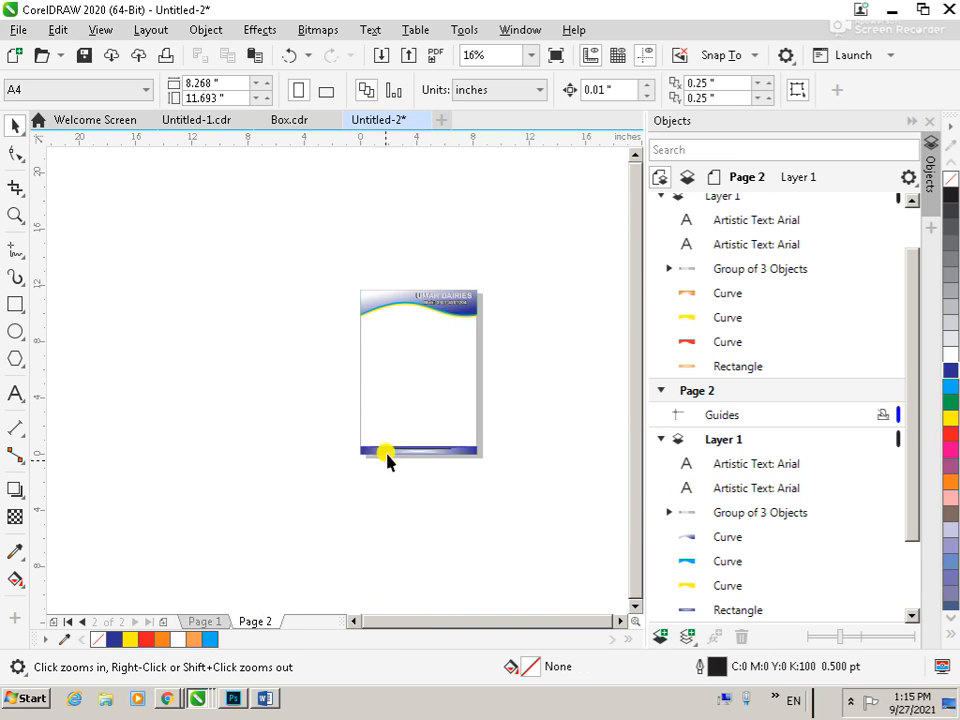
scroll(385, 375, down, 1)
key(F2)
drag(347, 317, 454, 447)
key(F2)
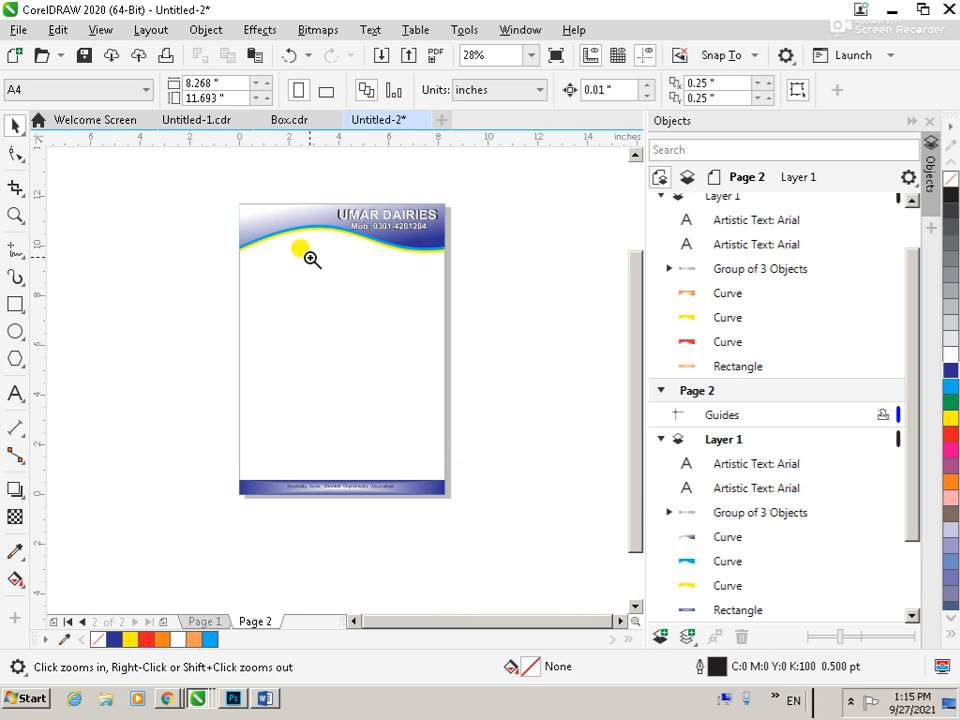
drag(231, 204, 455, 485)
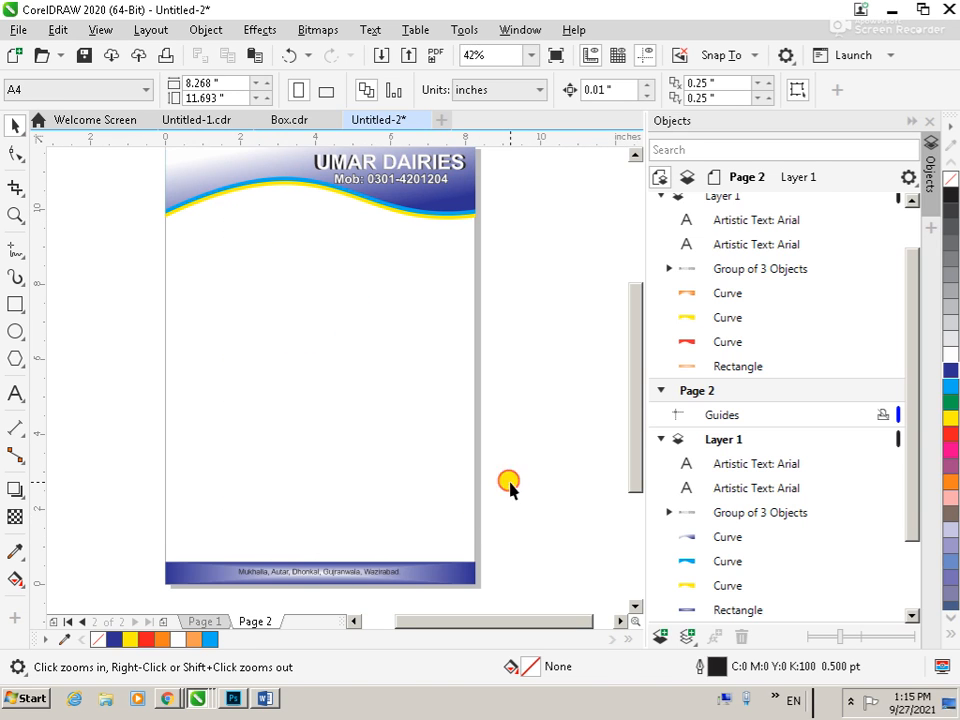
Publish the document as a PDF named Untitled-2 on the Desktop, using the Document Distribution preset
click(18, 31)
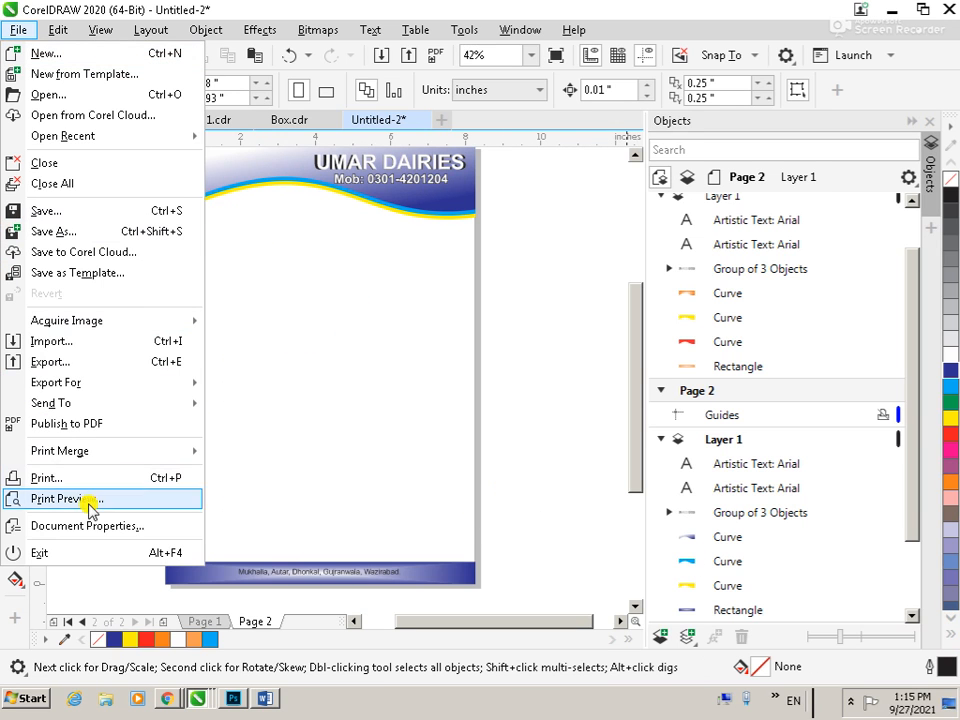
click(97, 427)
click(241, 191)
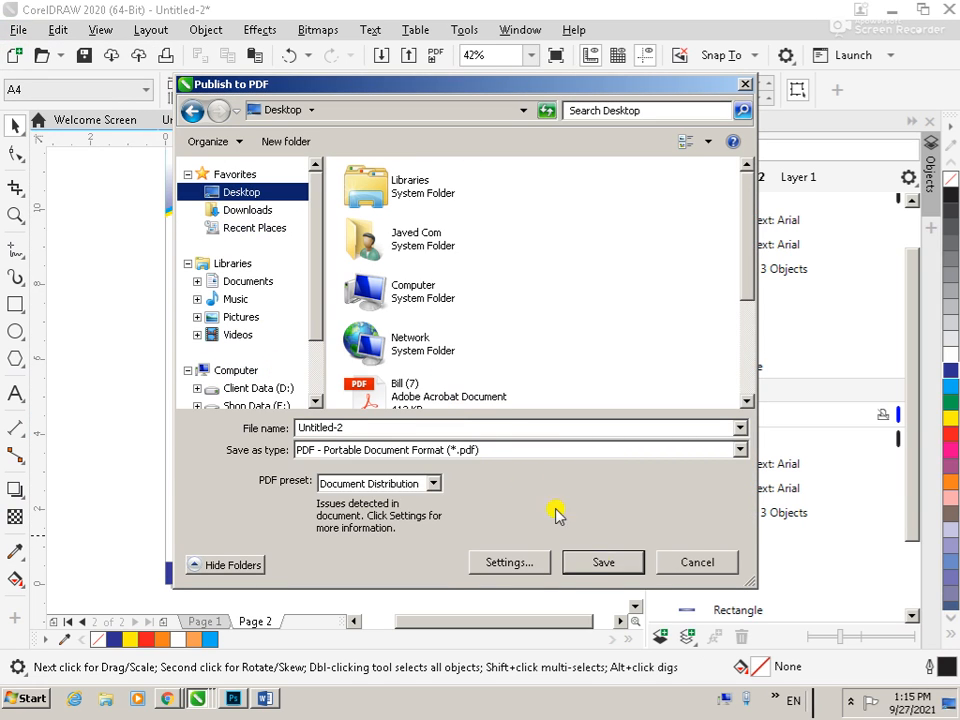
click(604, 564)
click(558, 356)
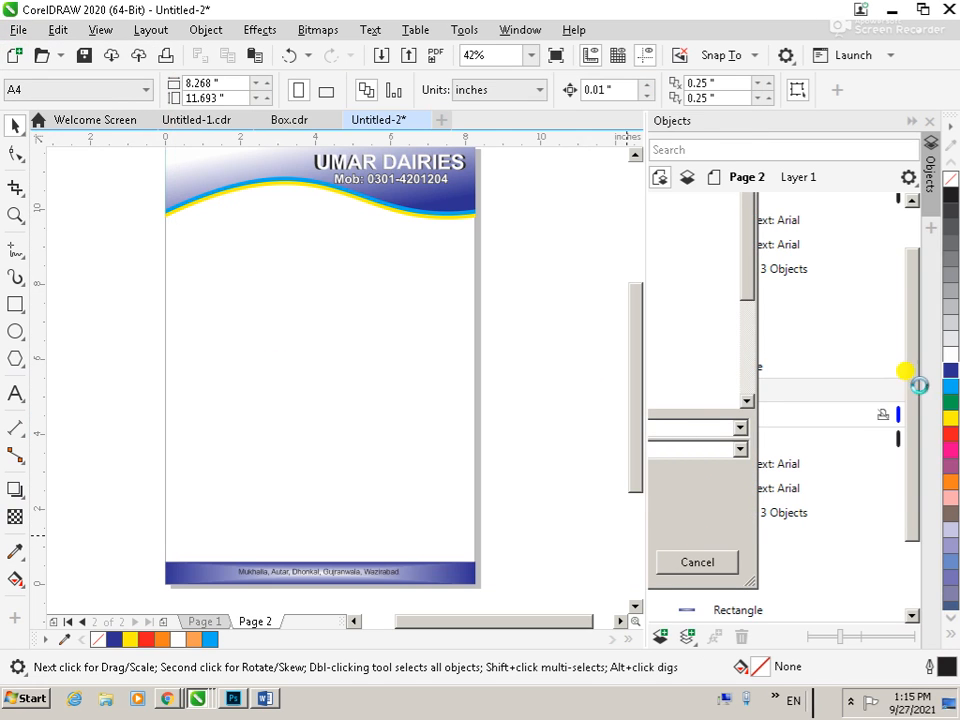
Open the Untitled-2 PDF from the Desktop in Adobe Acrobat DC and look through both letterhead pages
click(25, 697)
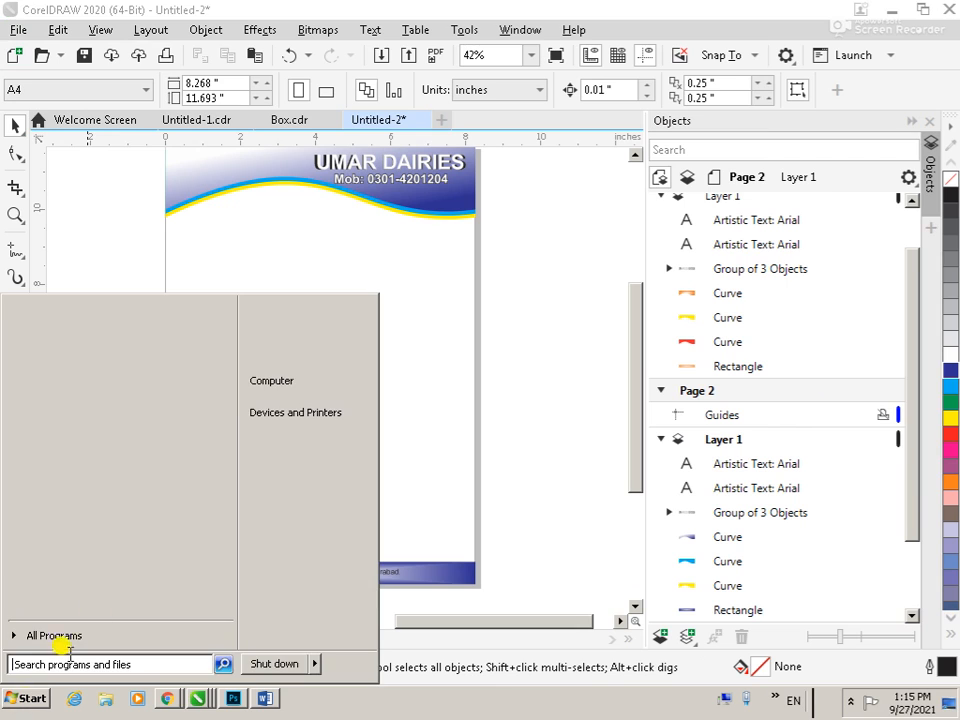
click(259, 385)
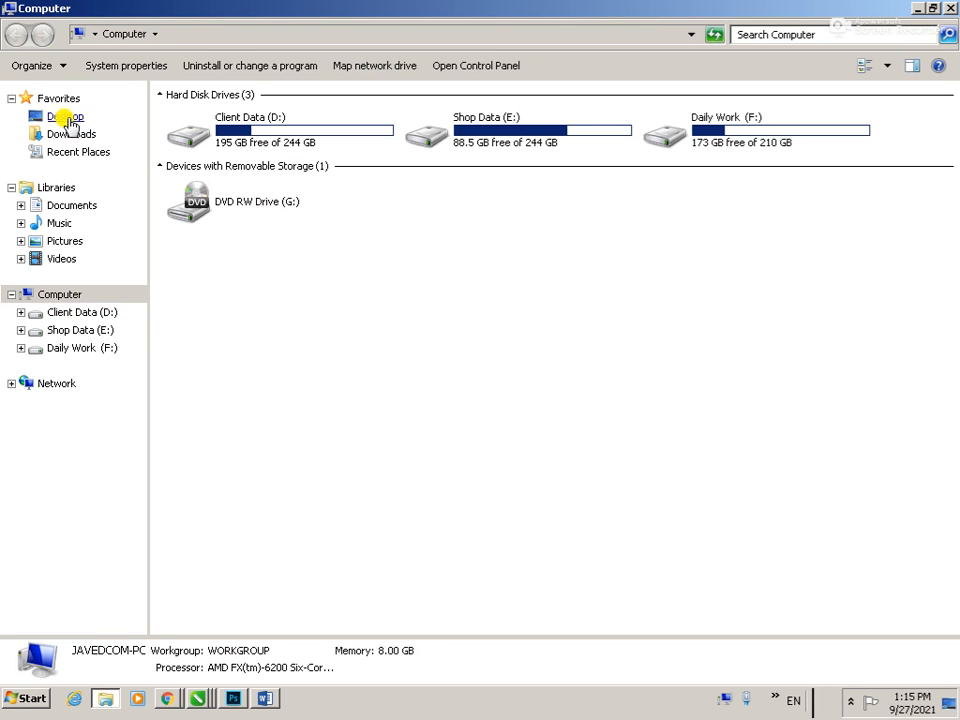
click(66, 118)
click(448, 379)
right_click(509, 378)
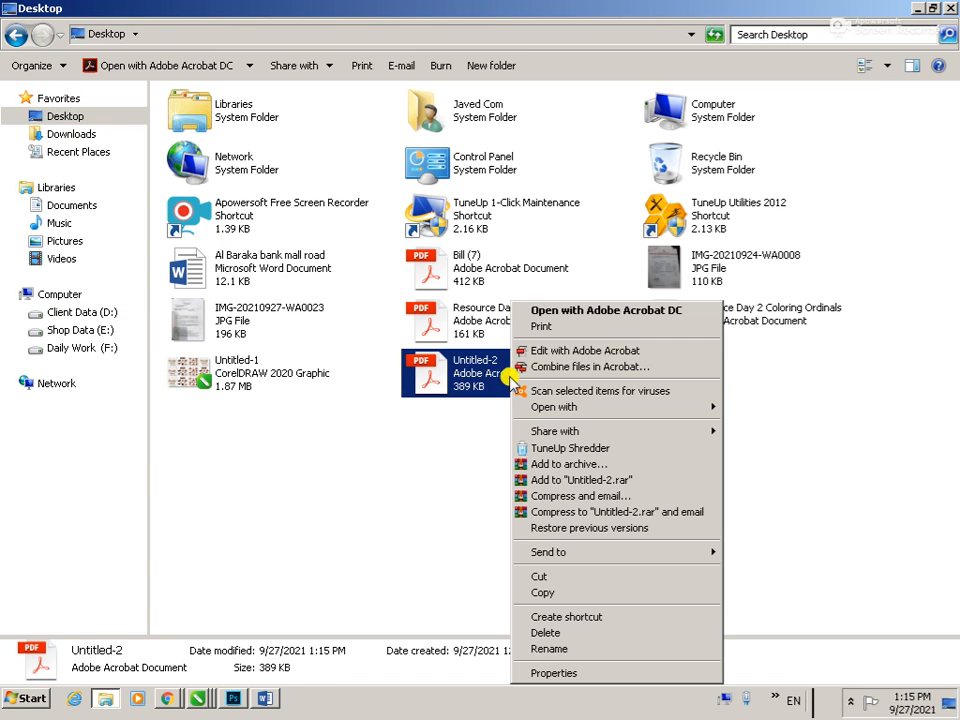
click(564, 310)
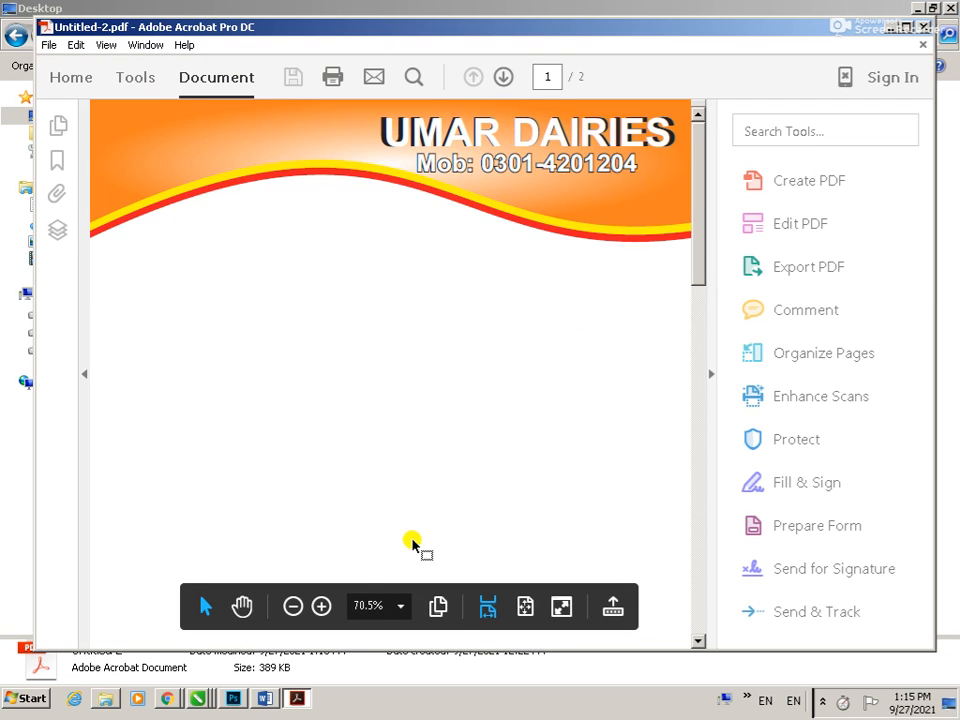
scroll(410, 543, down, 5)
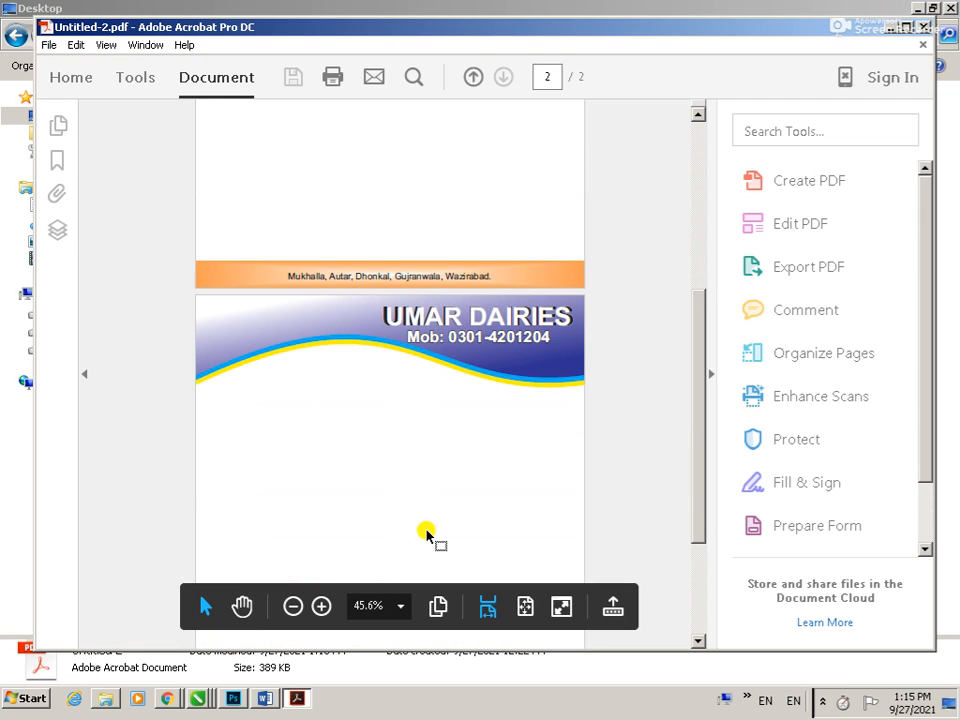
scroll(426, 535, down, 3)
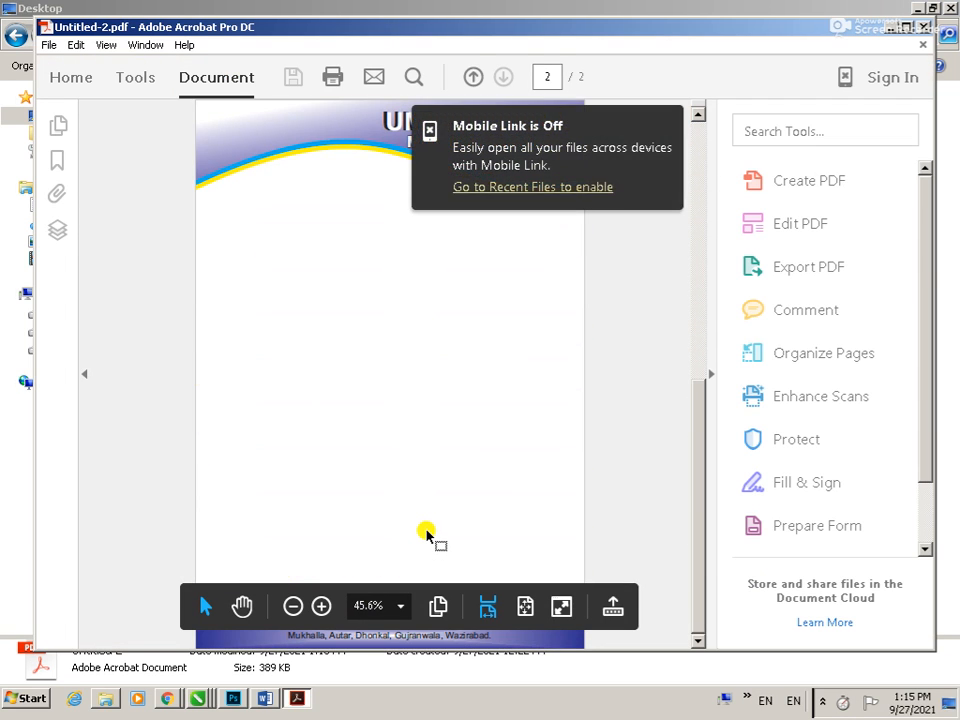
Start printing the PDF, limiting the print range to page 2 and choosing printer 77
key(ctrl+p)
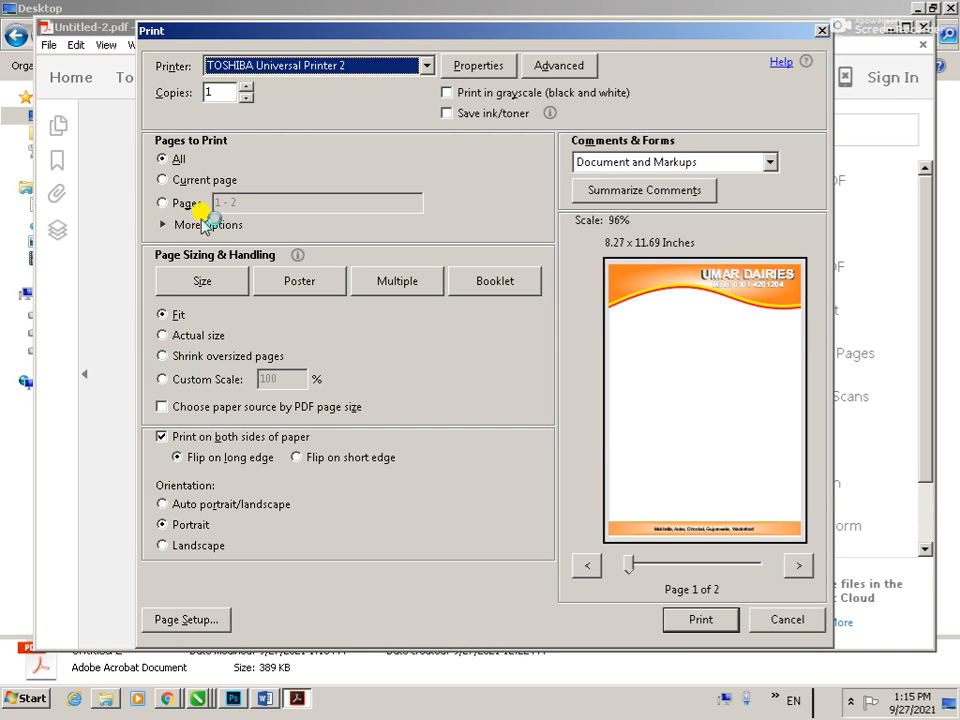
click(272, 204)
drag(272, 204, 197, 200)
key(BackSpace)
text(2)
click(426, 65)
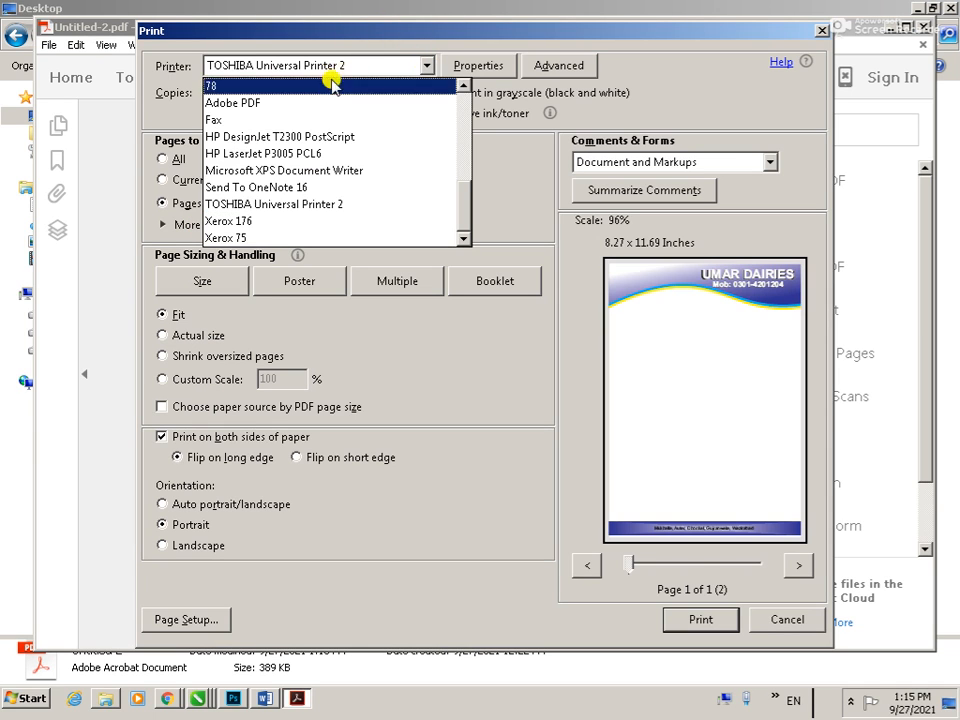
scroll(300, 170, up, 1)
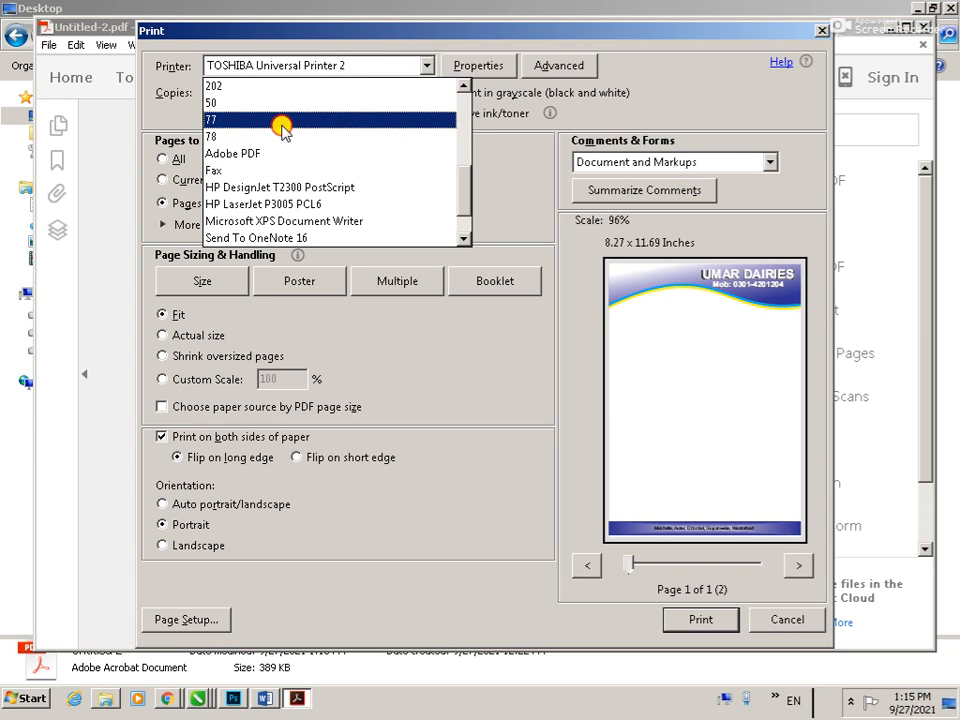
click(281, 120)
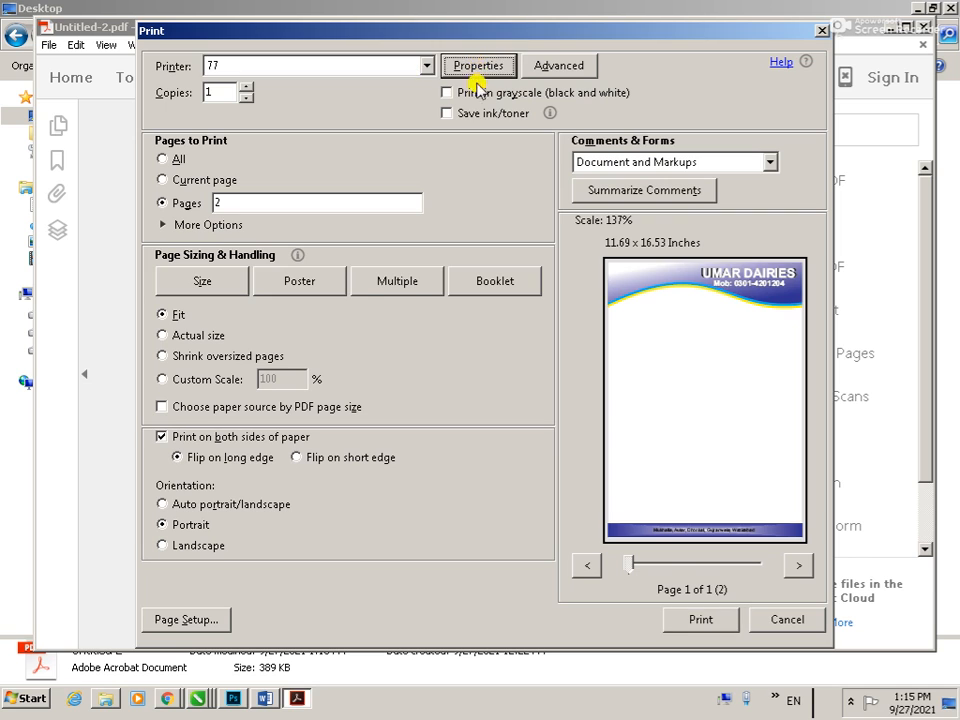
Configure printer 77 with the 1 sided preset, Tray 1 as input tray and A4 (210 x 297 mm) as document size
click(477, 68)
click(687, 160)
click(676, 387)
click(634, 420)
click(497, 388)
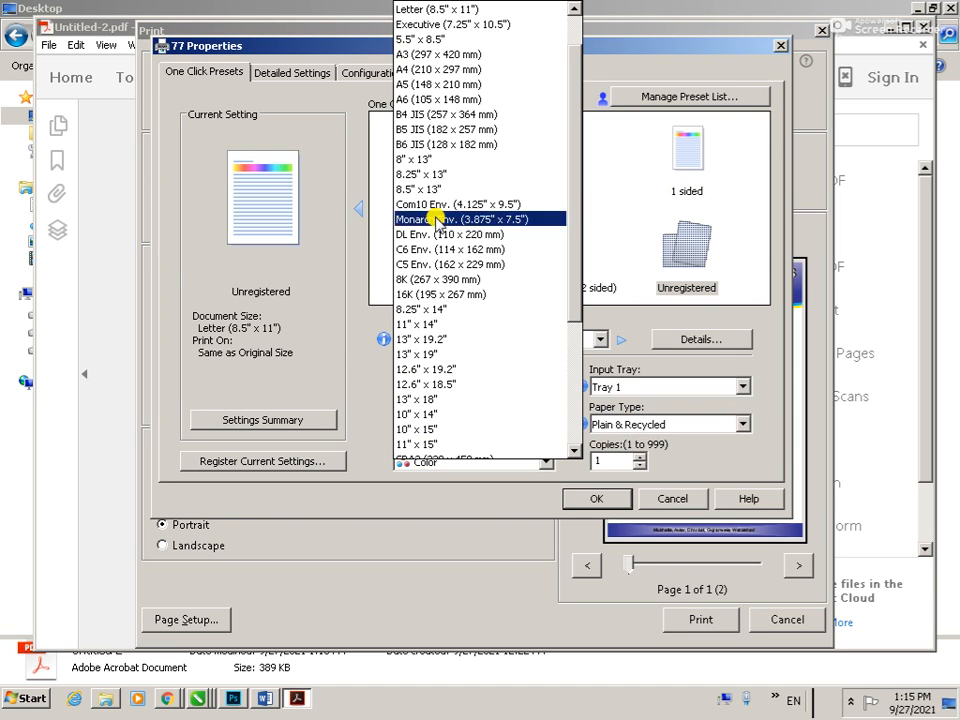
click(425, 69)
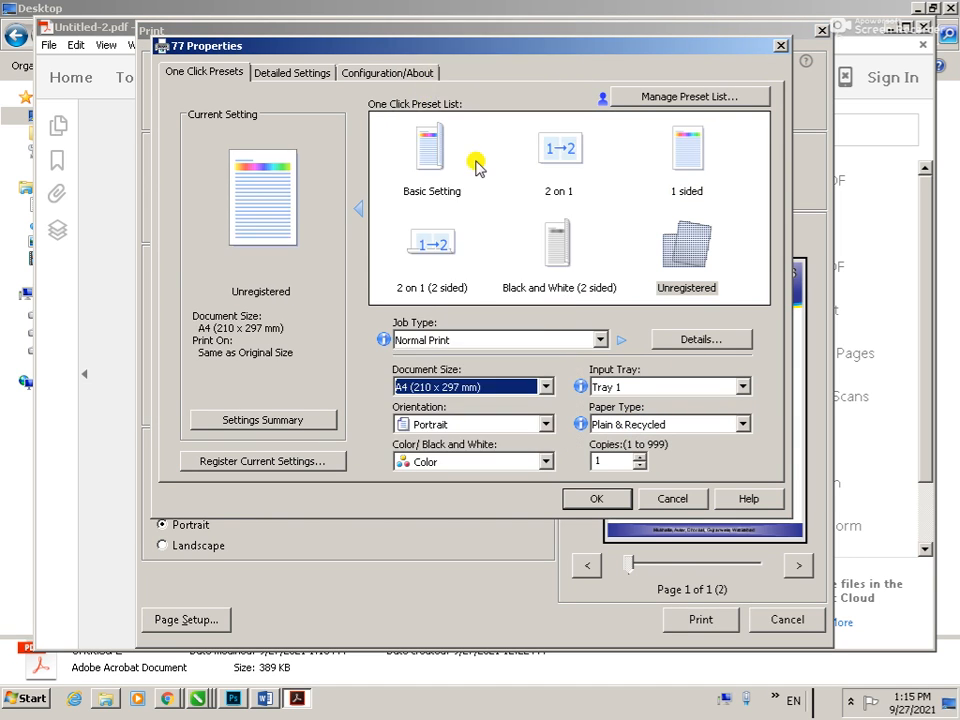
click(600, 499)
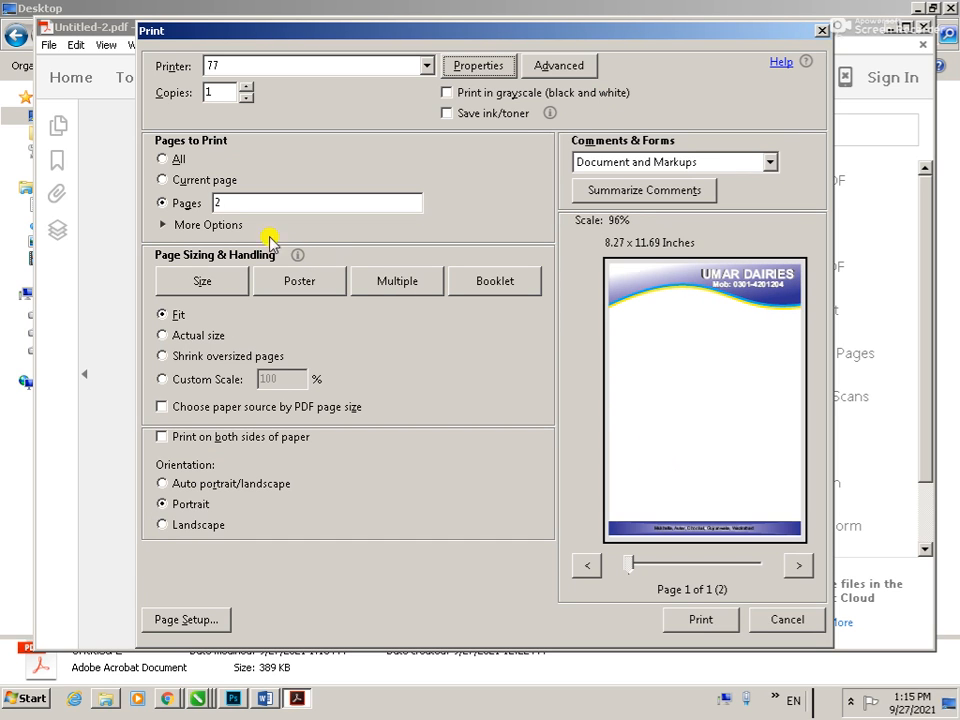
Set the number of copies to 2, recheck the printer properties and print the page
drag(218, 92, 186, 98)
text(2)
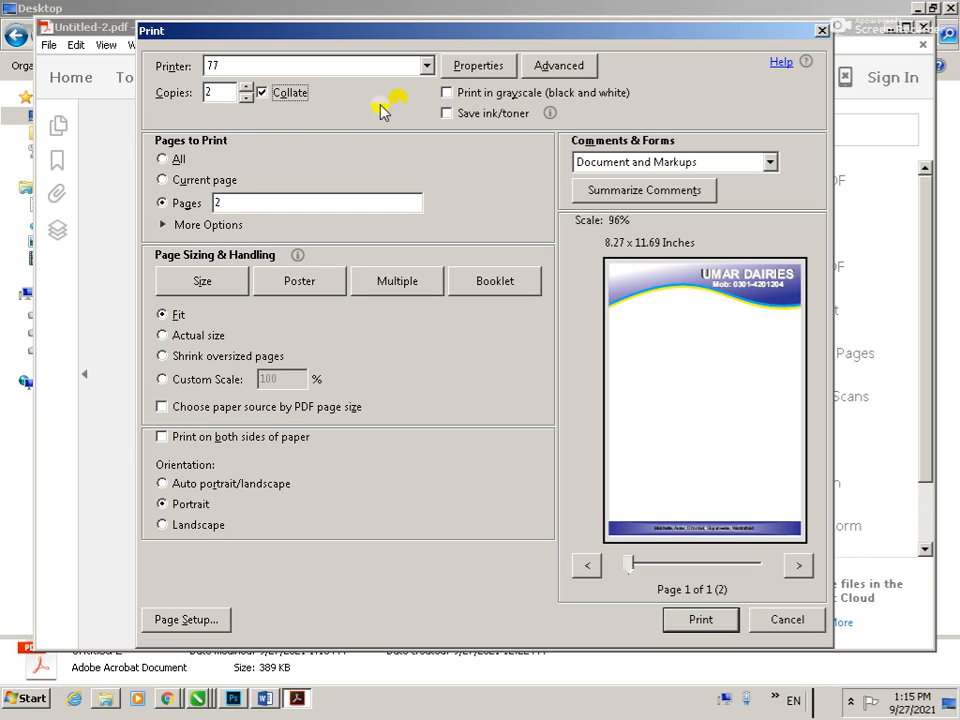
click(462, 65)
click(596, 498)
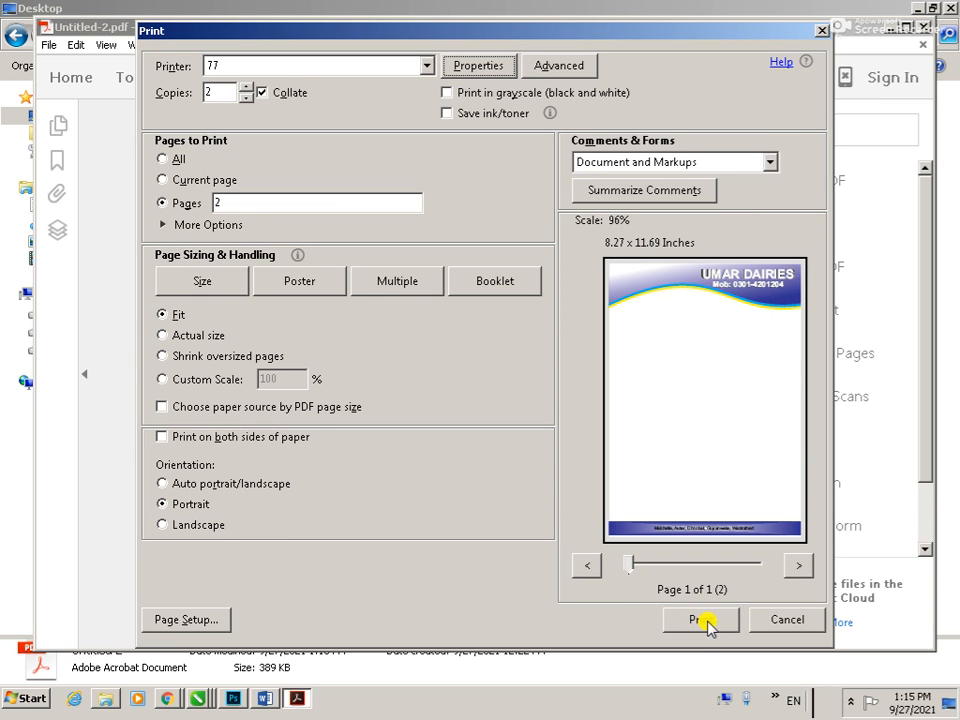
click(703, 620)
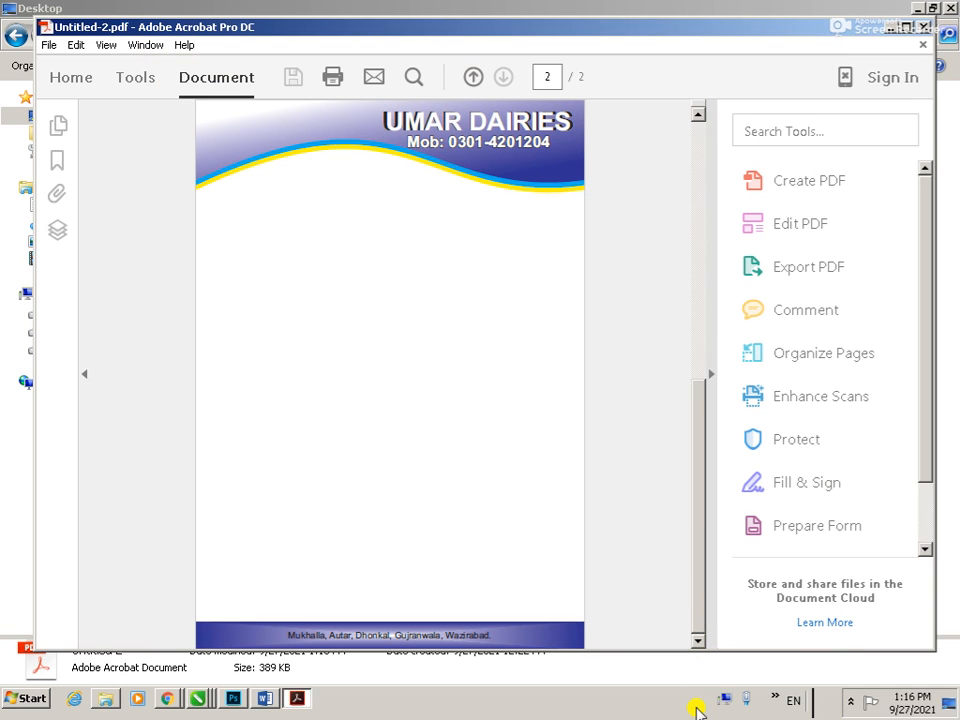
click(395, 372)
key(ctrl+p)
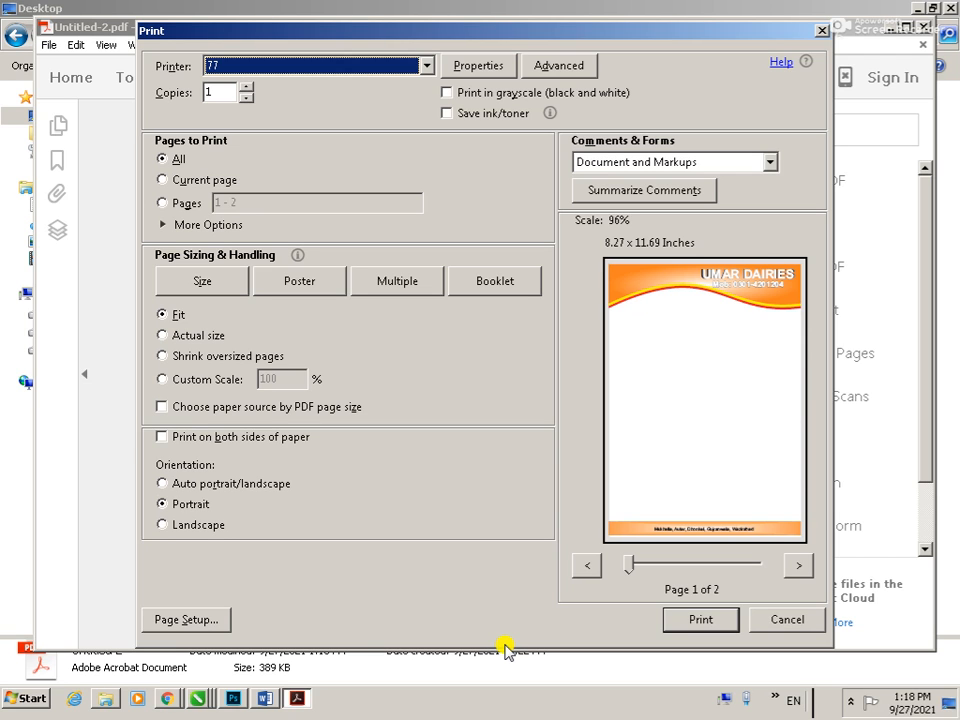
click(763, 619)
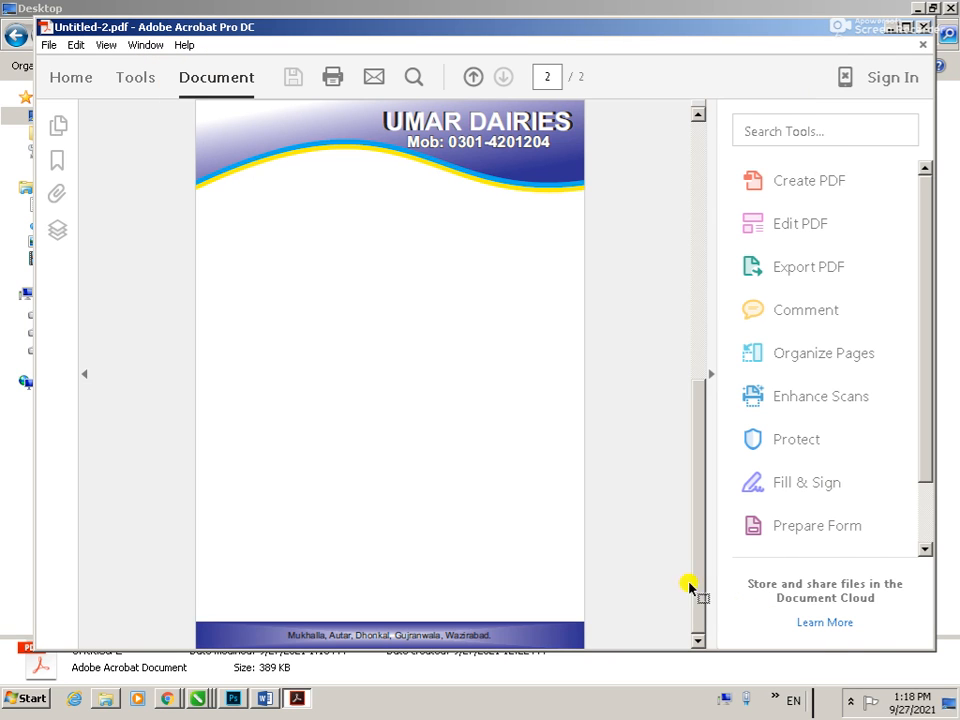
Start saving a copy of the PDF in a different folder and browse to the owner's personal folder on Client Data (D:)
key(alt+f)
mouse_move(143, 189)
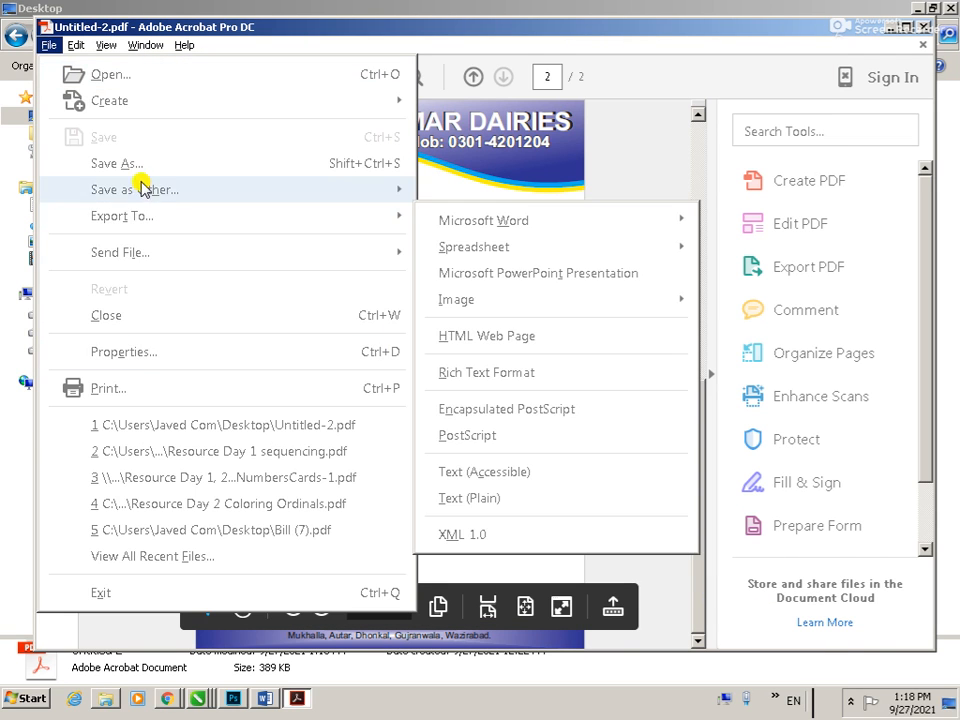
click(138, 166)
click(638, 583)
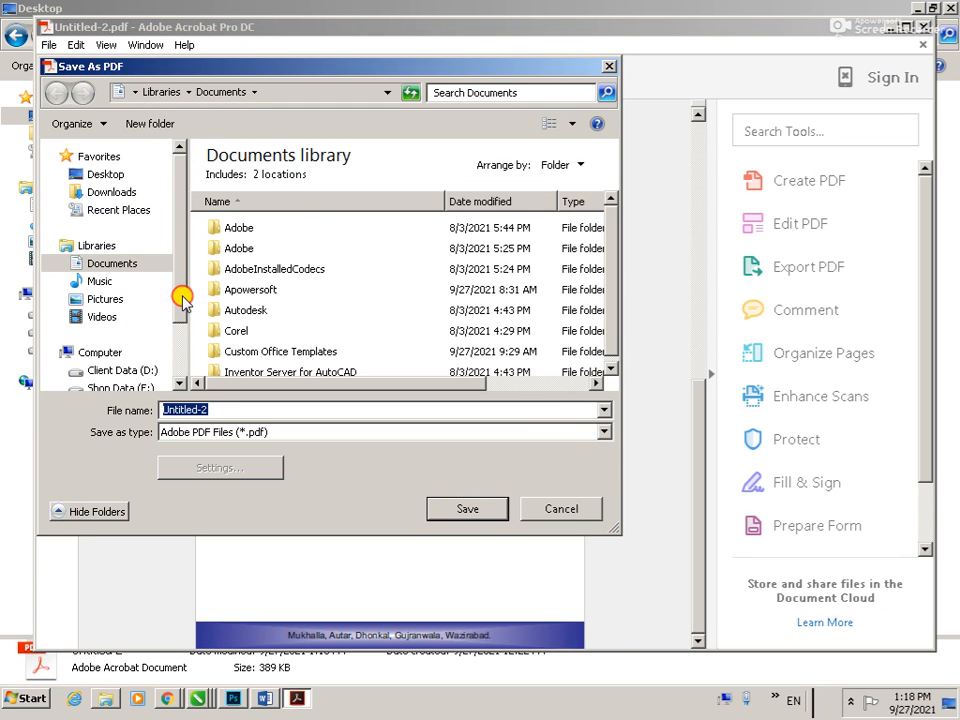
scroll(183, 302, down, 1)
click(112, 309)
click(254, 282)
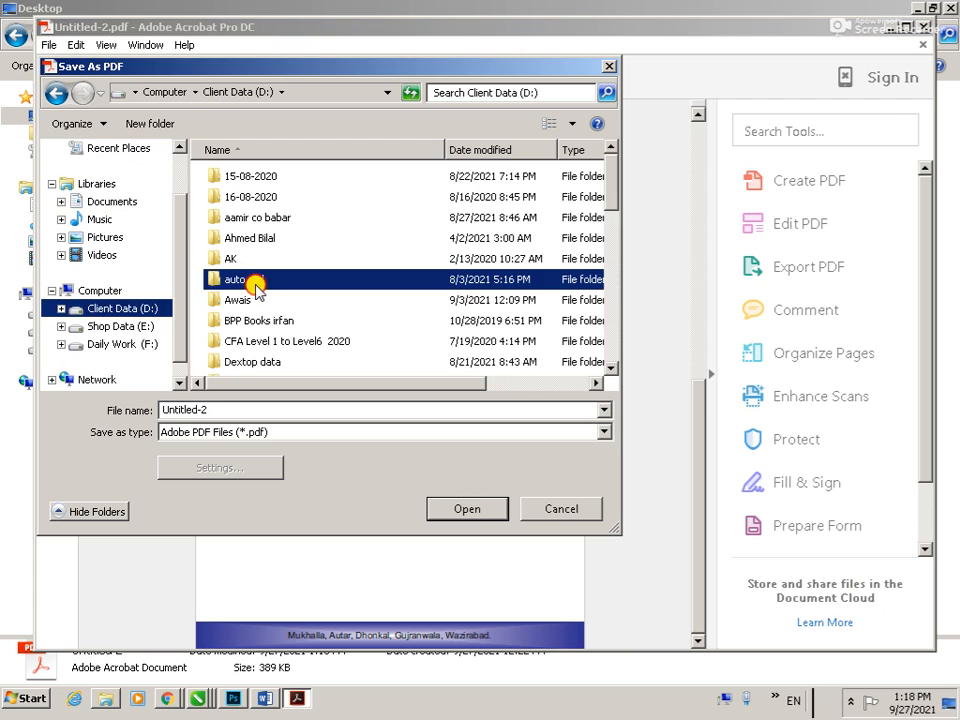
scroll(266, 291, down, 5)
double_click(274, 176)
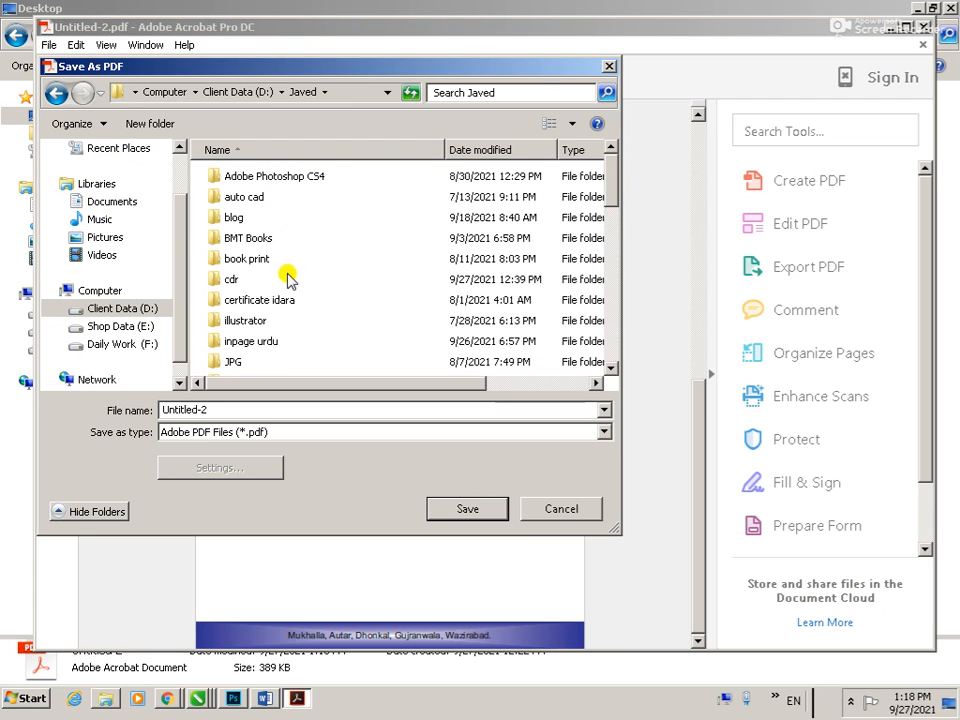
Save the copy as Untitled-2 in the pdf subfolder, and close Acrobat and the Desktop folder window to return to CorelDRAW
click(240, 318)
key(p)
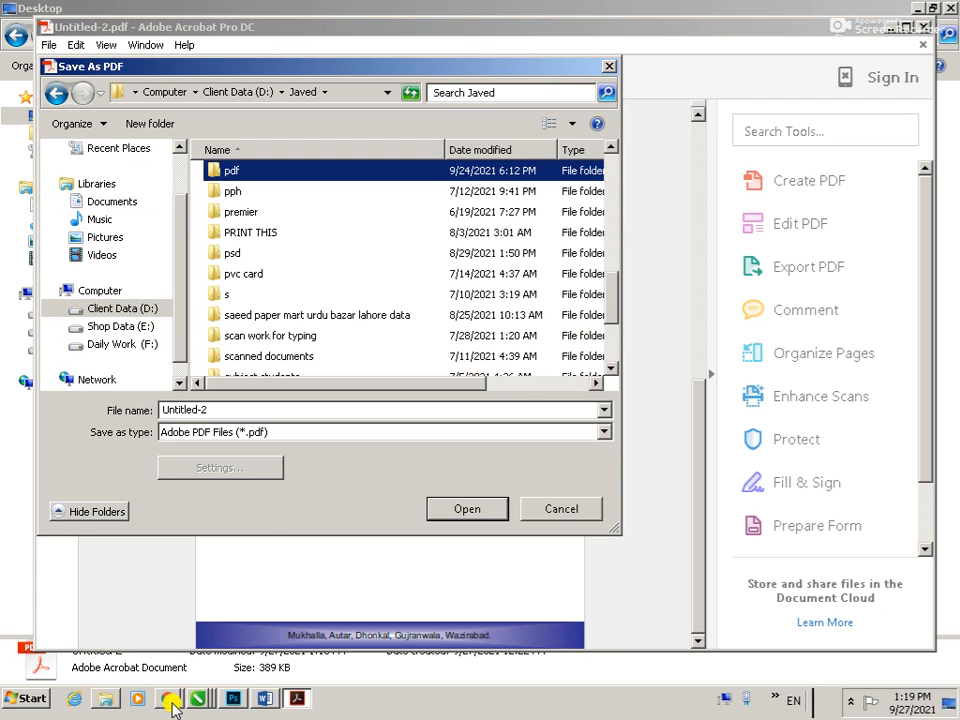
key(Return)
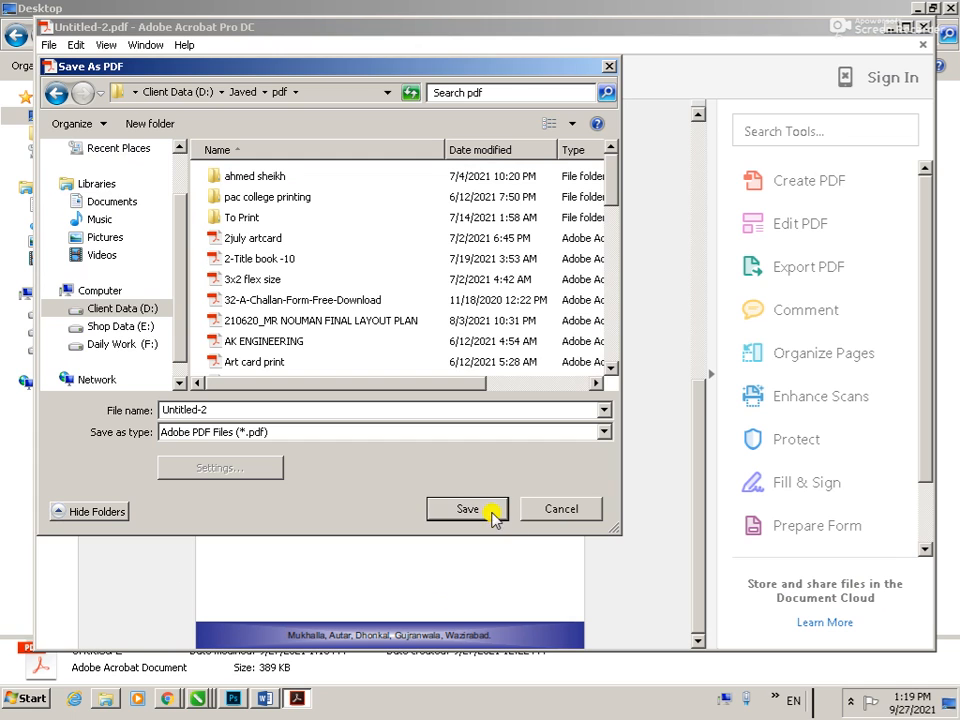
click(467, 509)
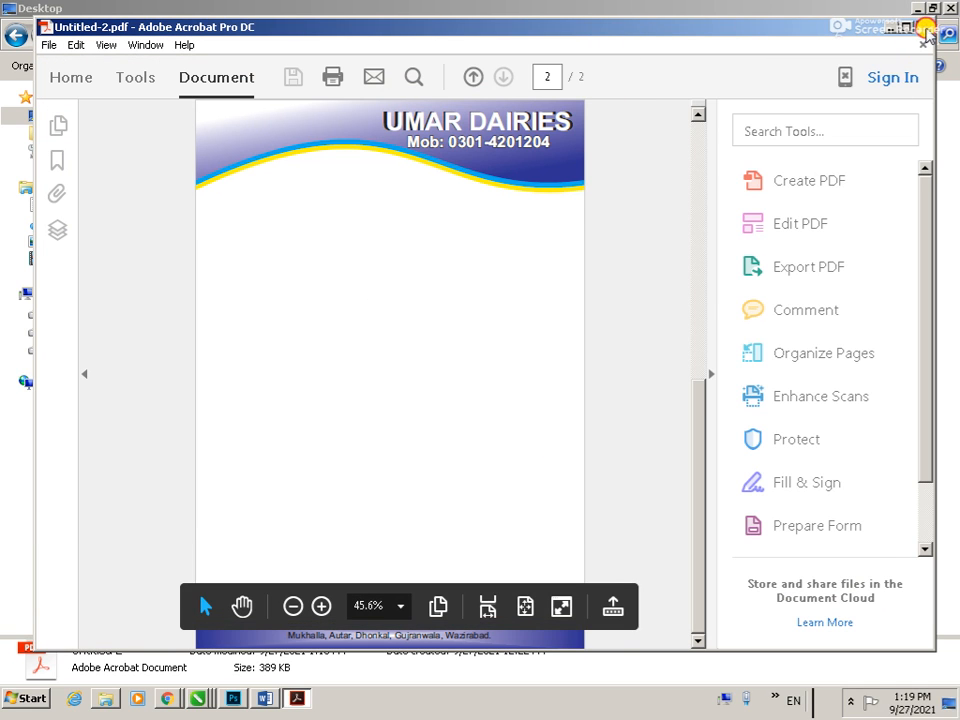
click(925, 27)
click(950, 9)
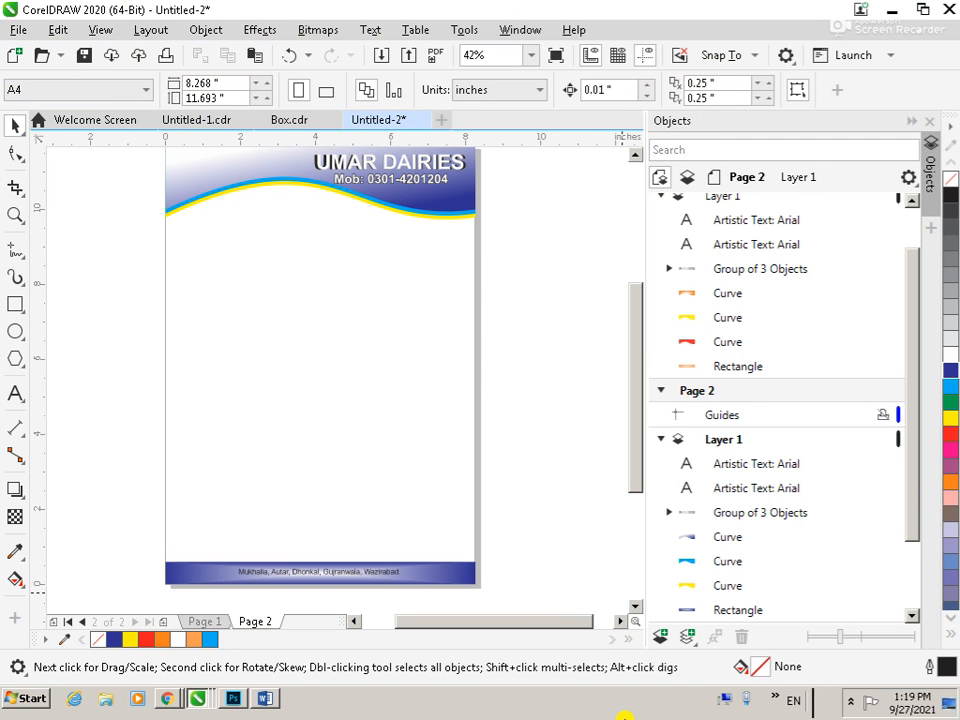